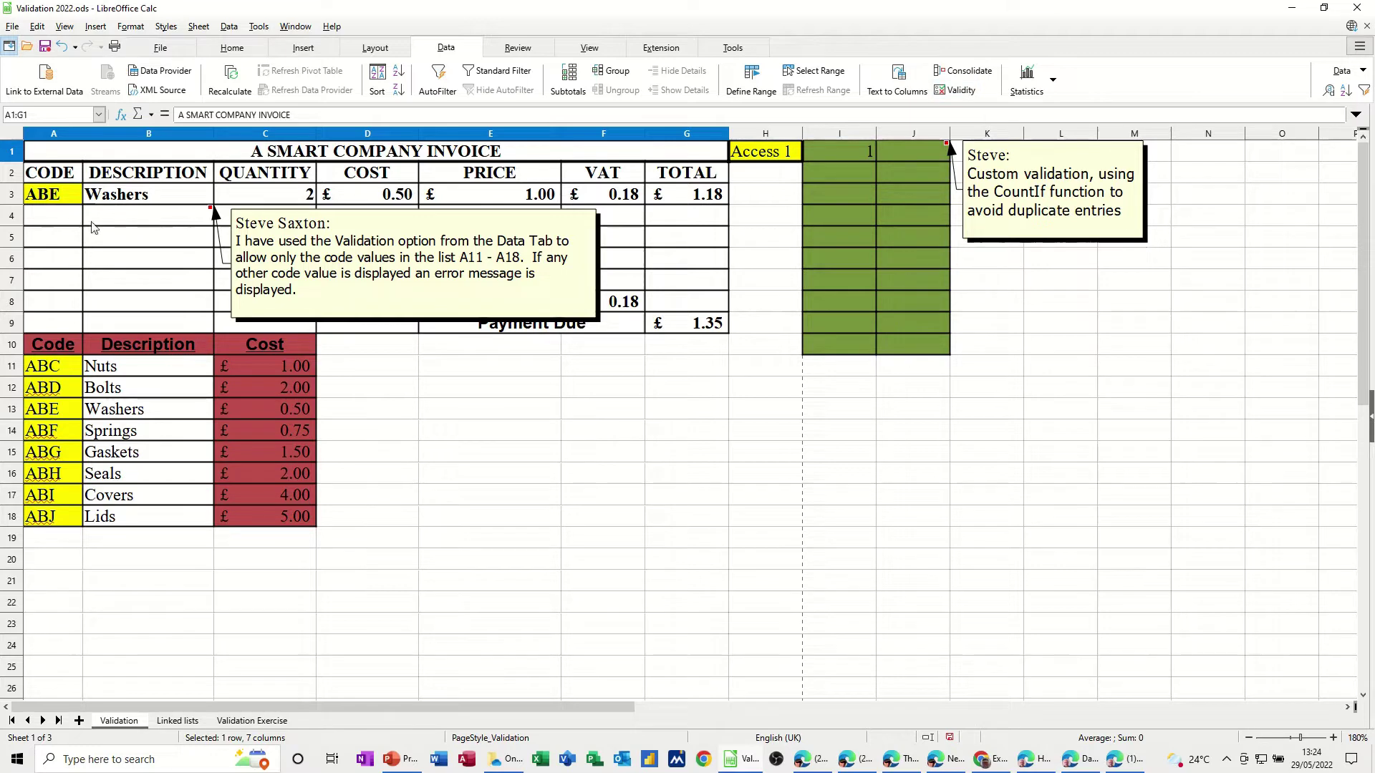
# - Test the code selection list in A3 by choosing ABG and then ABI
pyautogui.click(72, 200)
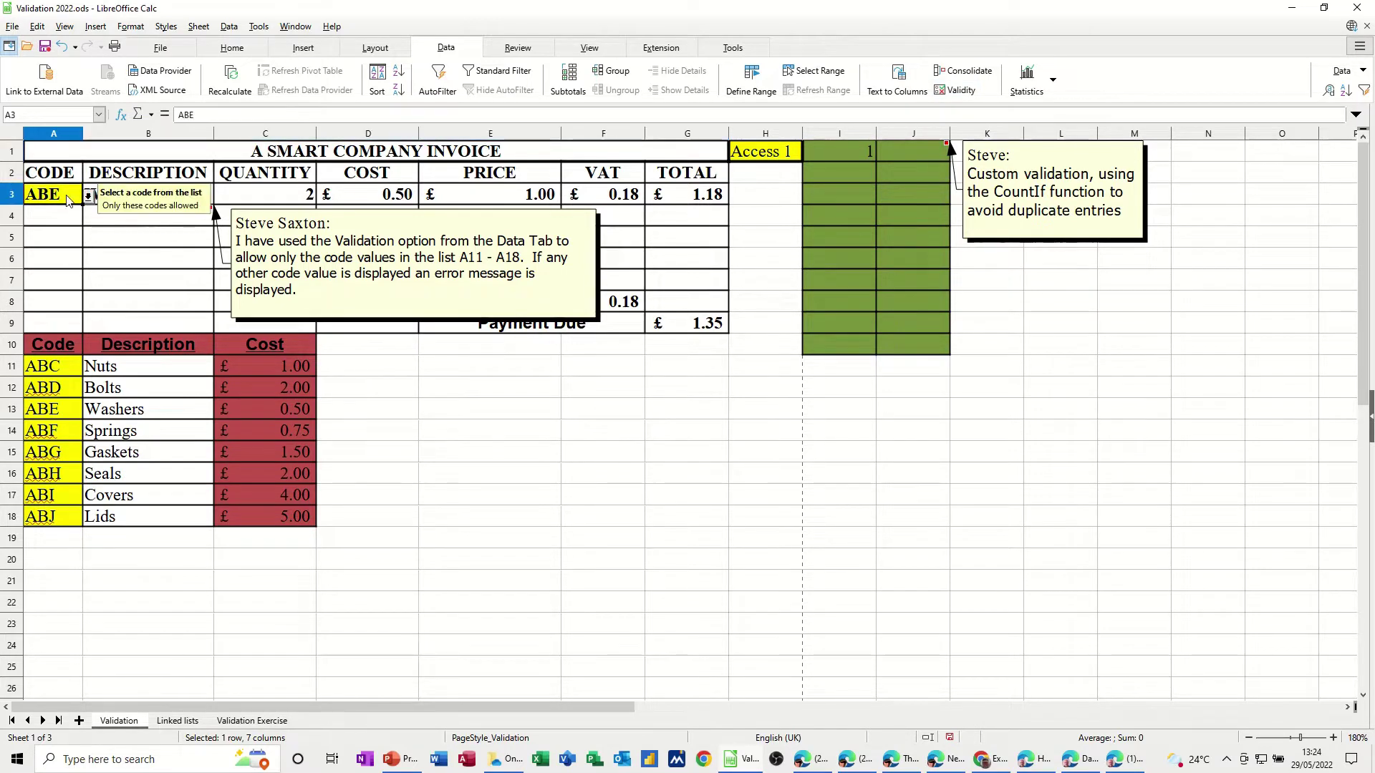
pyautogui.click(88, 197)
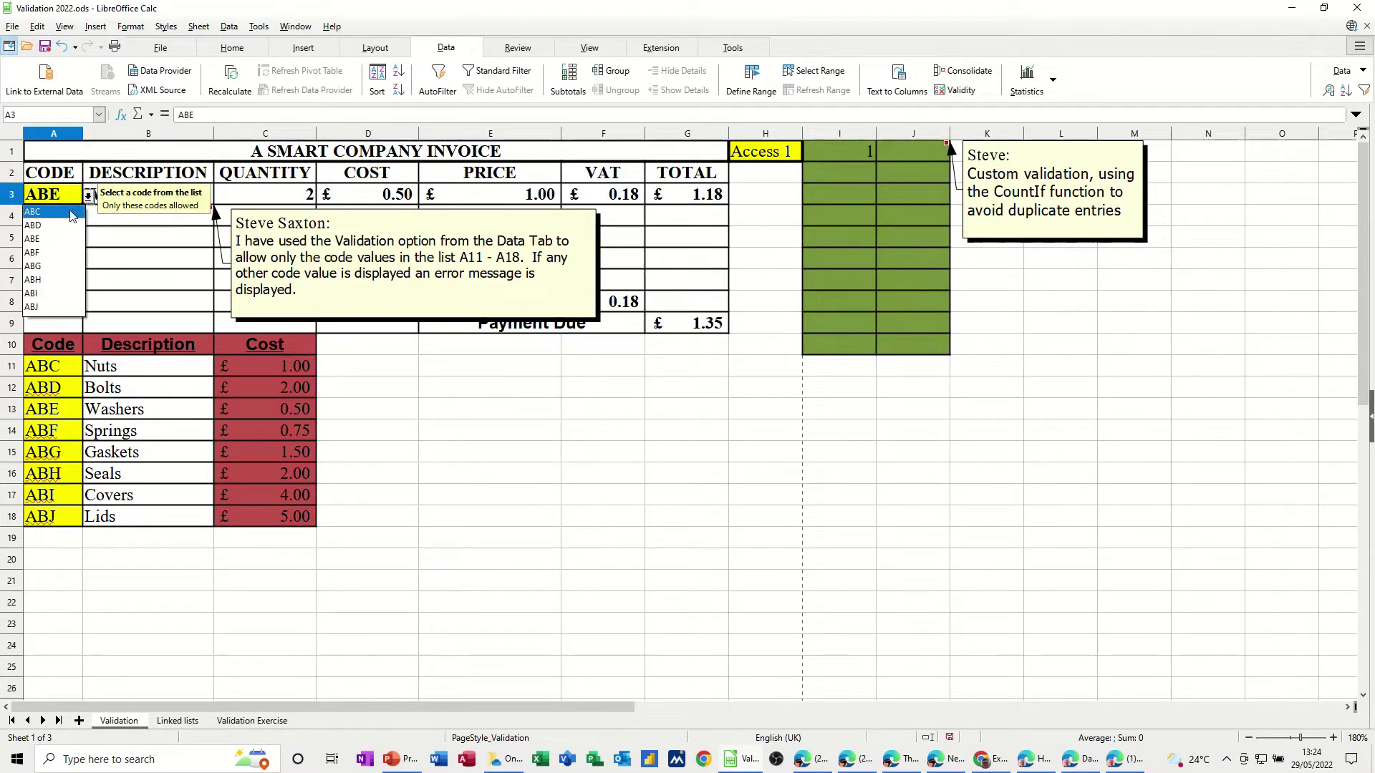
pyautogui.click(49, 267)
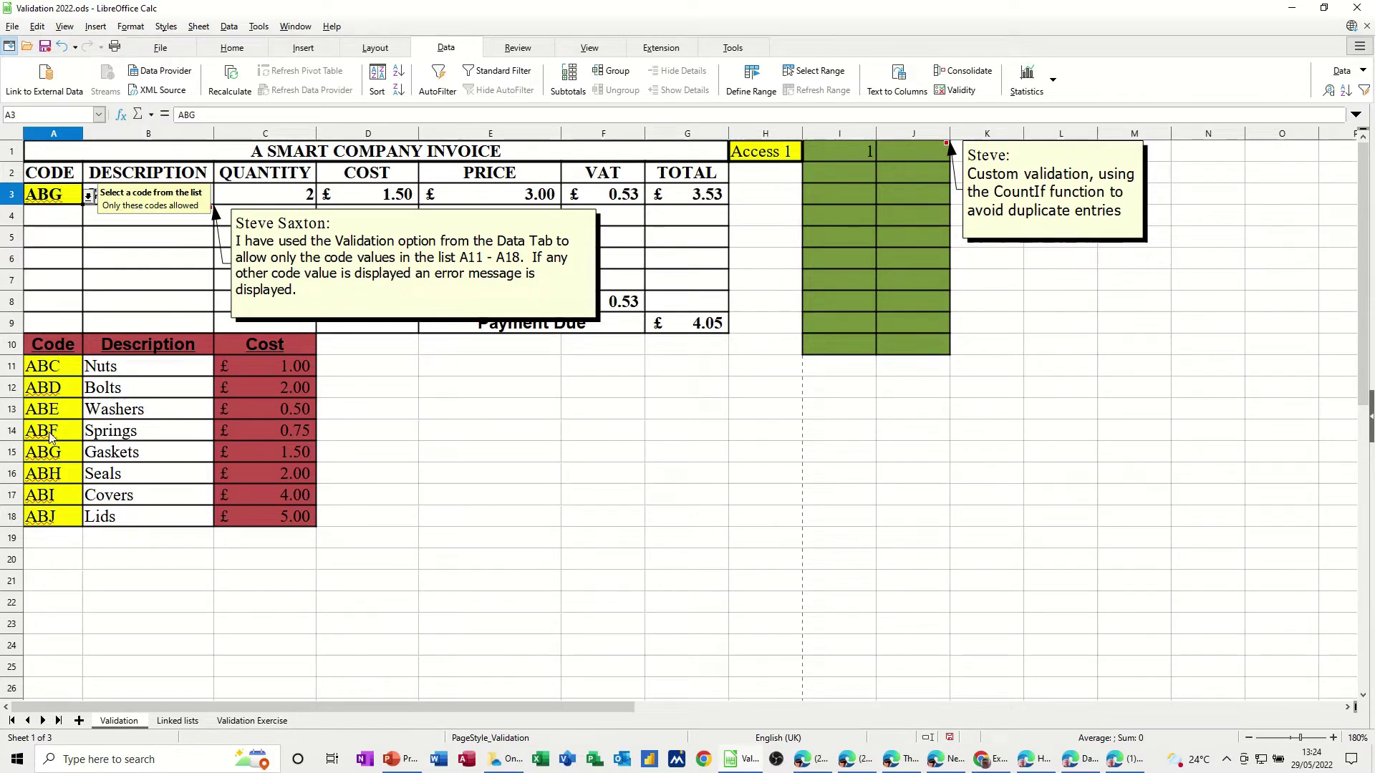
pyautogui.click(89, 198)
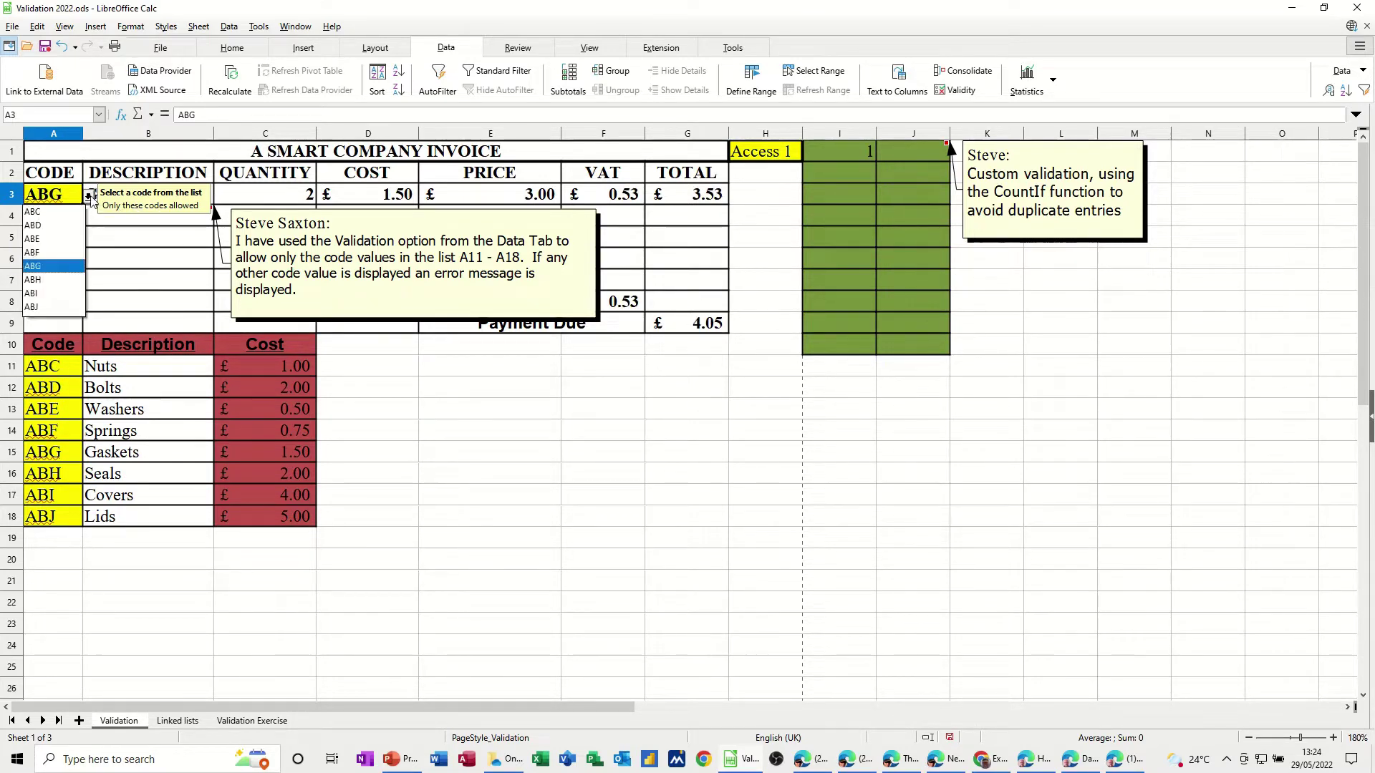
pyautogui.click(52, 284)
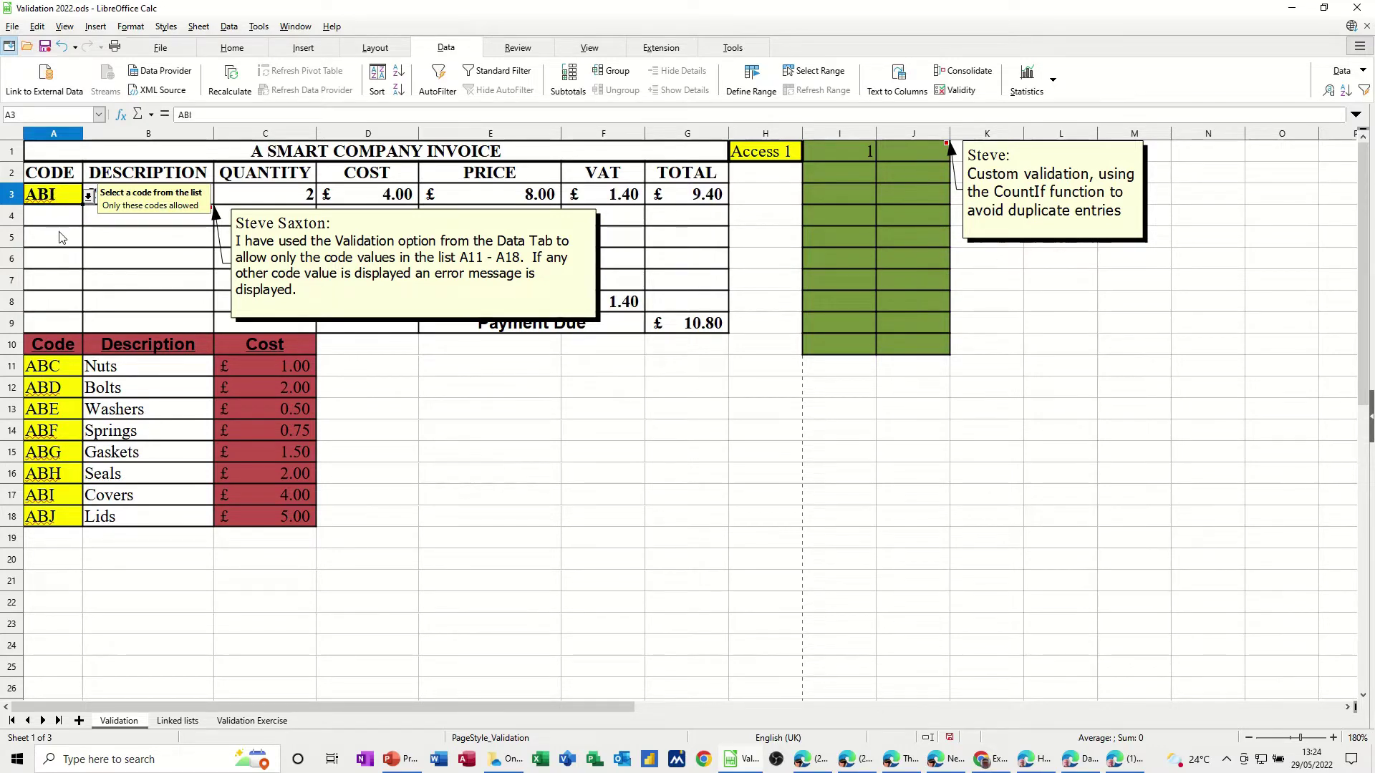
# - Remove the comment covering the invoice rows and set the code in A3 to ABE
pyautogui.click(343, 222)
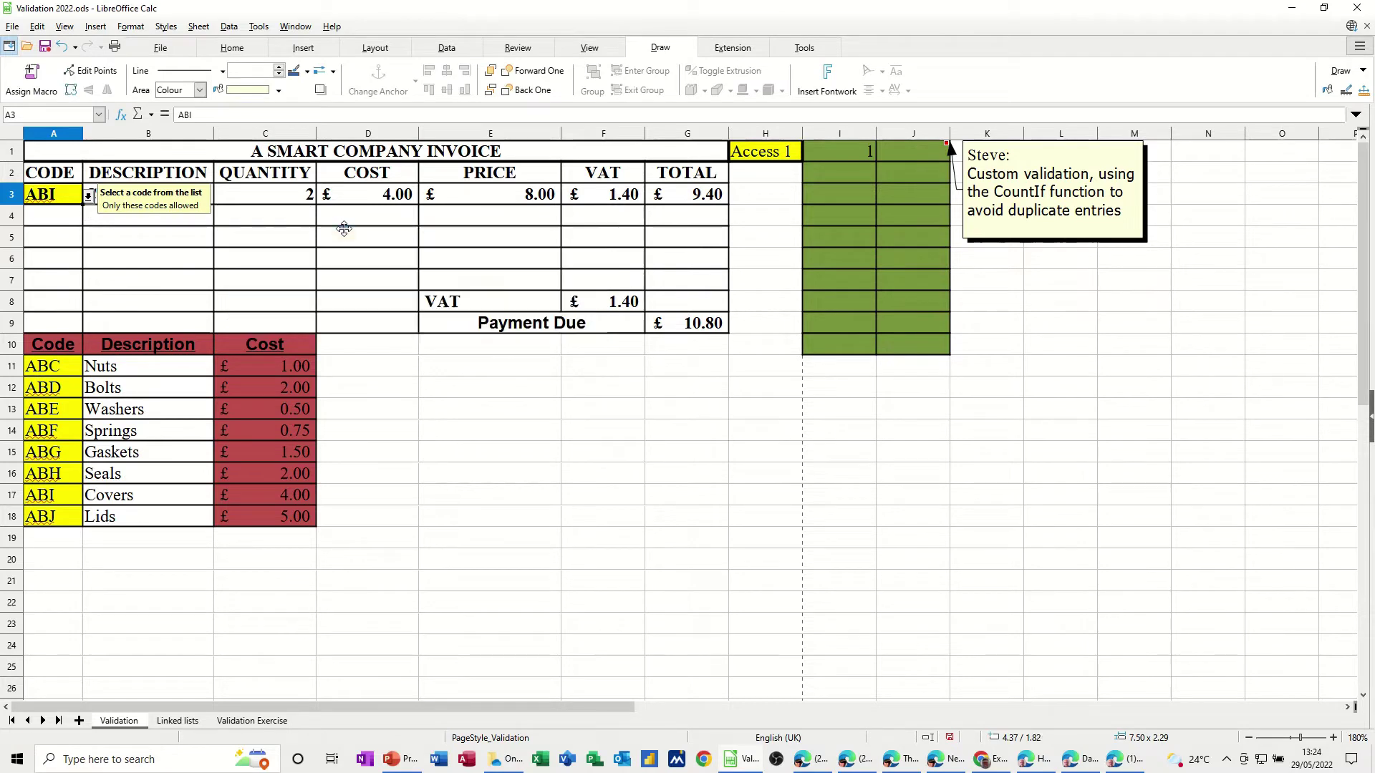
pyautogui.click(89, 196)
pyautogui.click(57, 243)
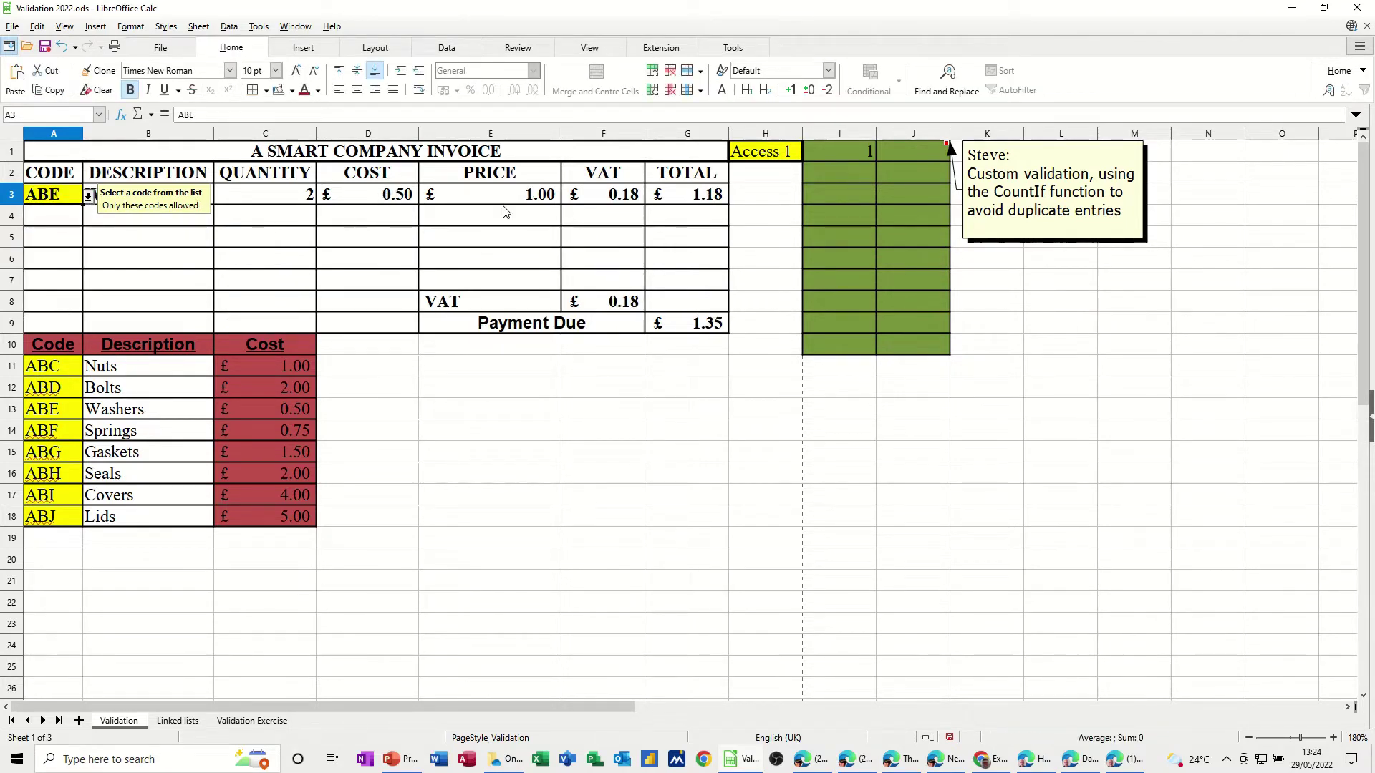
pyautogui.click(175, 215)
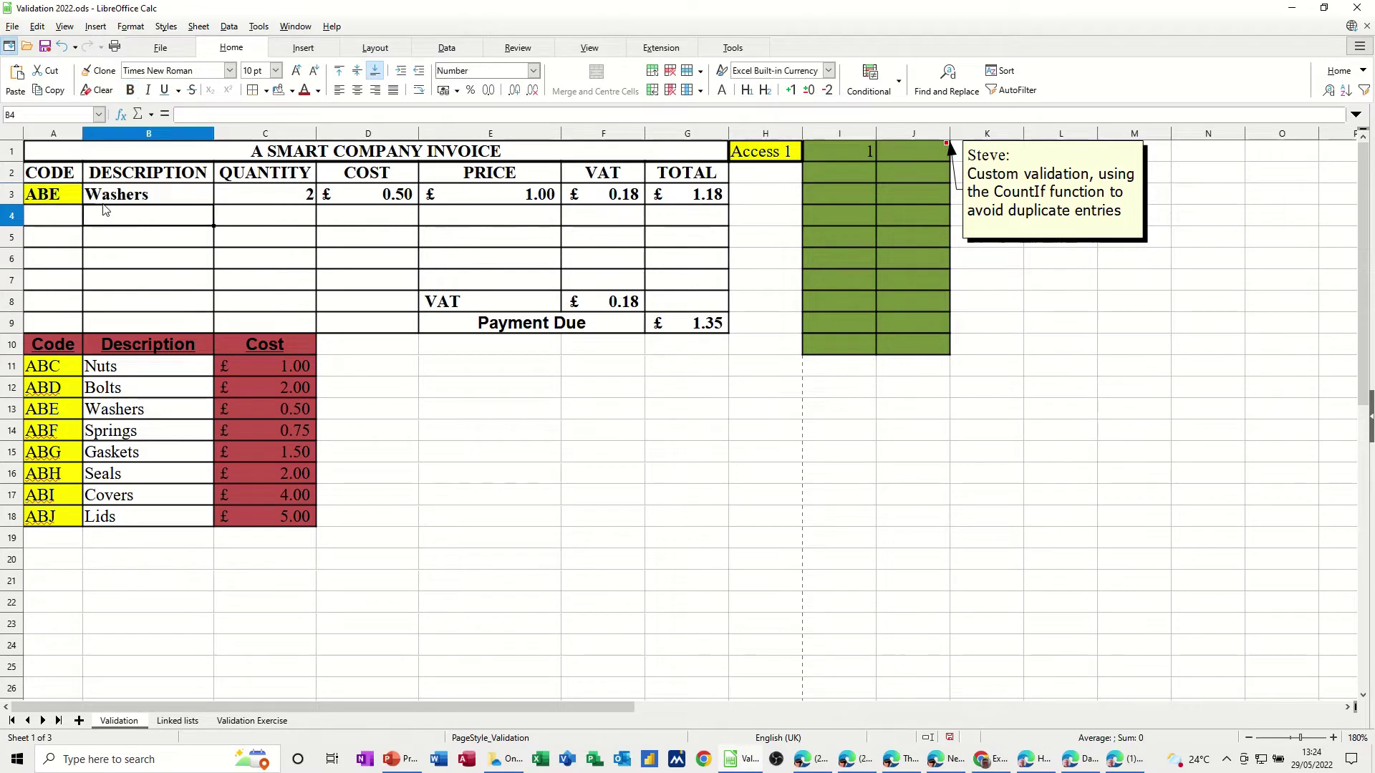
# - Set the invoice code in A3 to ABI from its selection list
pyautogui.click(77, 197)
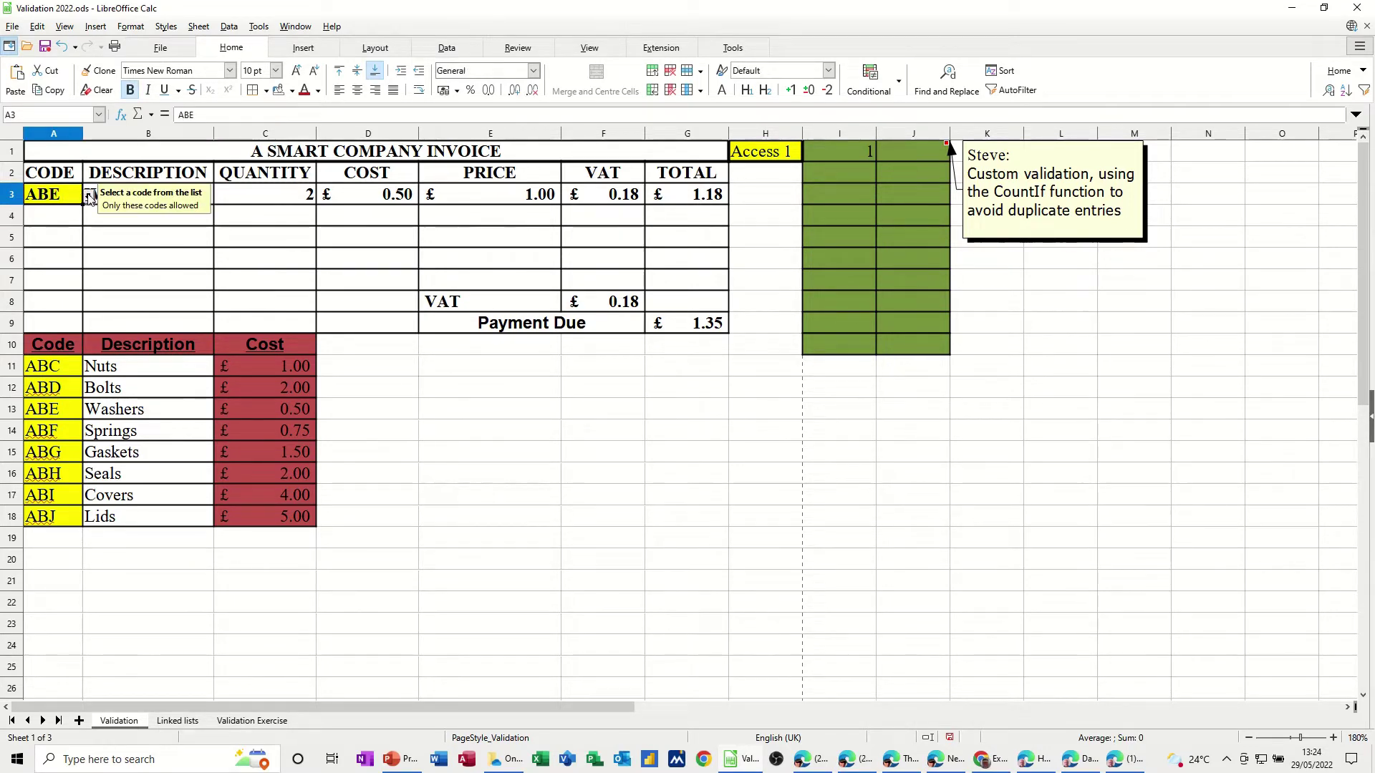
pyautogui.click(89, 197)
pyautogui.click(51, 297)
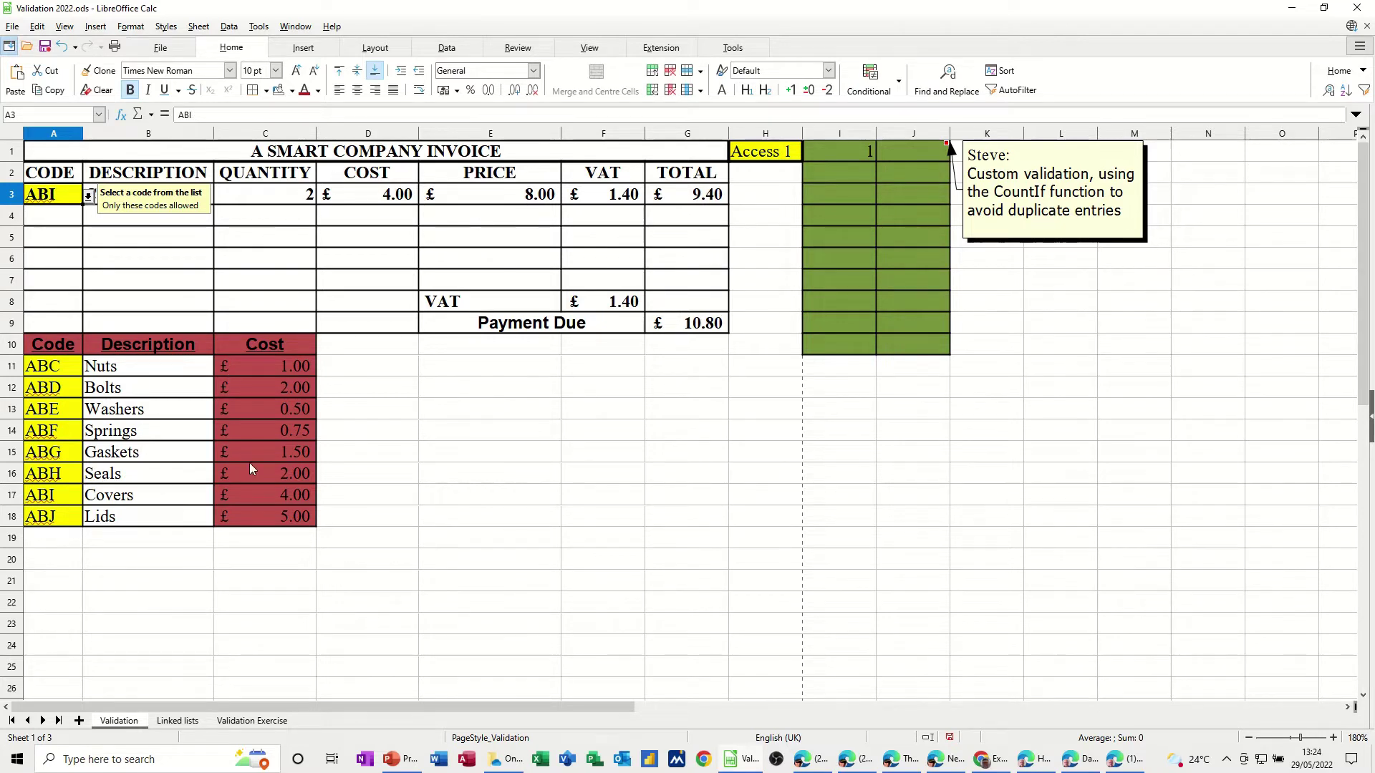
# - Try to enter the unlisted code e in A3, dismiss the alert, and reopen the cell's list of allowed codes
pyautogui.write('e')
pyautogui.press('Return')
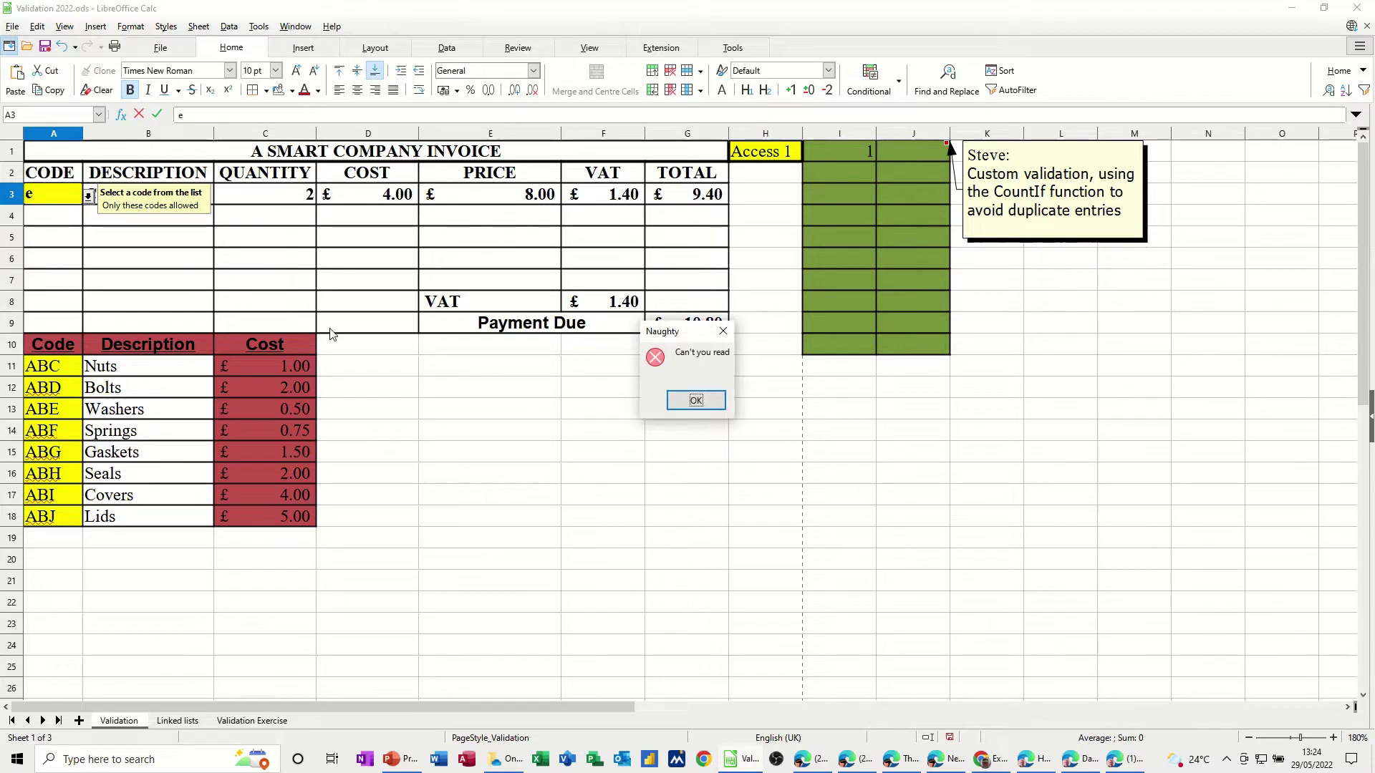
pyautogui.moveTo(680, 335); pyautogui.dragTo(174, 240)
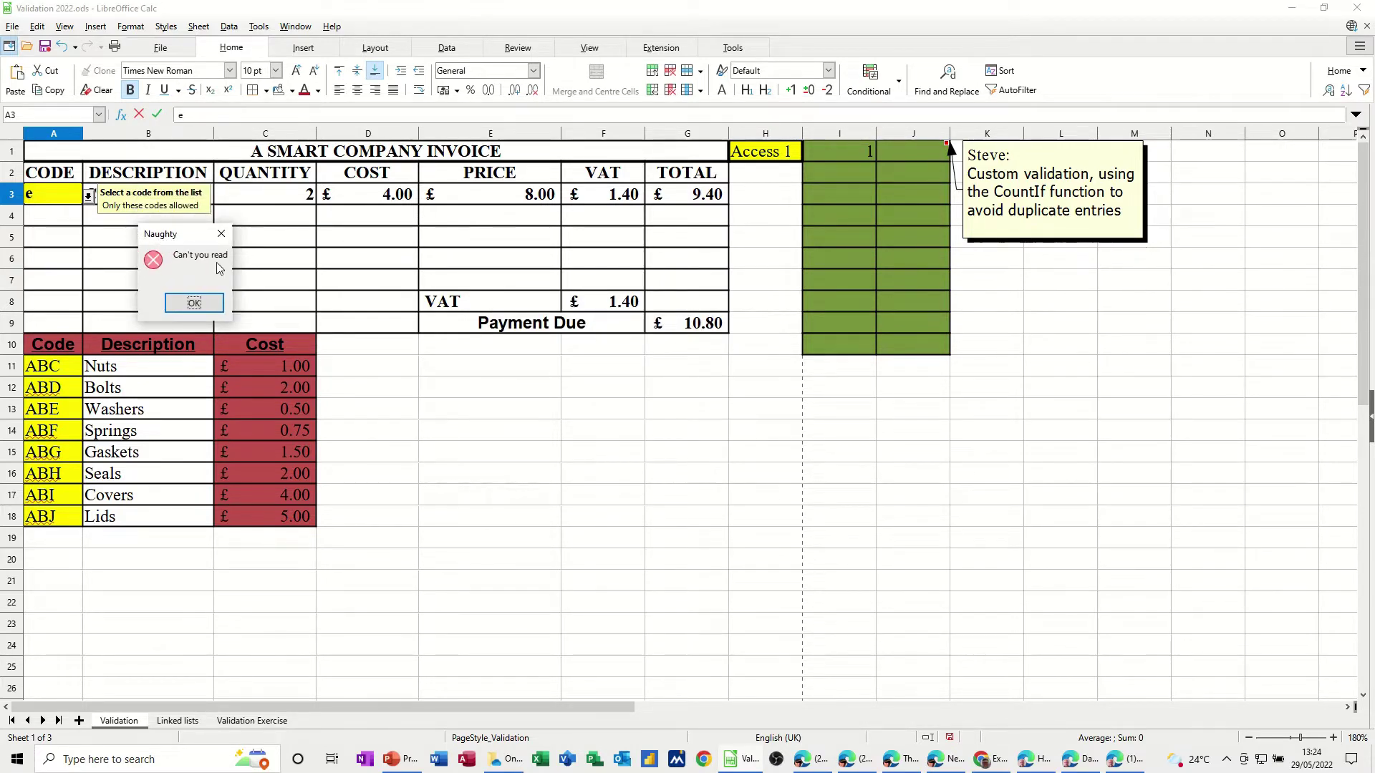
pyautogui.click(179, 301)
pyautogui.click(50, 248)
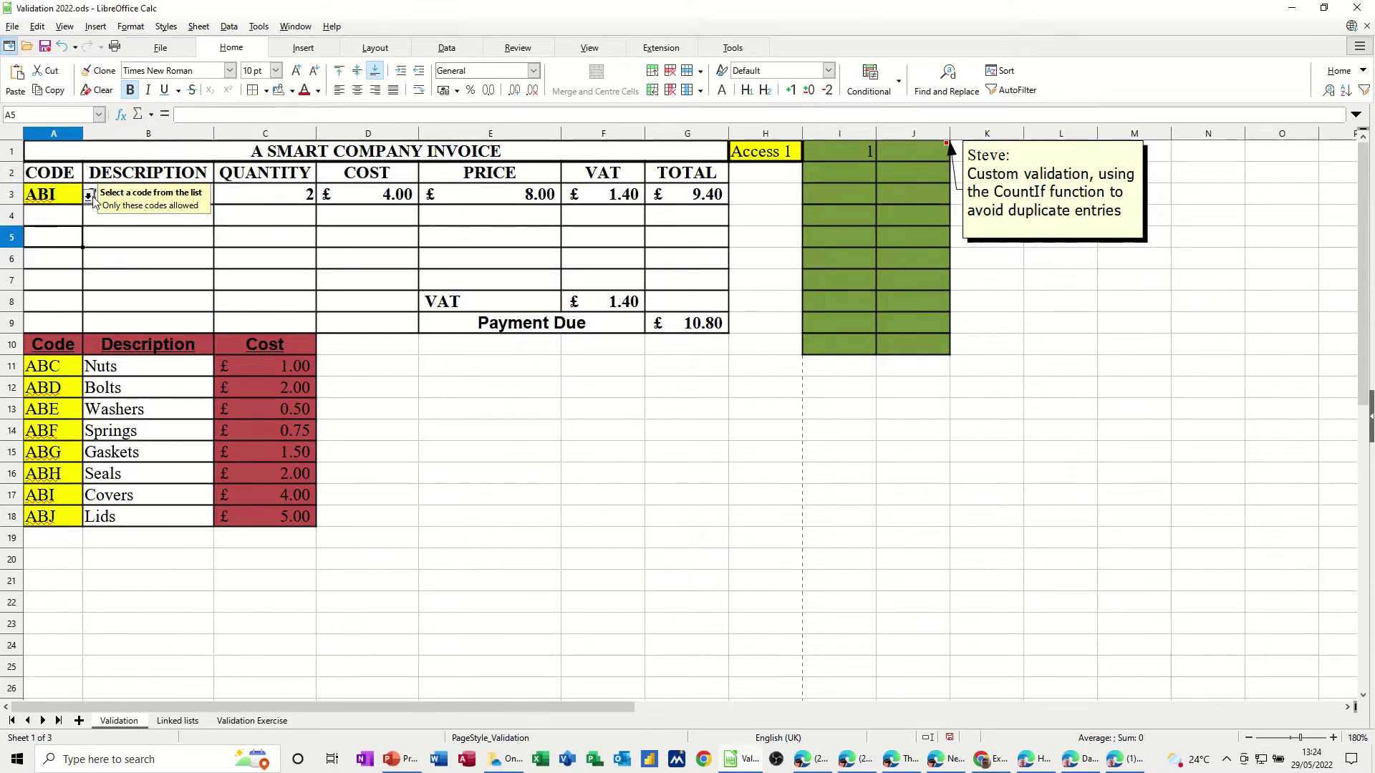
pyautogui.click(88, 197)
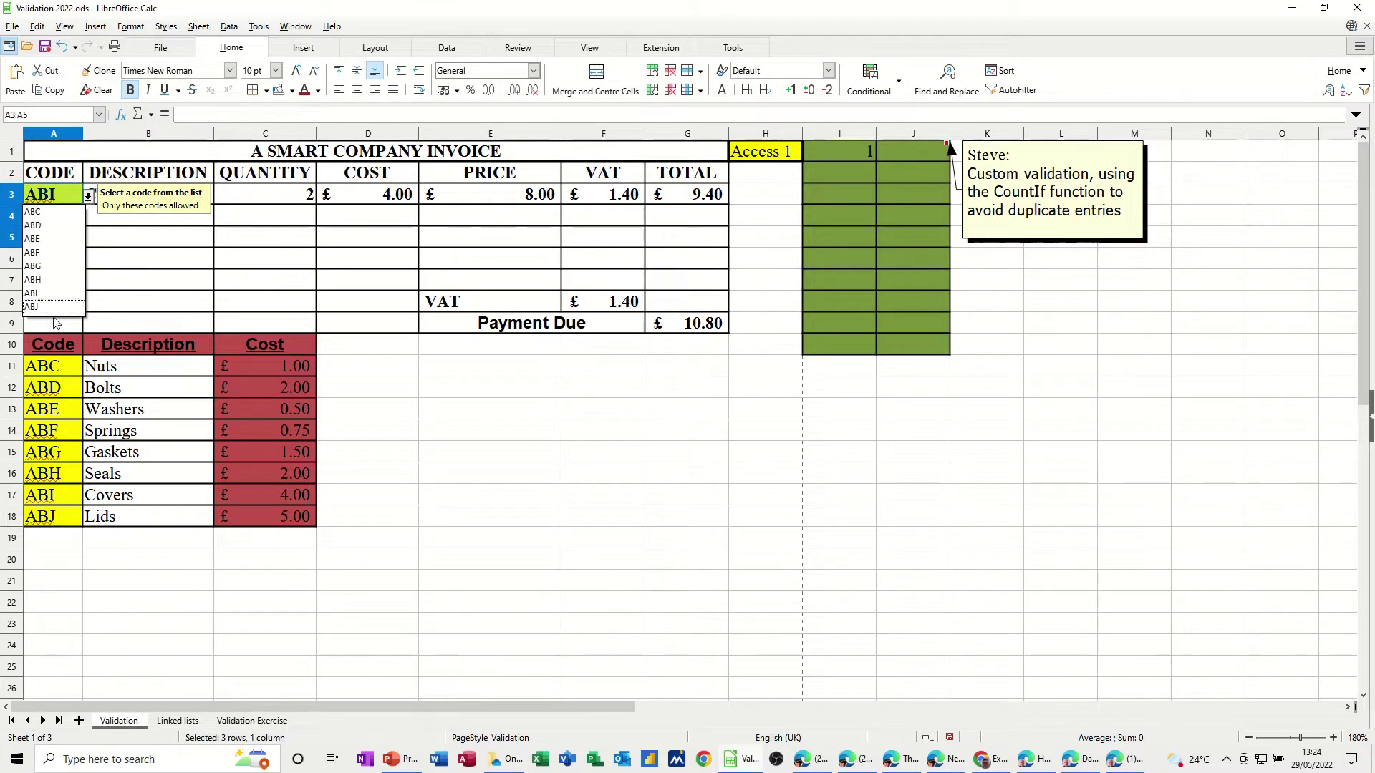
# - Test the course selection list in H1 by choosing Excel 1 and other courses, ending on Access 1
pyautogui.click(769, 154)
pyautogui.click(786, 154)
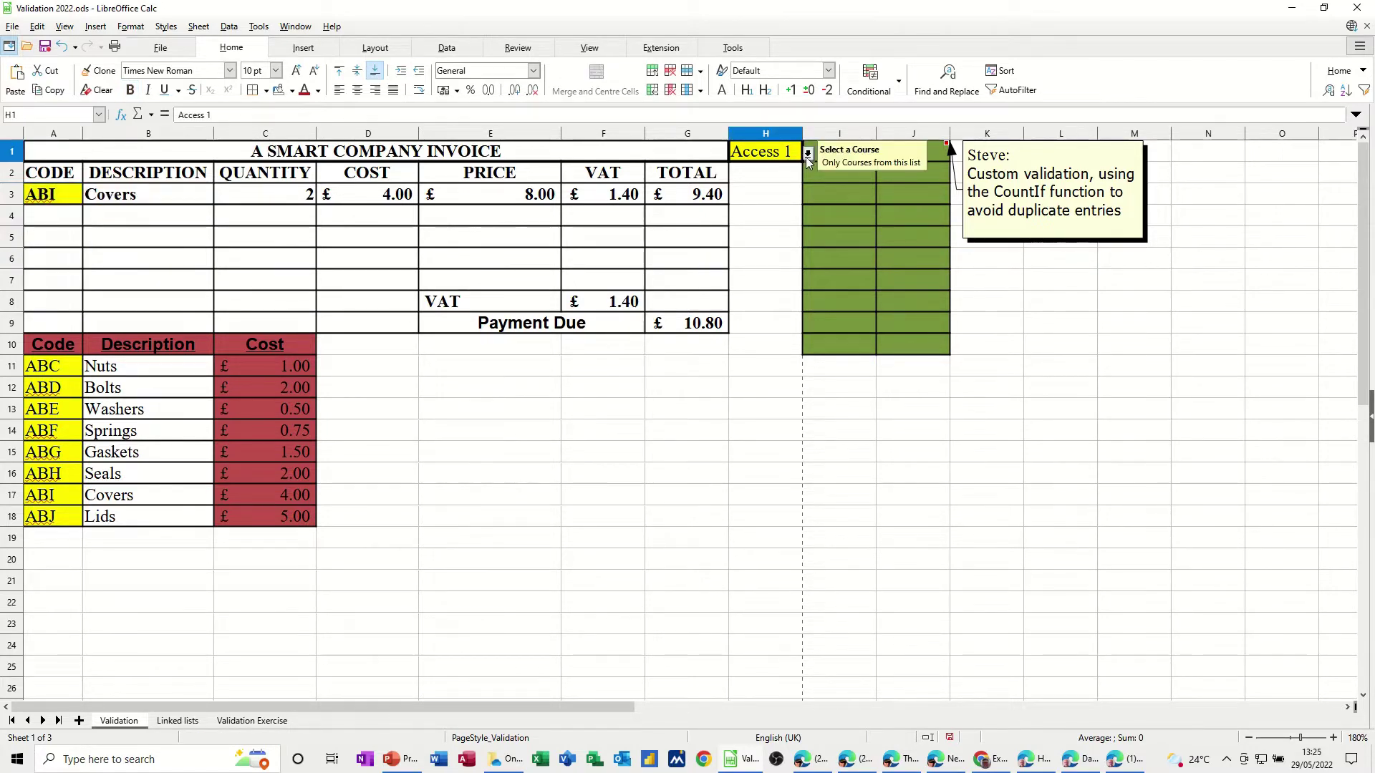
pyautogui.click(806, 156)
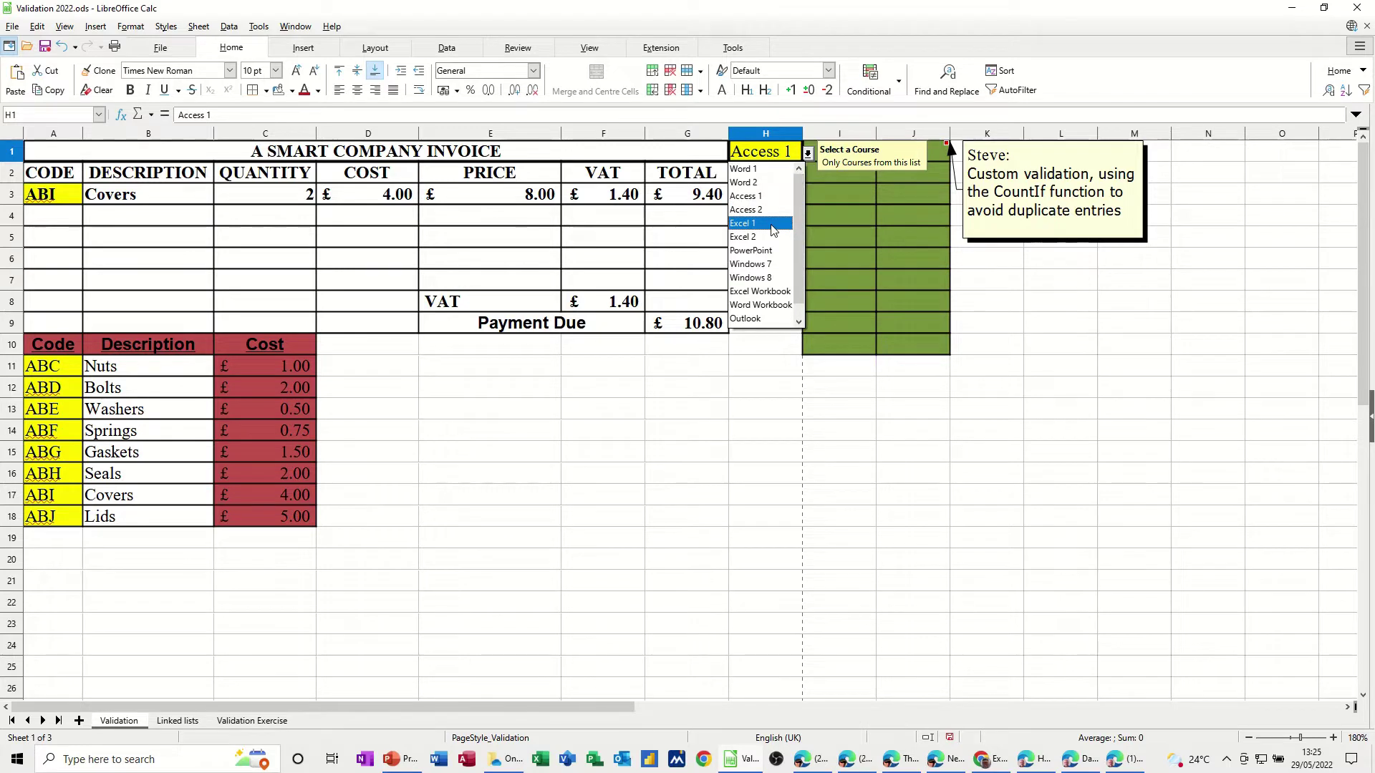
pyautogui.click(772, 225)
pyautogui.click(810, 156)
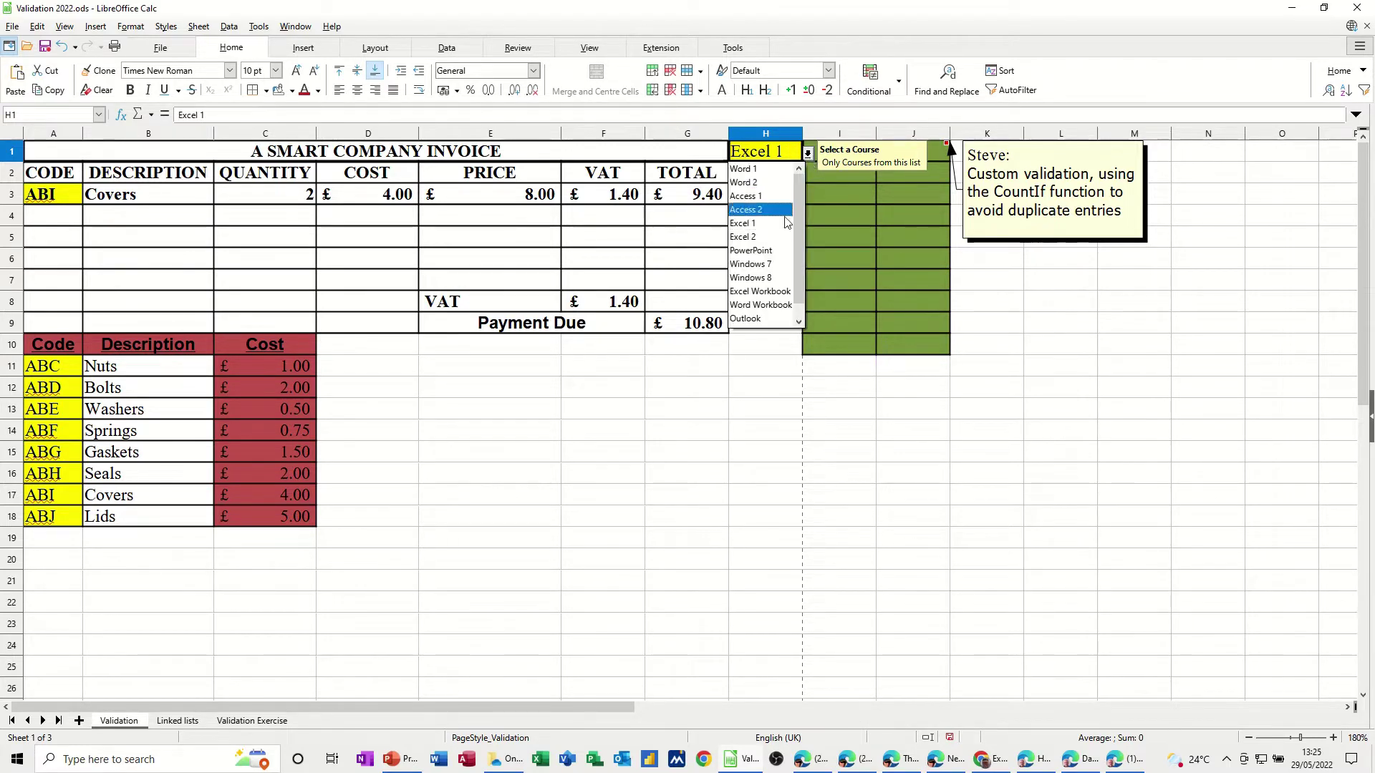
pyautogui.click(775, 260)
pyautogui.click(806, 156)
pyautogui.click(768, 184)
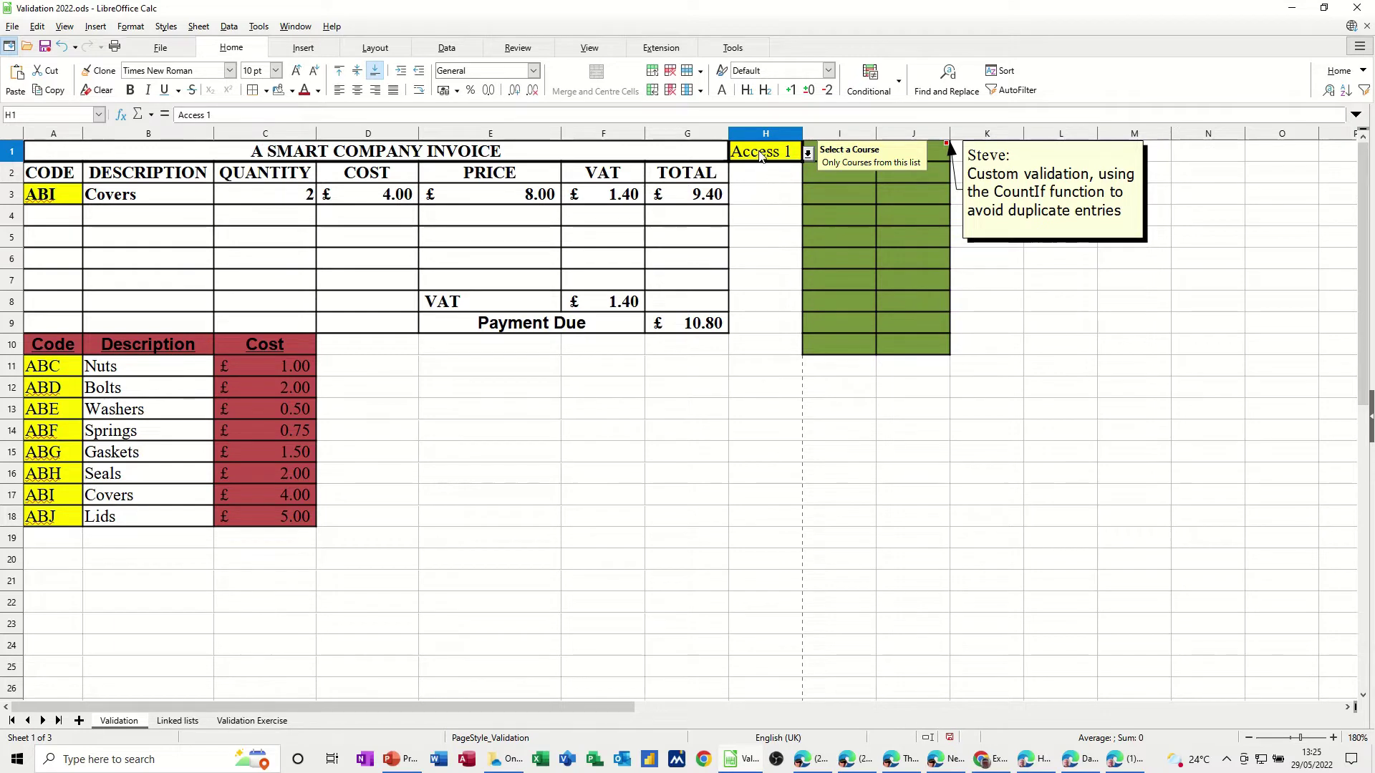
# - Try to enter the unlisted value 3 in H1 and dismiss the alert
pyautogui.write('3')
pyautogui.press('Return')
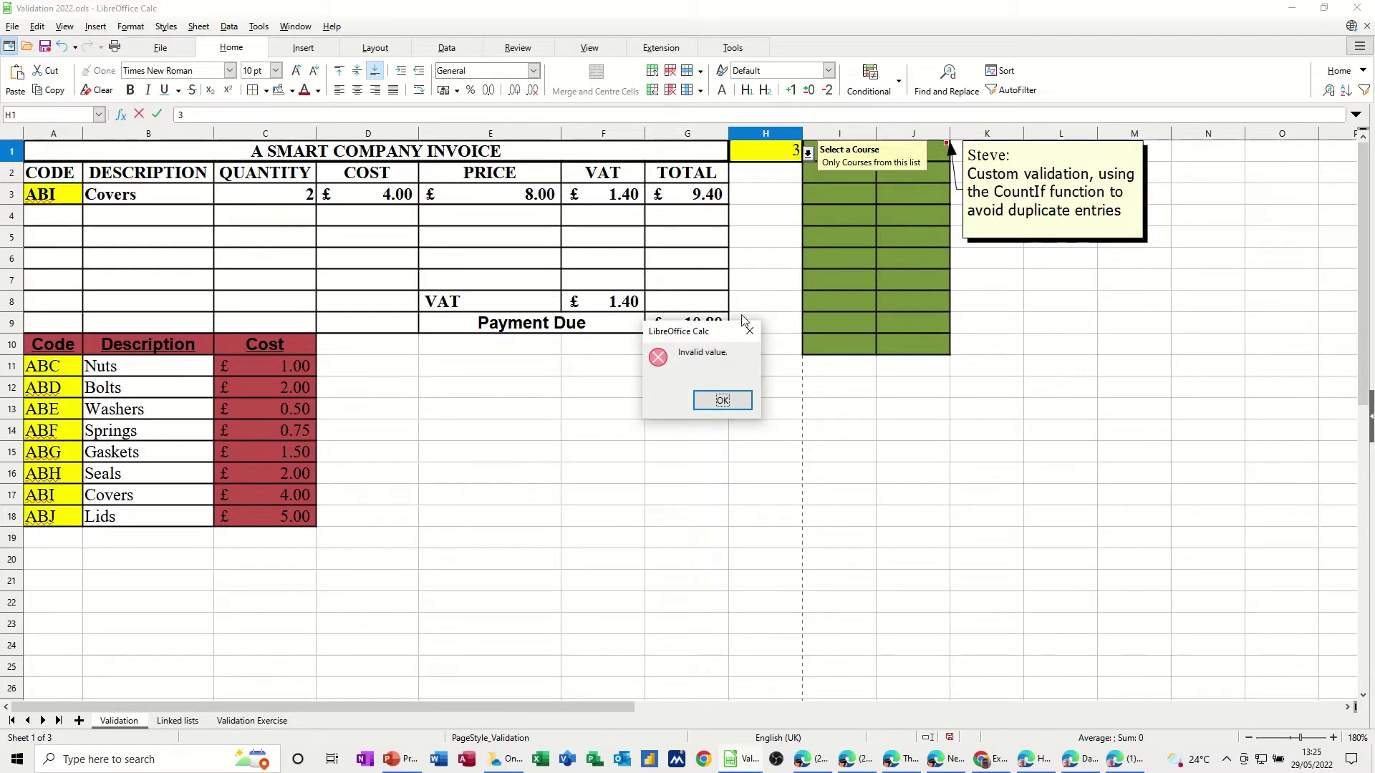
pyautogui.click(719, 404)
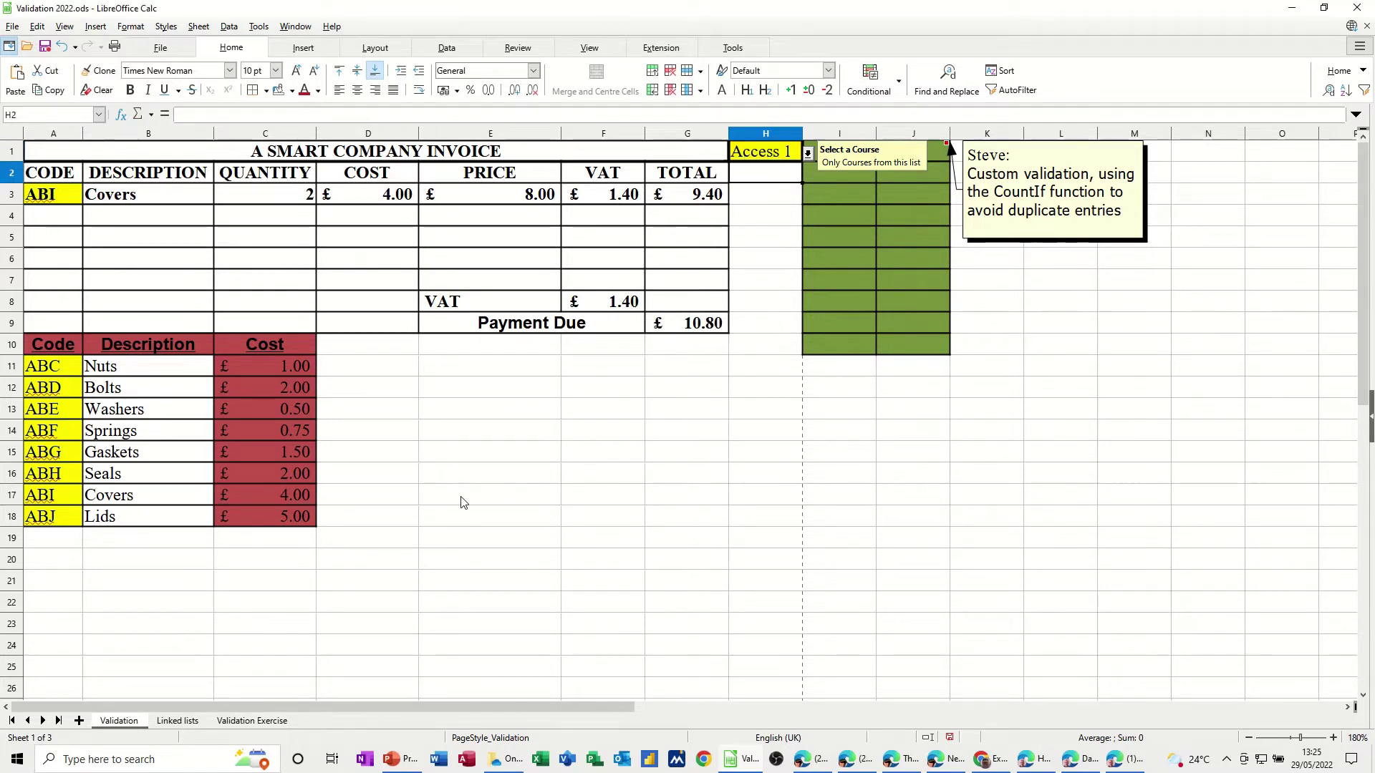
# - Examine the book names in A2:A14 on the Validation Exercise sheet and return to the Validation sheet
pyautogui.click(252, 721)
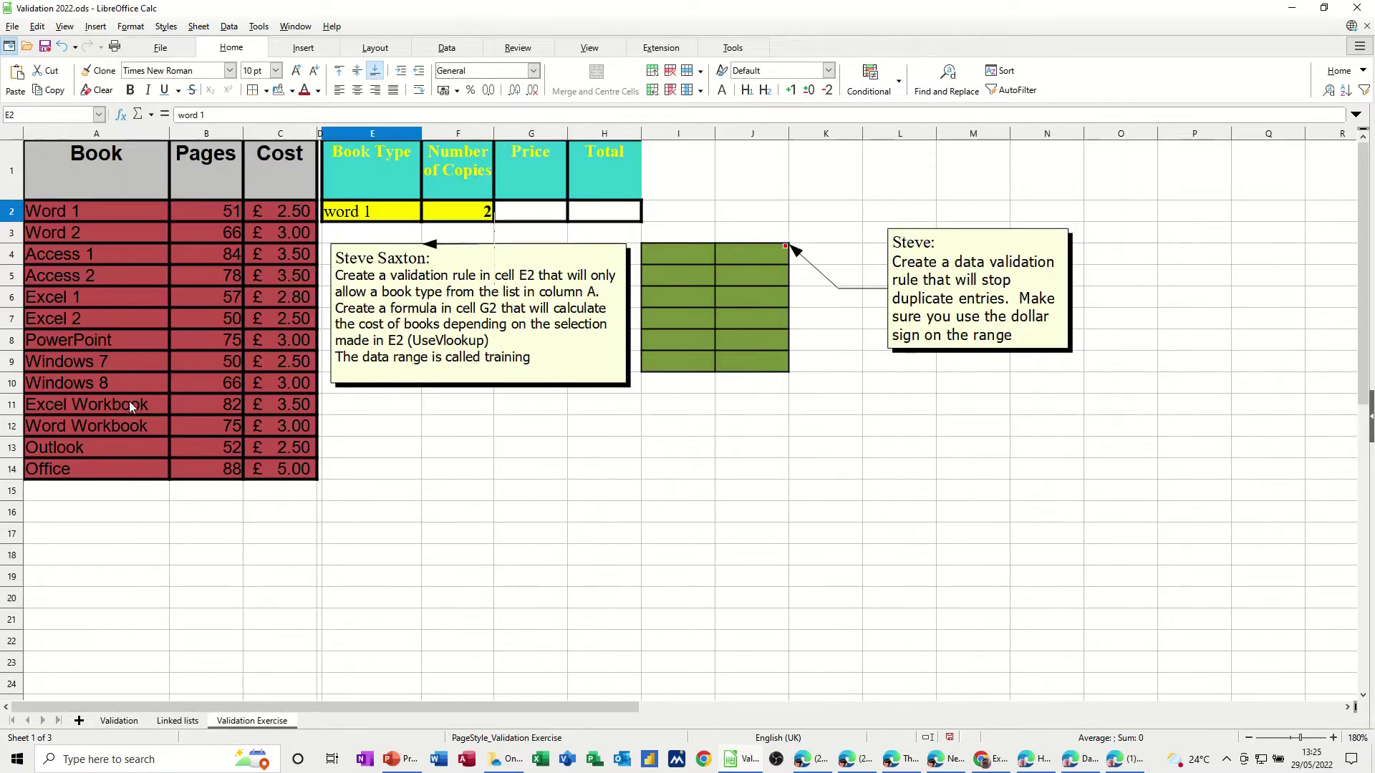
pyautogui.moveTo(87, 210); pyautogui.dragTo(99, 464)
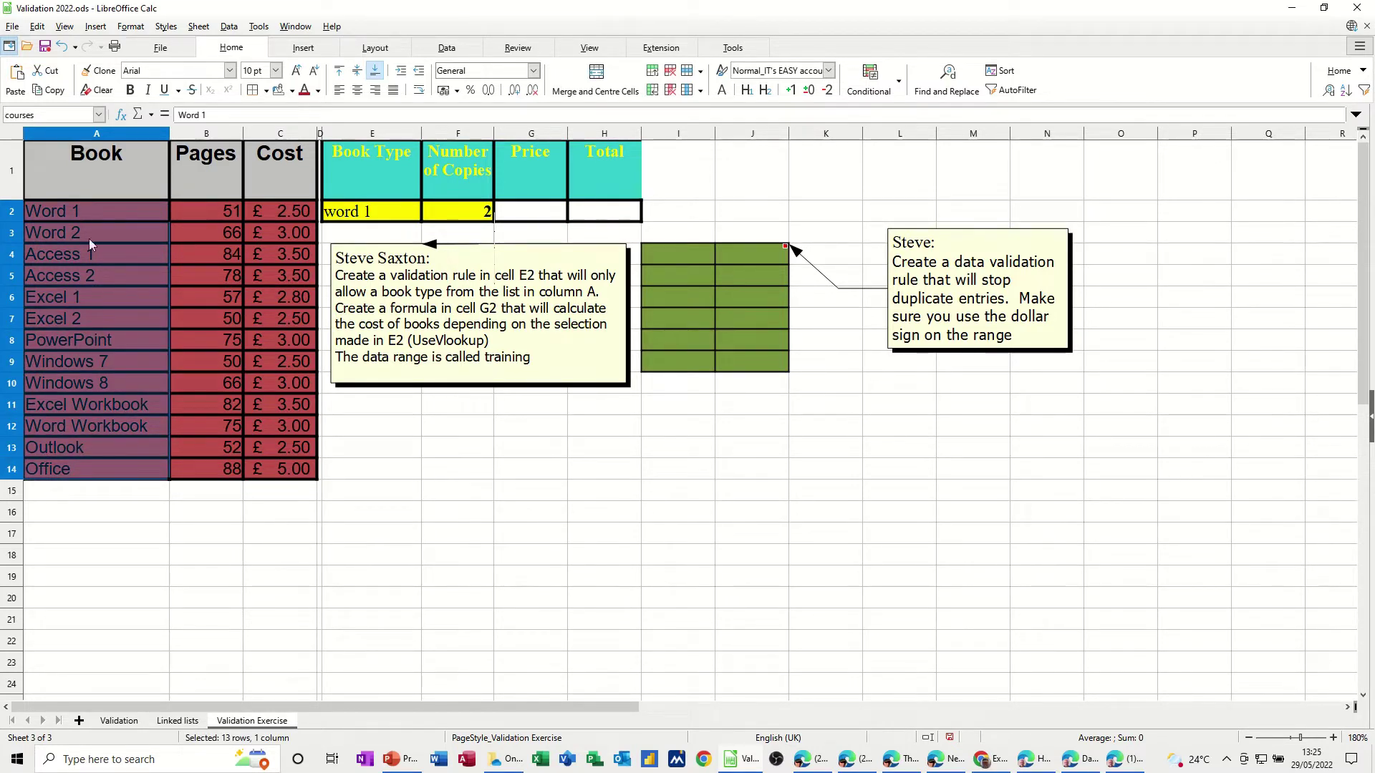
pyautogui.click(119, 721)
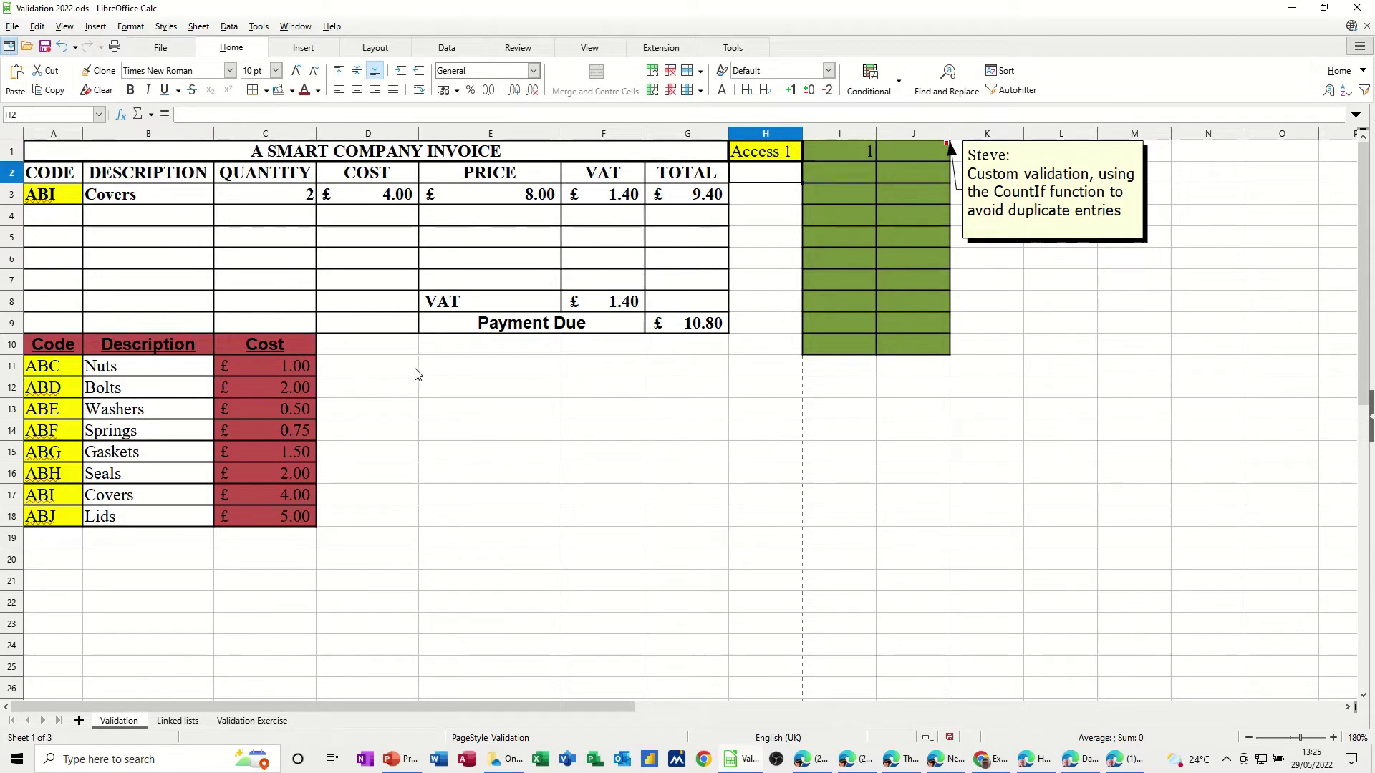
# - Fill cell E11 with a yellow background
pyautogui.click(446, 372)
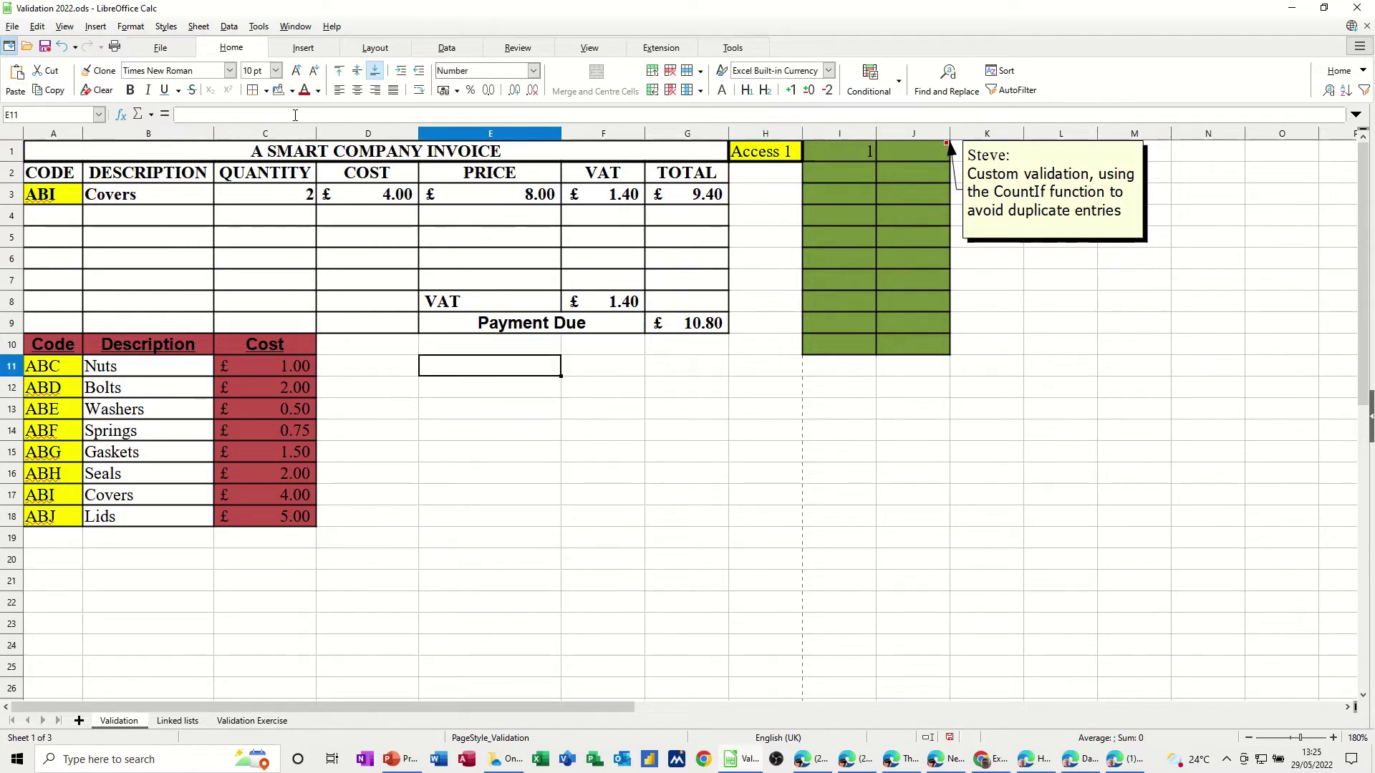
pyautogui.click(293, 91)
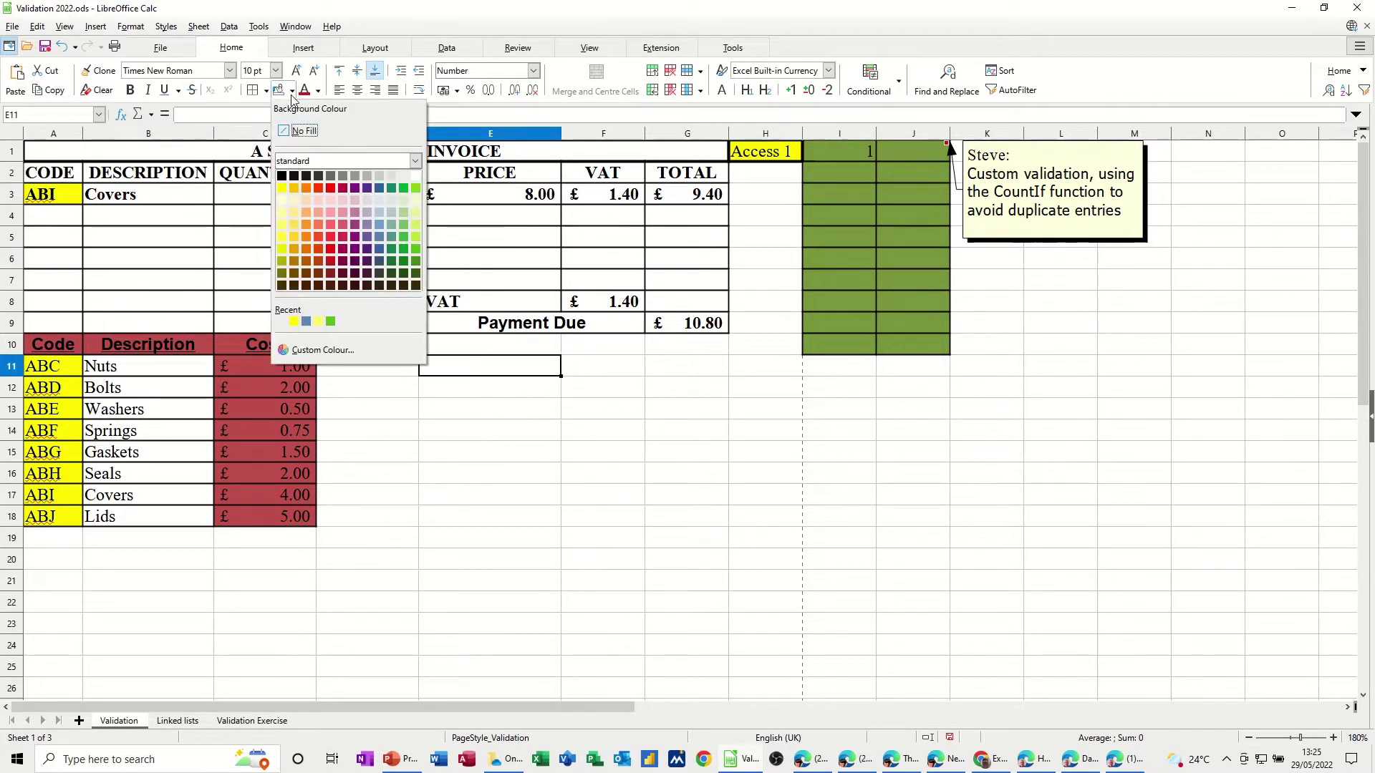
pyautogui.click(282, 189)
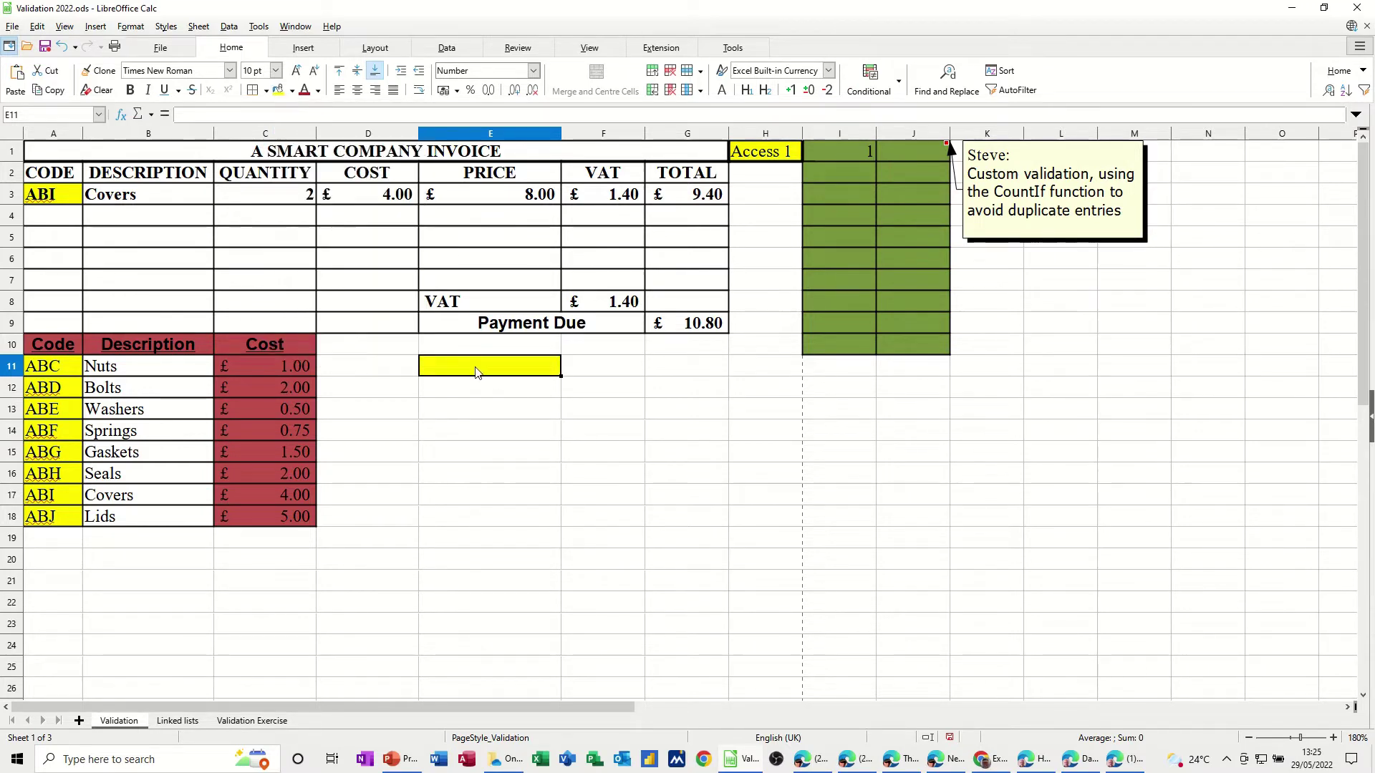
# - Set the validity criteria for E11 to allow a cell range, using the codes in $A$11:$A$18 as the source
pyautogui.click(445, 48)
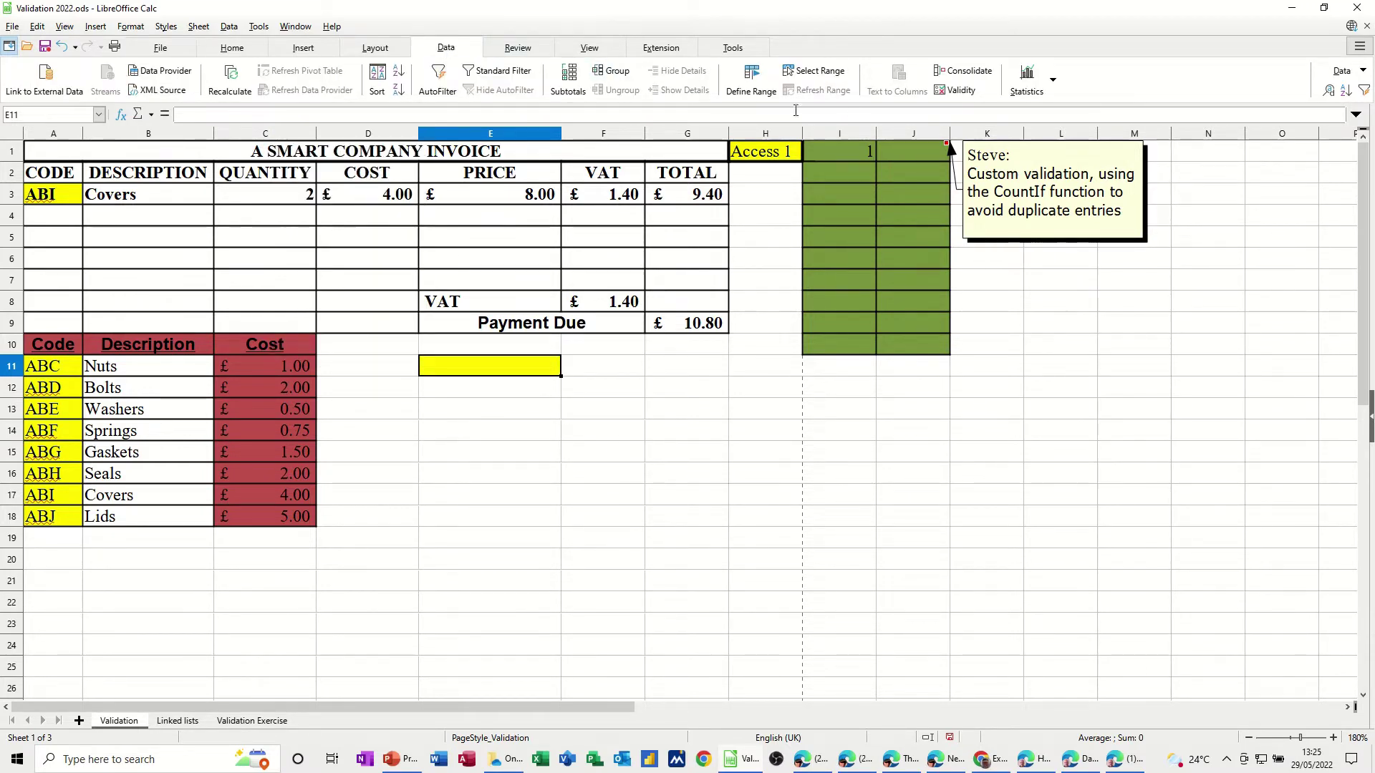
pyautogui.click(955, 92)
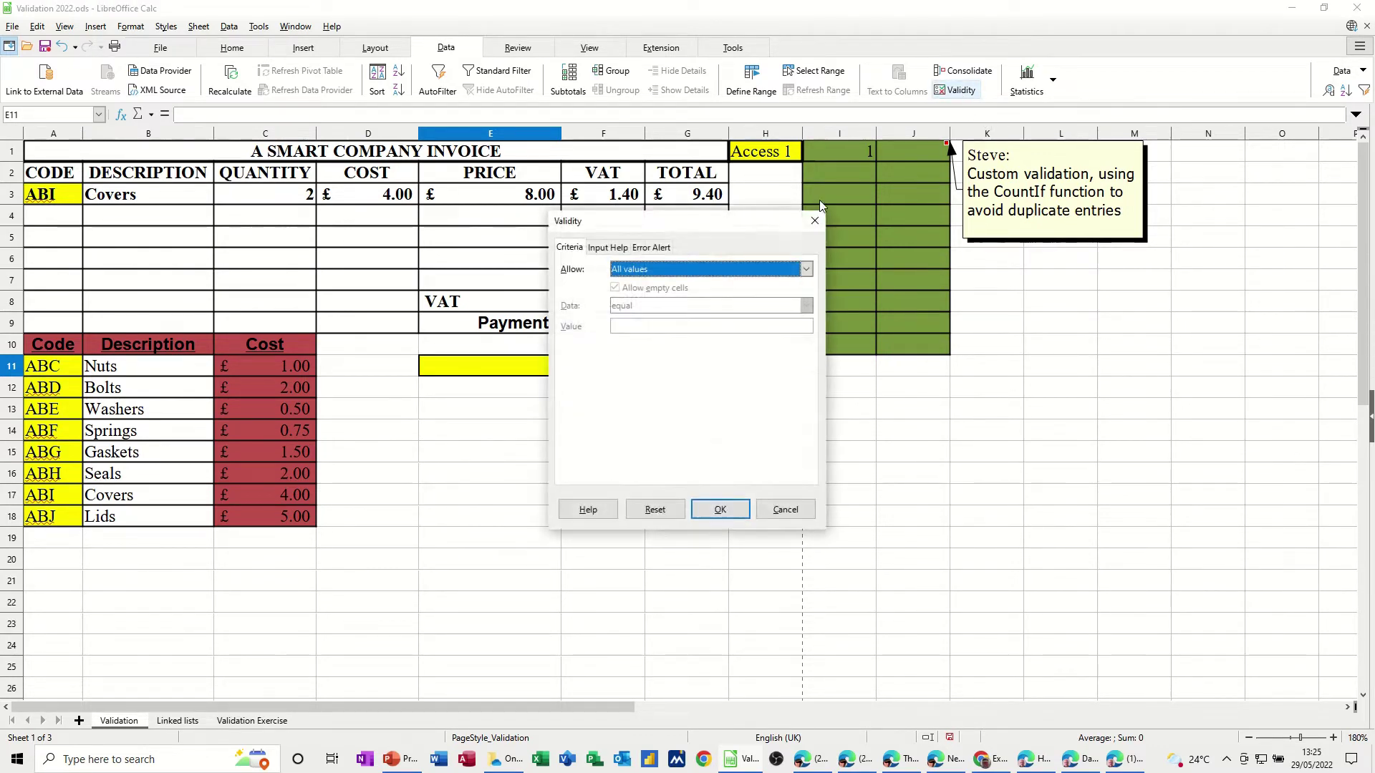
pyautogui.click(663, 273)
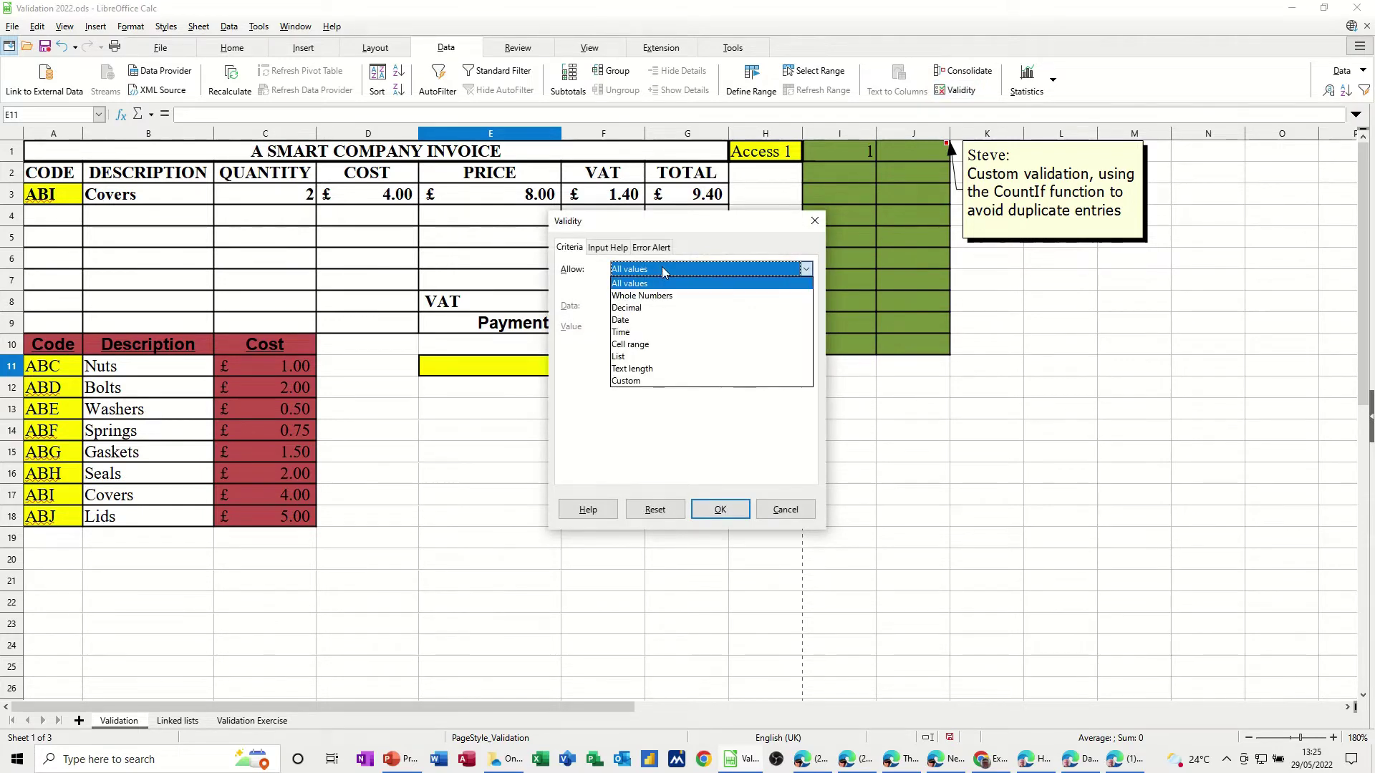
pyautogui.click(619, 356)
pyautogui.click(749, 272)
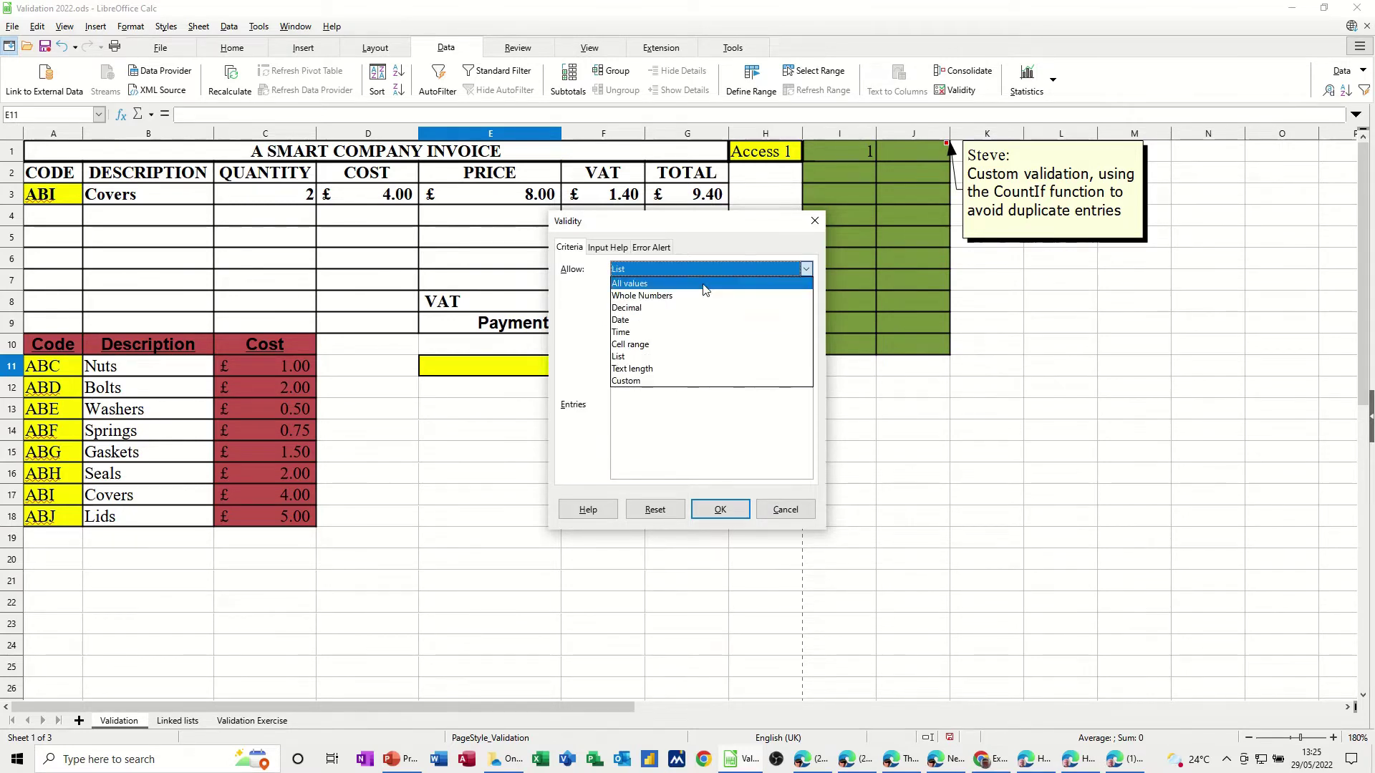
pyautogui.click(638, 346)
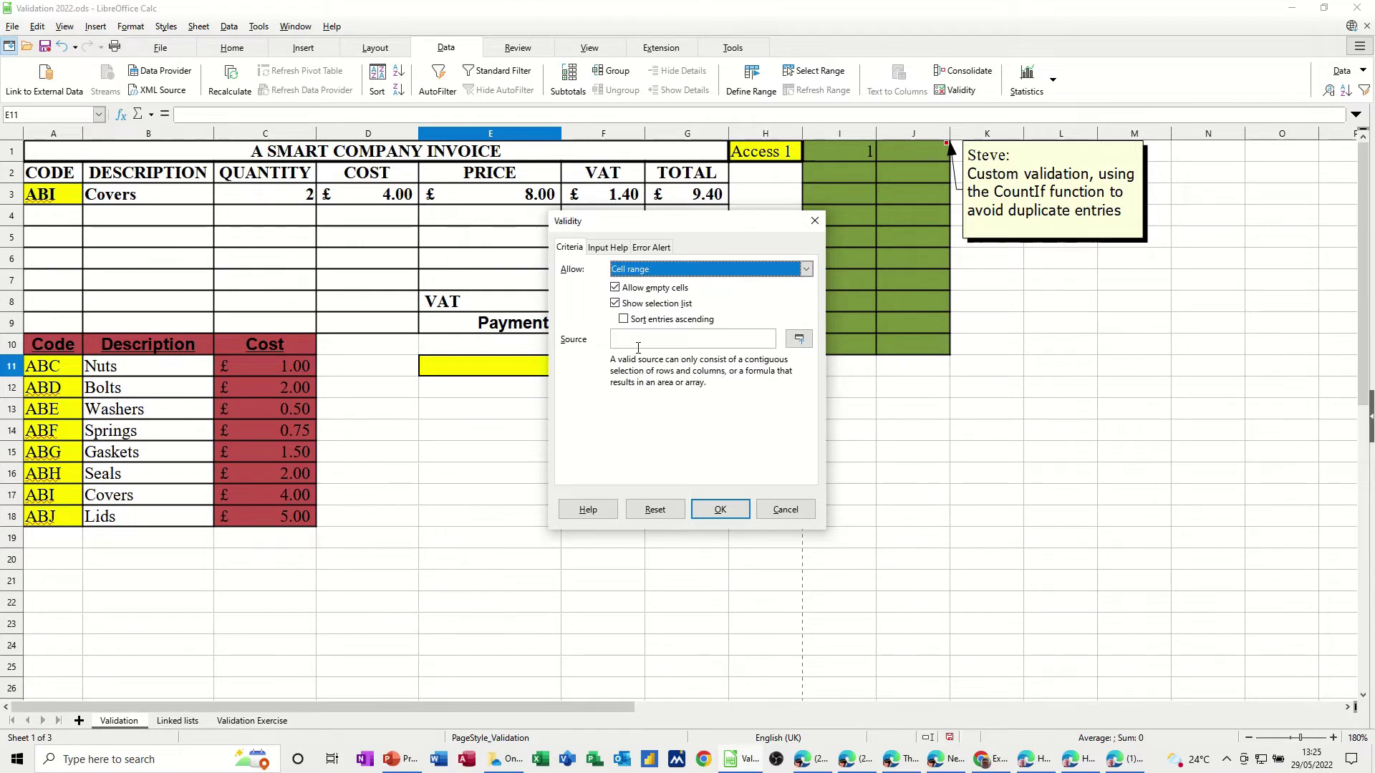
pyautogui.click(638, 344)
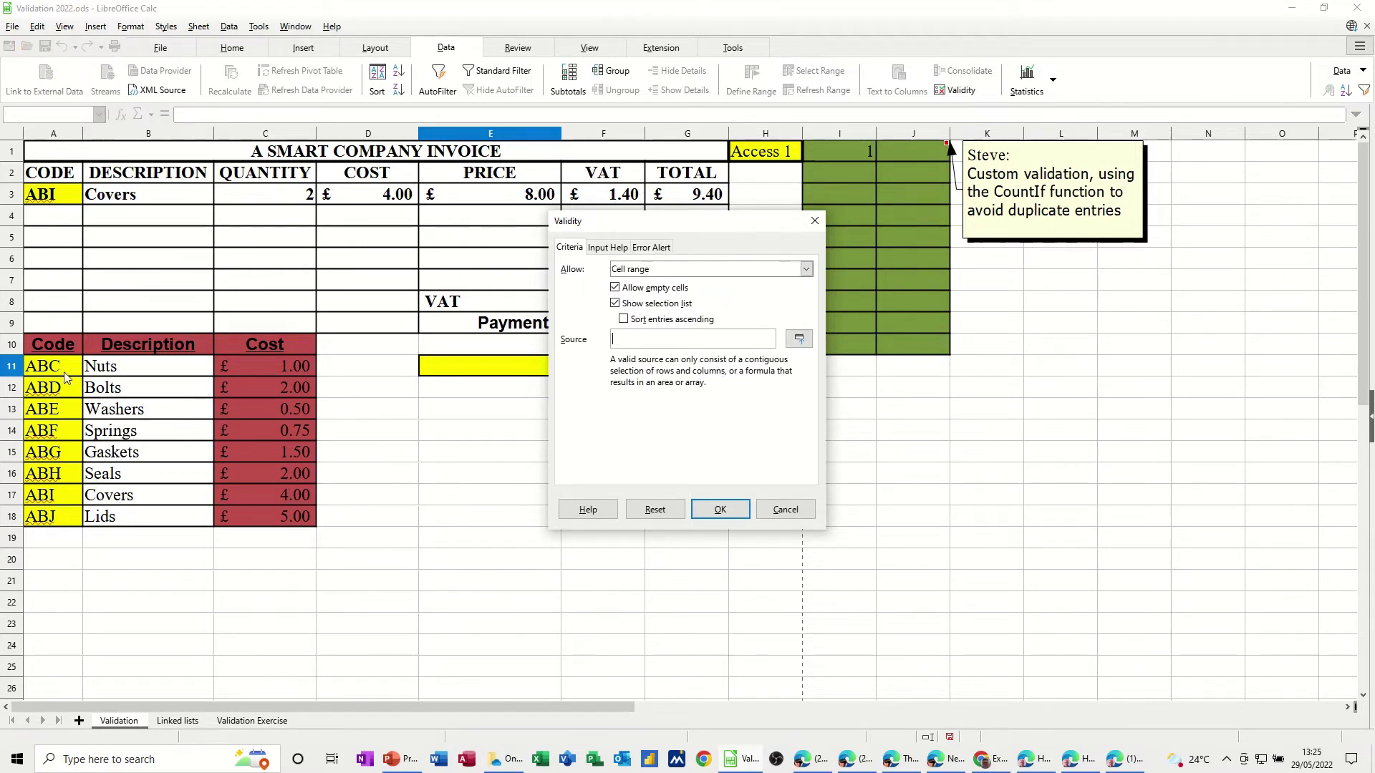
pyautogui.moveTo(52, 369); pyautogui.dragTo(50, 517)
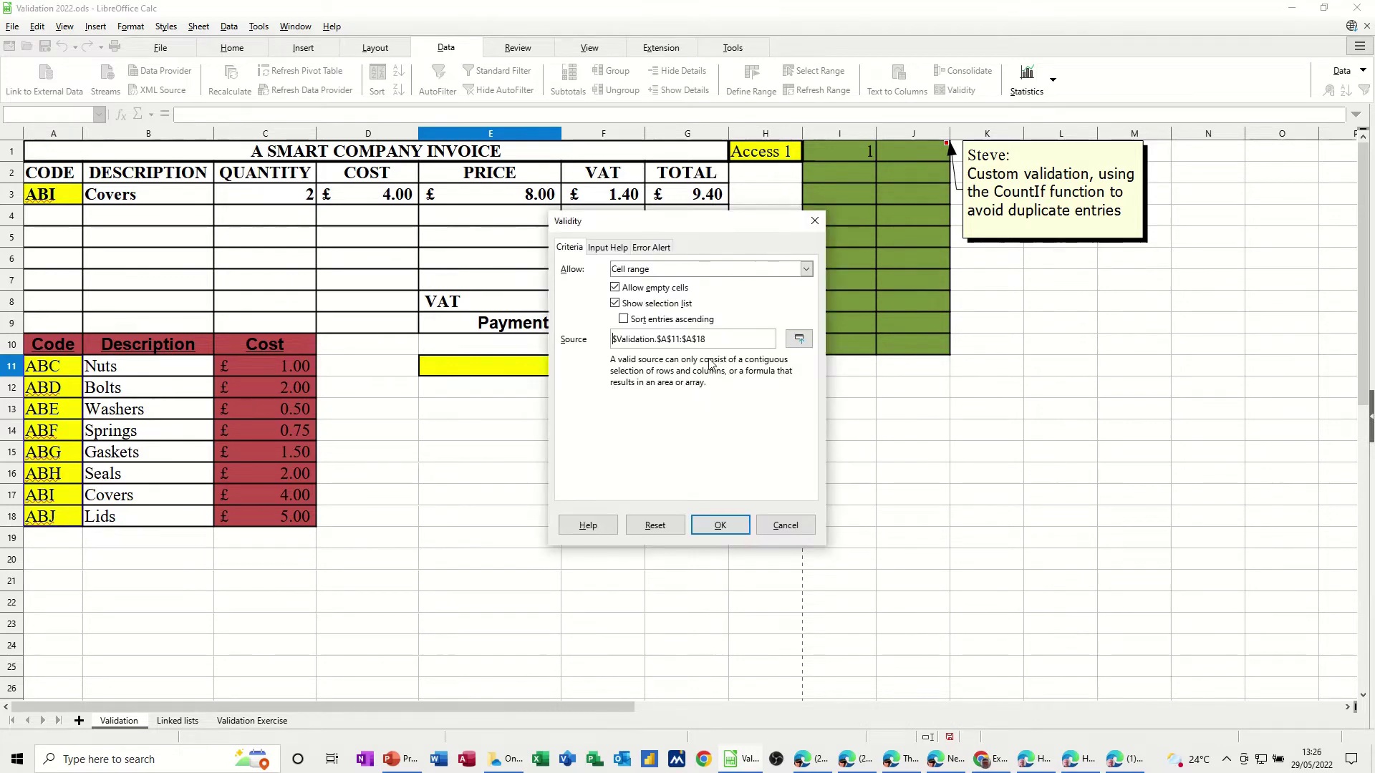
# - Enter "Select courses" as the input help title in the validity settings of E11
pyautogui.click(616, 249)
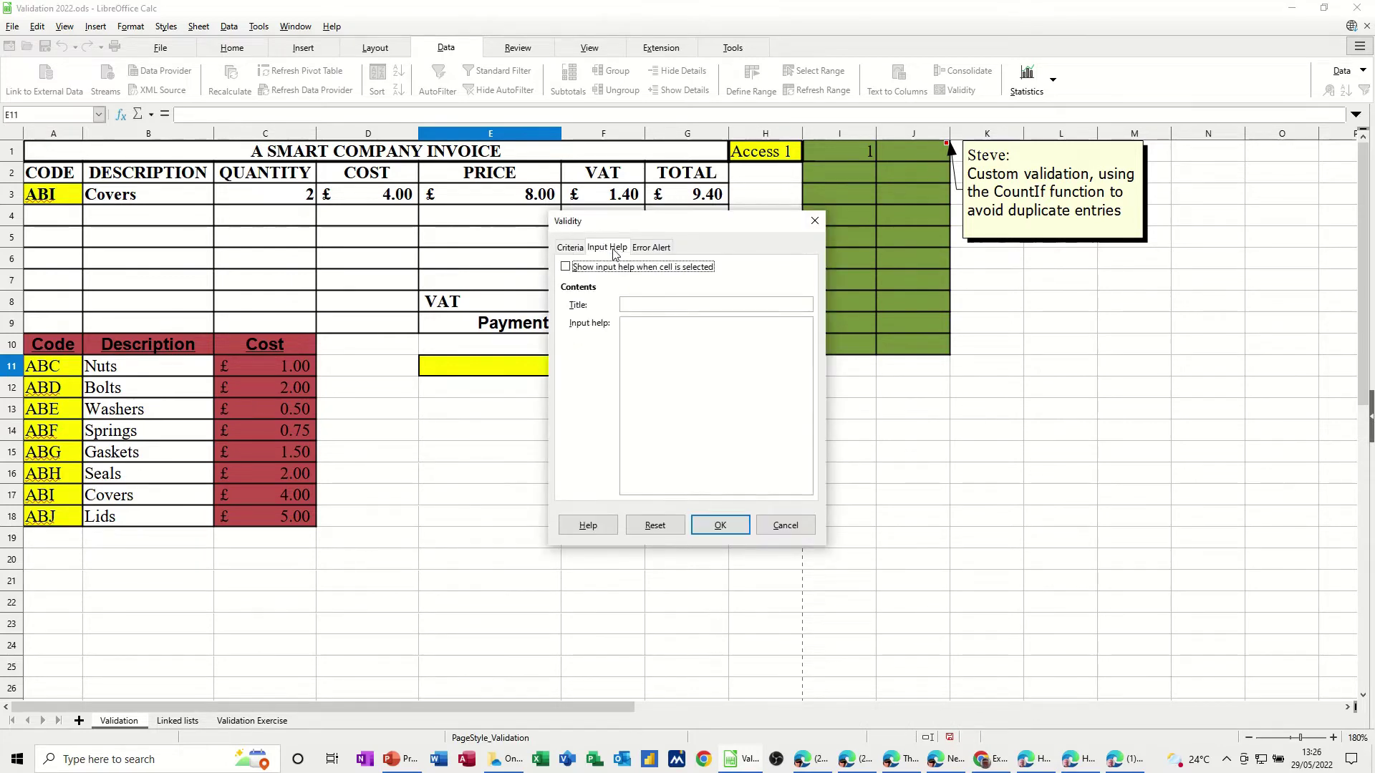
pyautogui.click(629, 304)
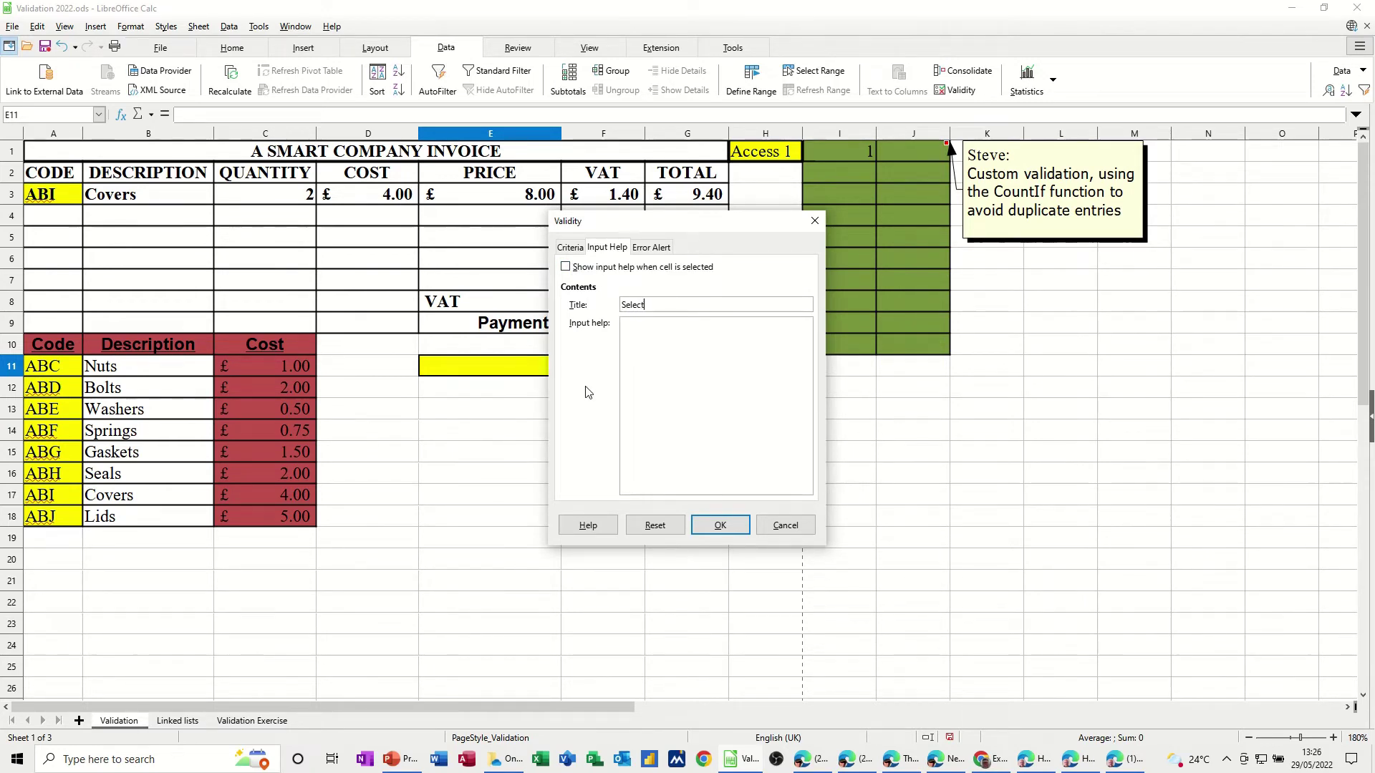
pyautogui.write('Select courses')
pyautogui.click(648, 251)
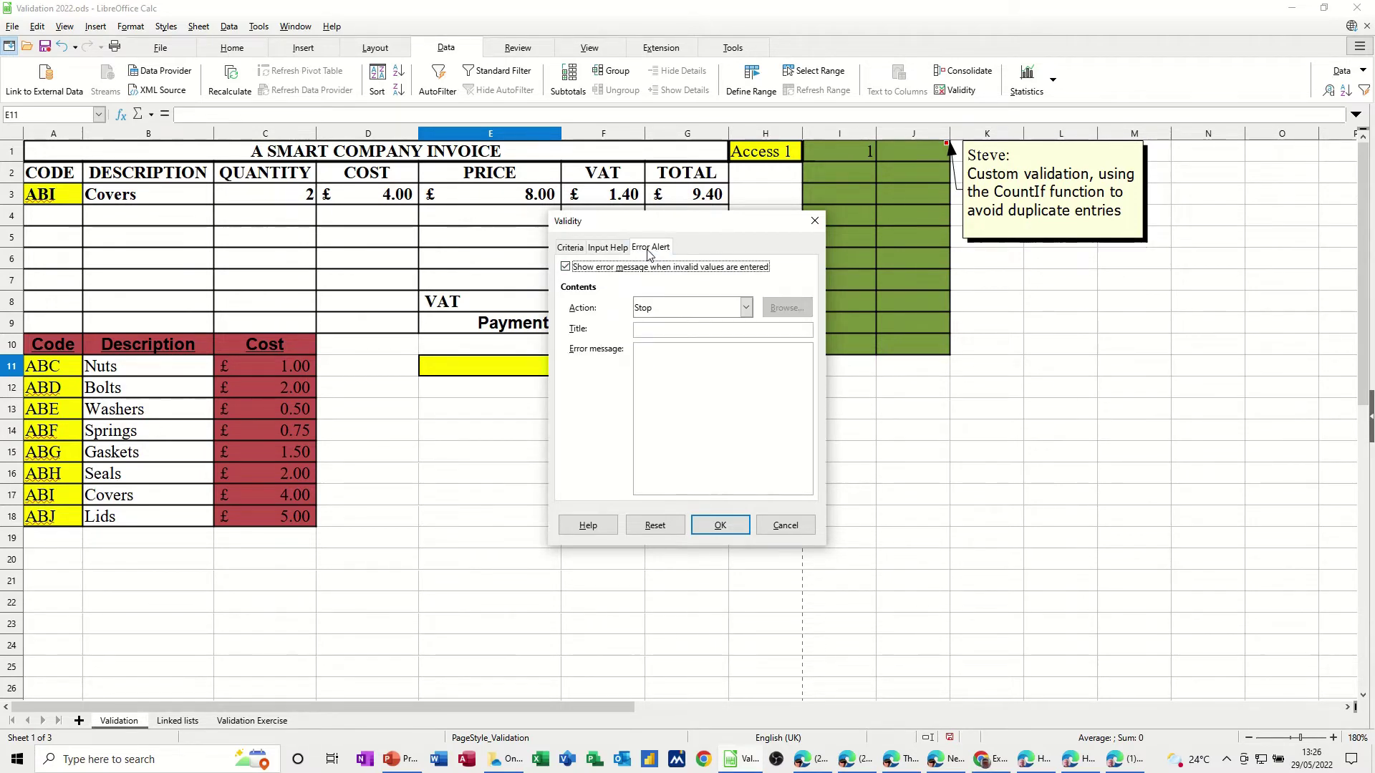
pyautogui.click(604, 248)
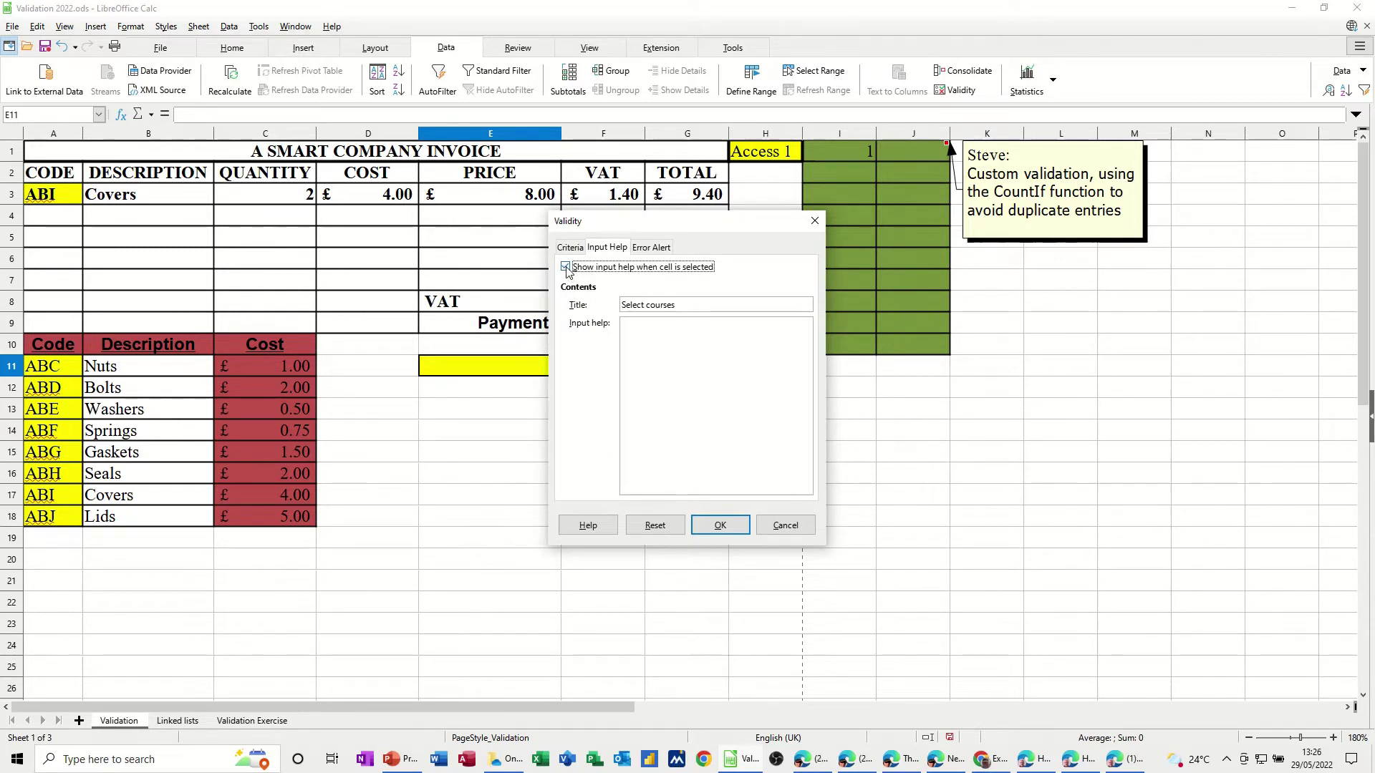
# - Set E11's error alert to a Warning titled "Error" with the message "Wrong Code" and apply the validity rule
pyautogui.click(645, 248)
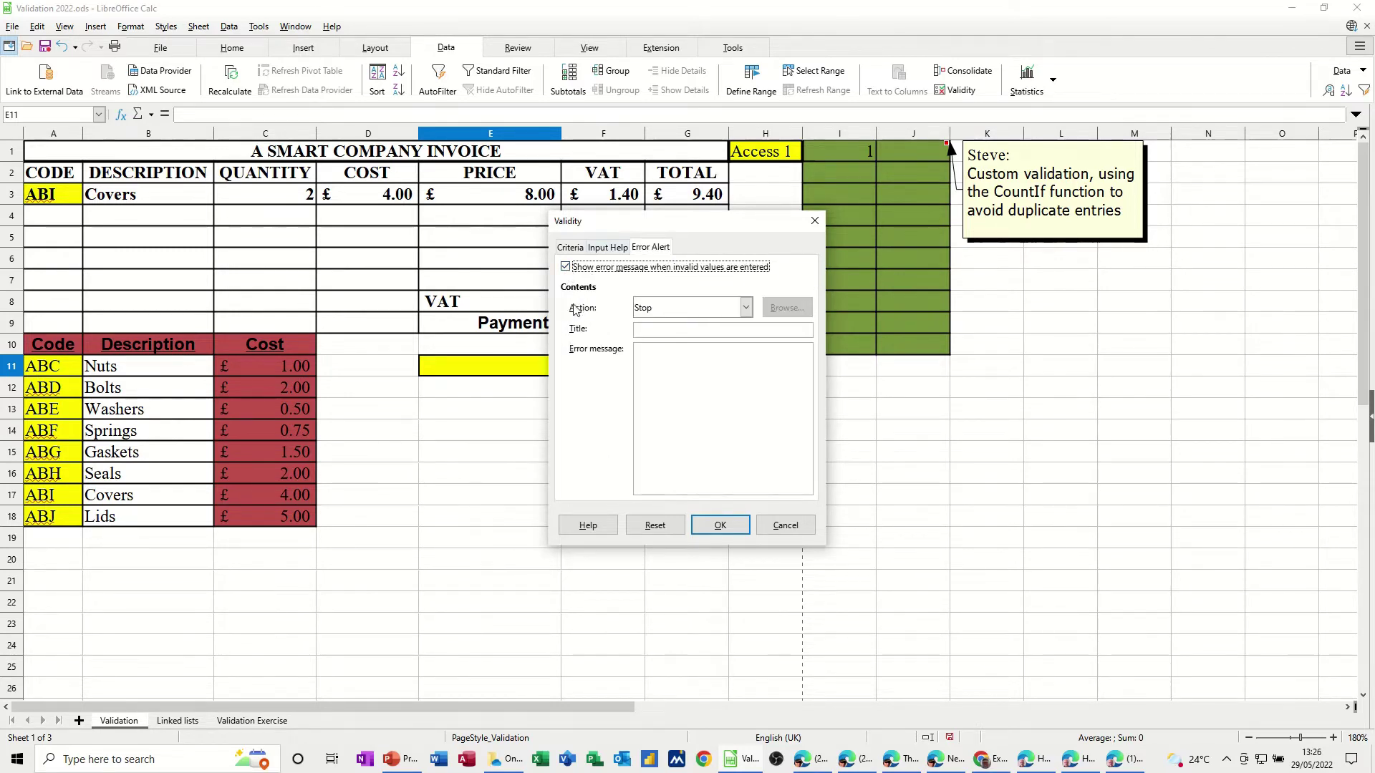
pyautogui.click(671, 312)
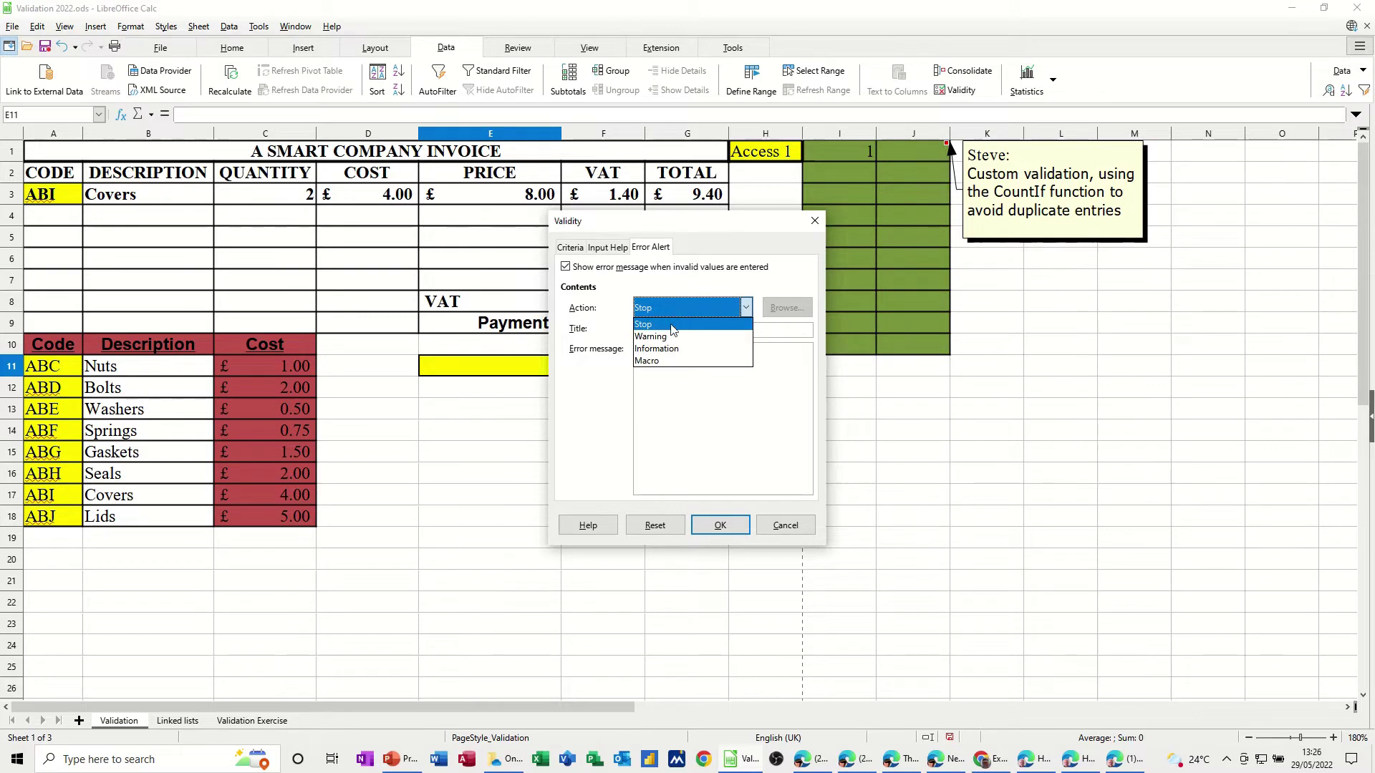
pyautogui.click(667, 336)
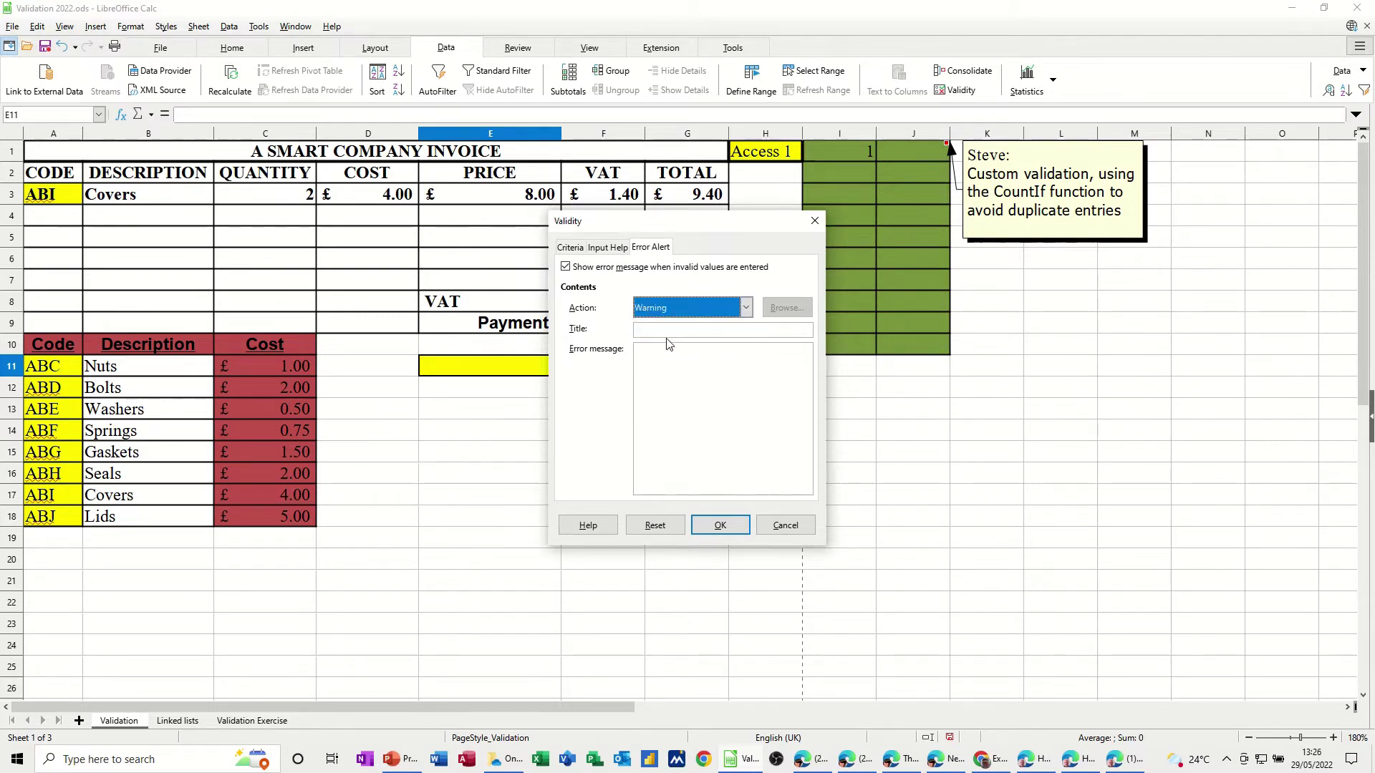
pyautogui.click(661, 331)
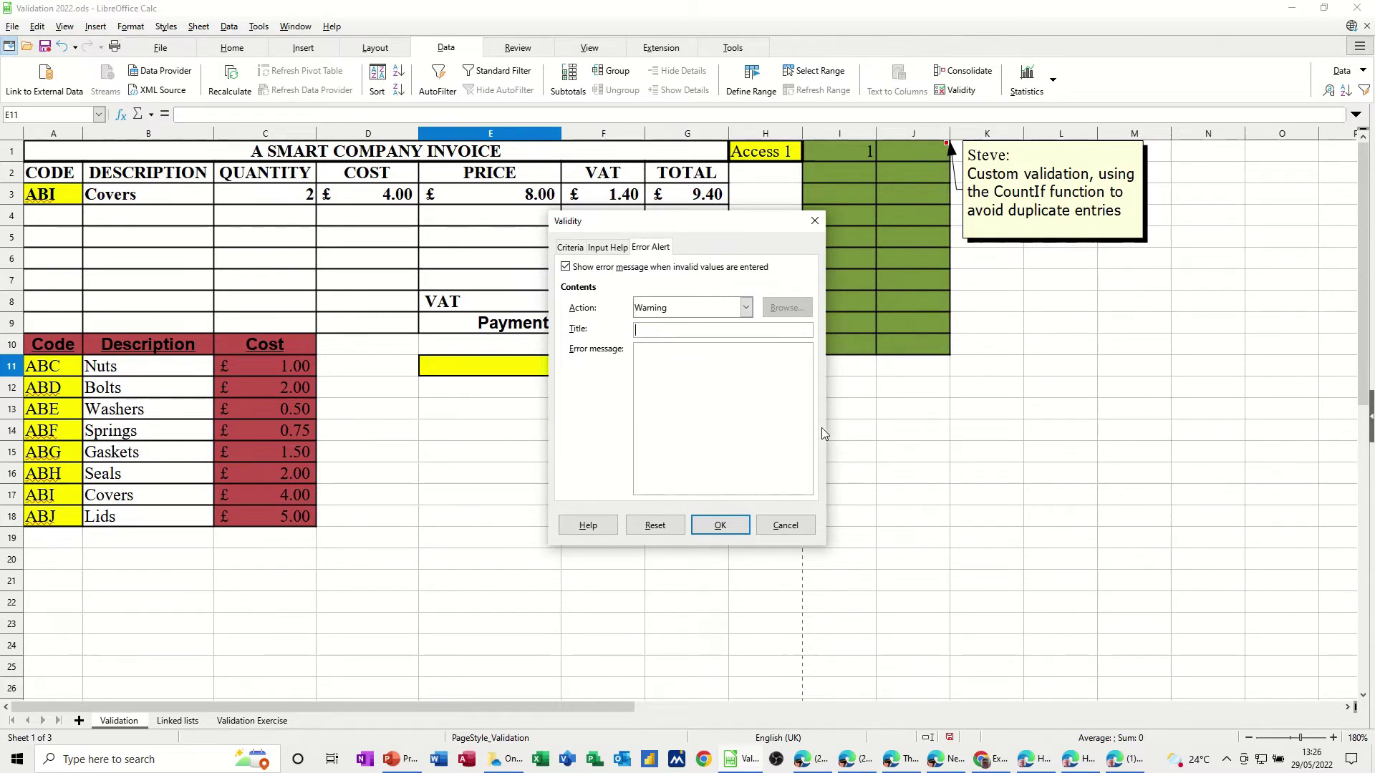
pyautogui.write('Error')
pyautogui.click(693, 521)
# - Pick ABF from the selection list in E11 and test the rule with the unlisted entry w, cancelling the warning
pyautogui.click(567, 368)
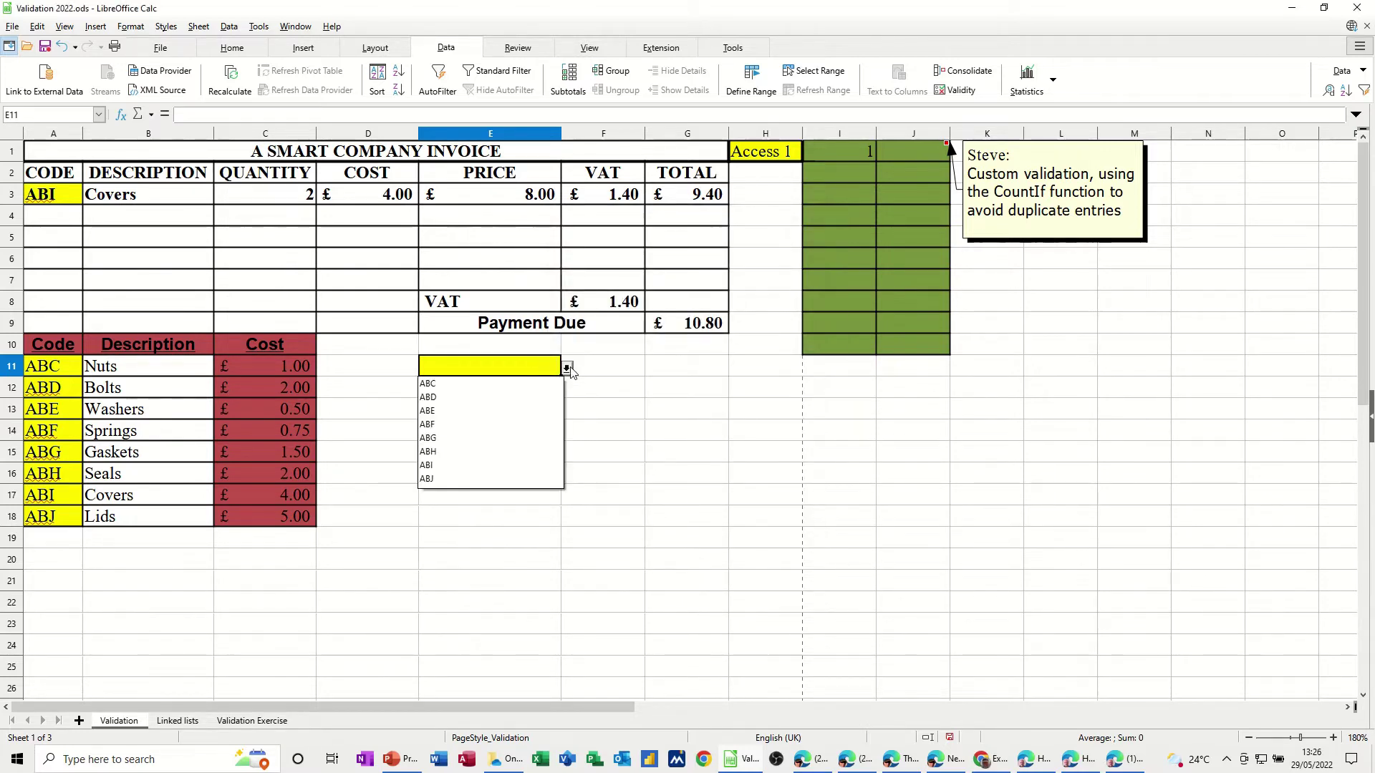
pyautogui.click(468, 426)
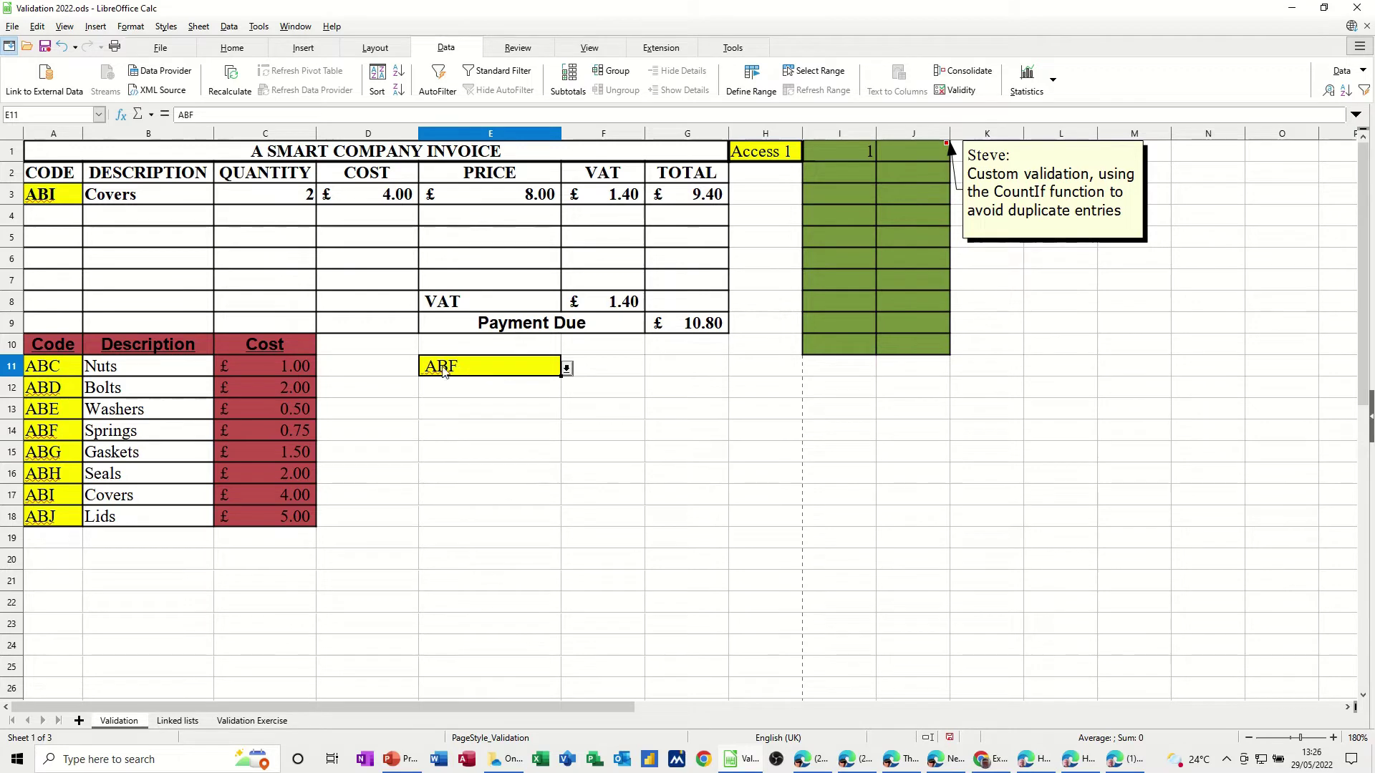
pyautogui.write('w')
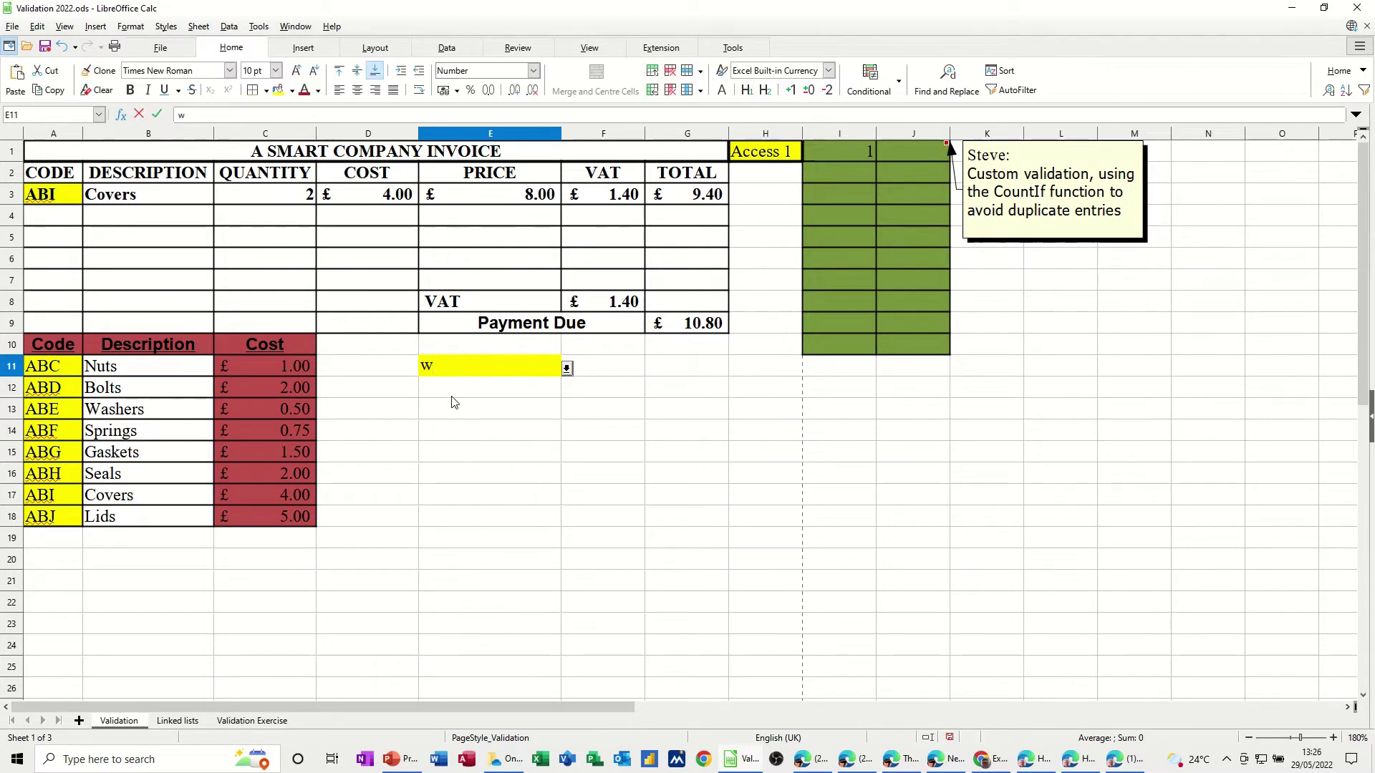
pyautogui.press('Return')
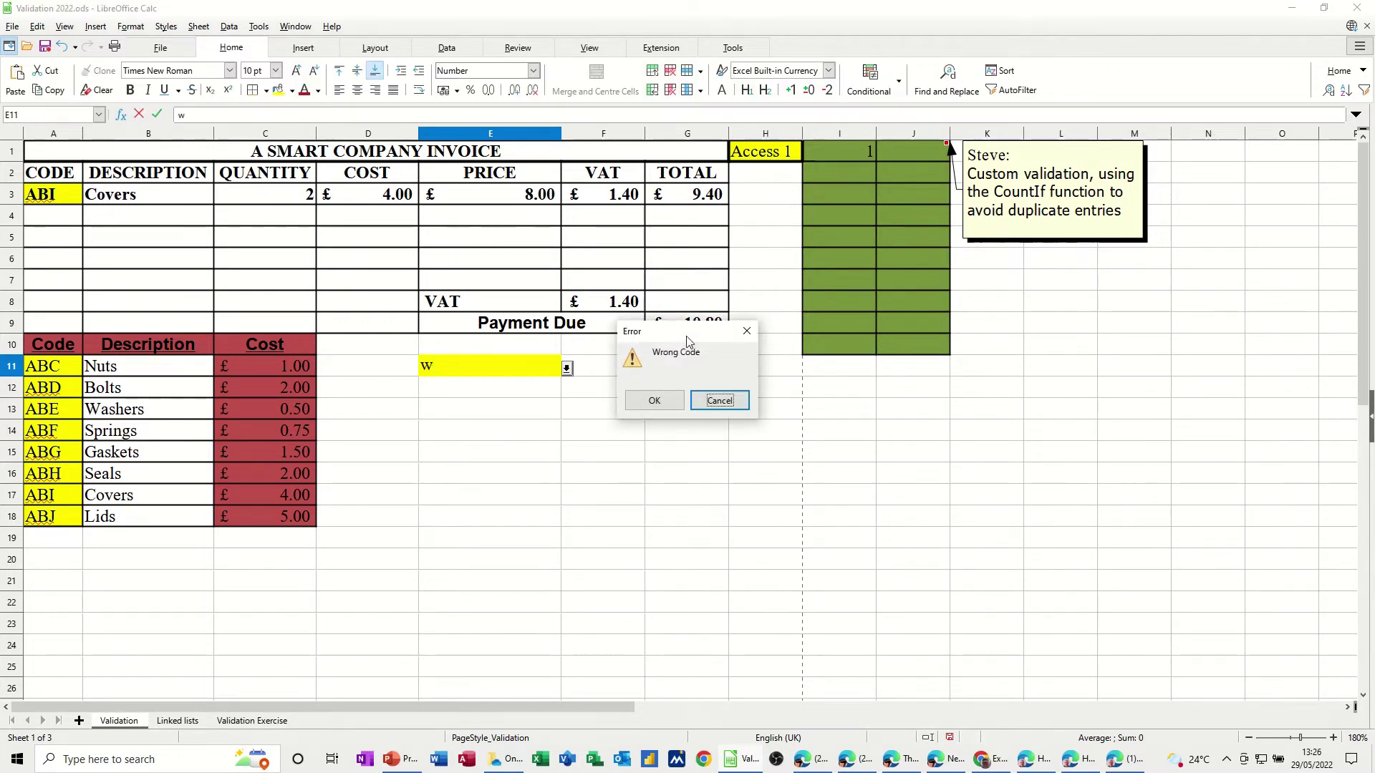
pyautogui.click(717, 400)
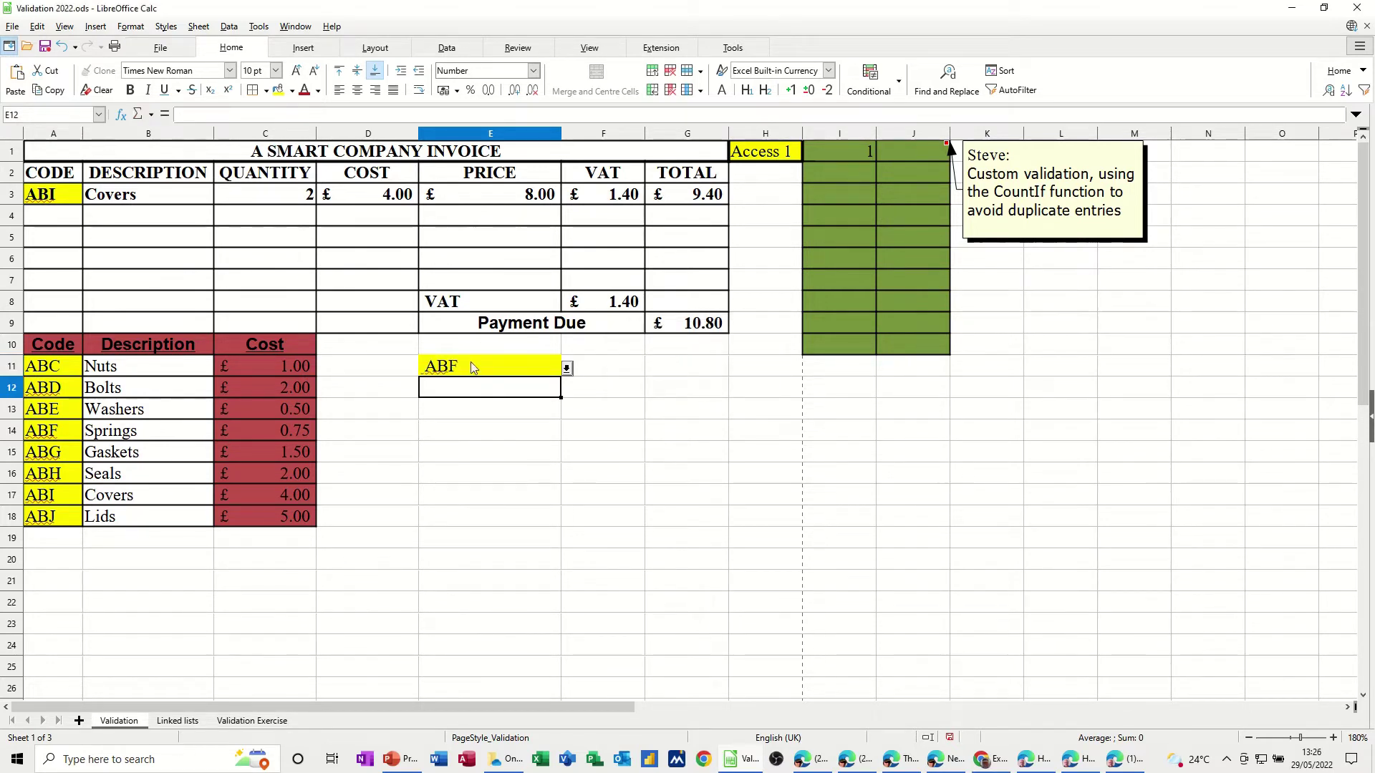
pyautogui.click(444, 369)
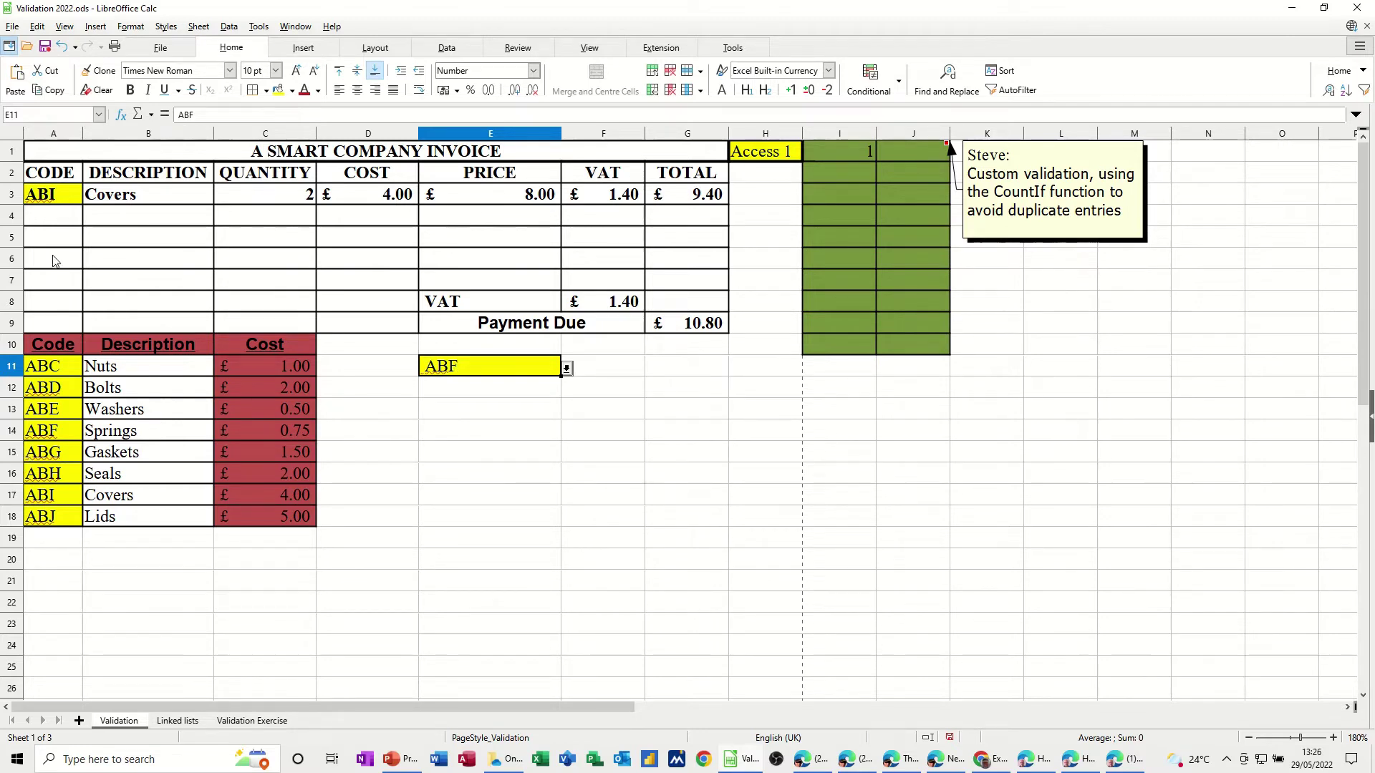
# - Look at the existing selection lists and input help in A3 and H1
pyautogui.click(61, 198)
pyautogui.click(89, 196)
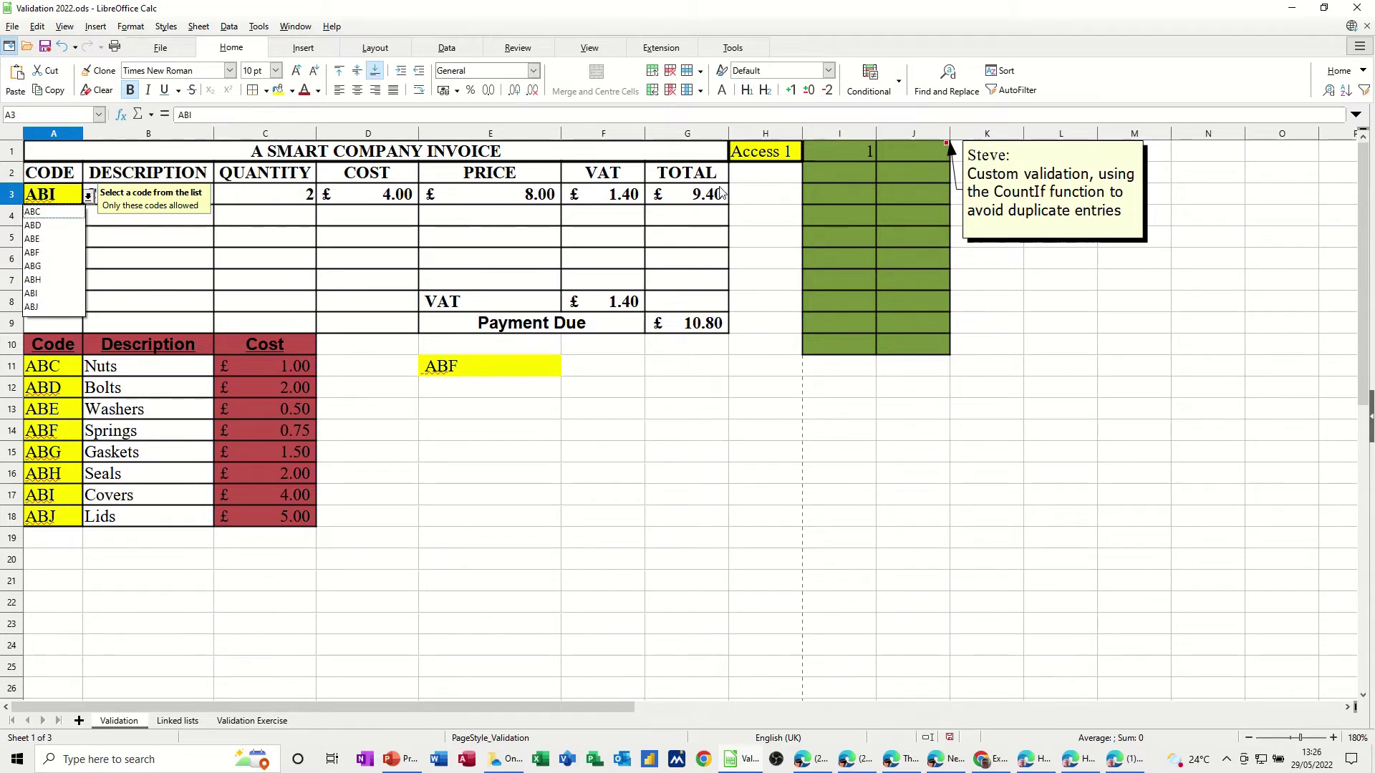
pyautogui.click(767, 156)
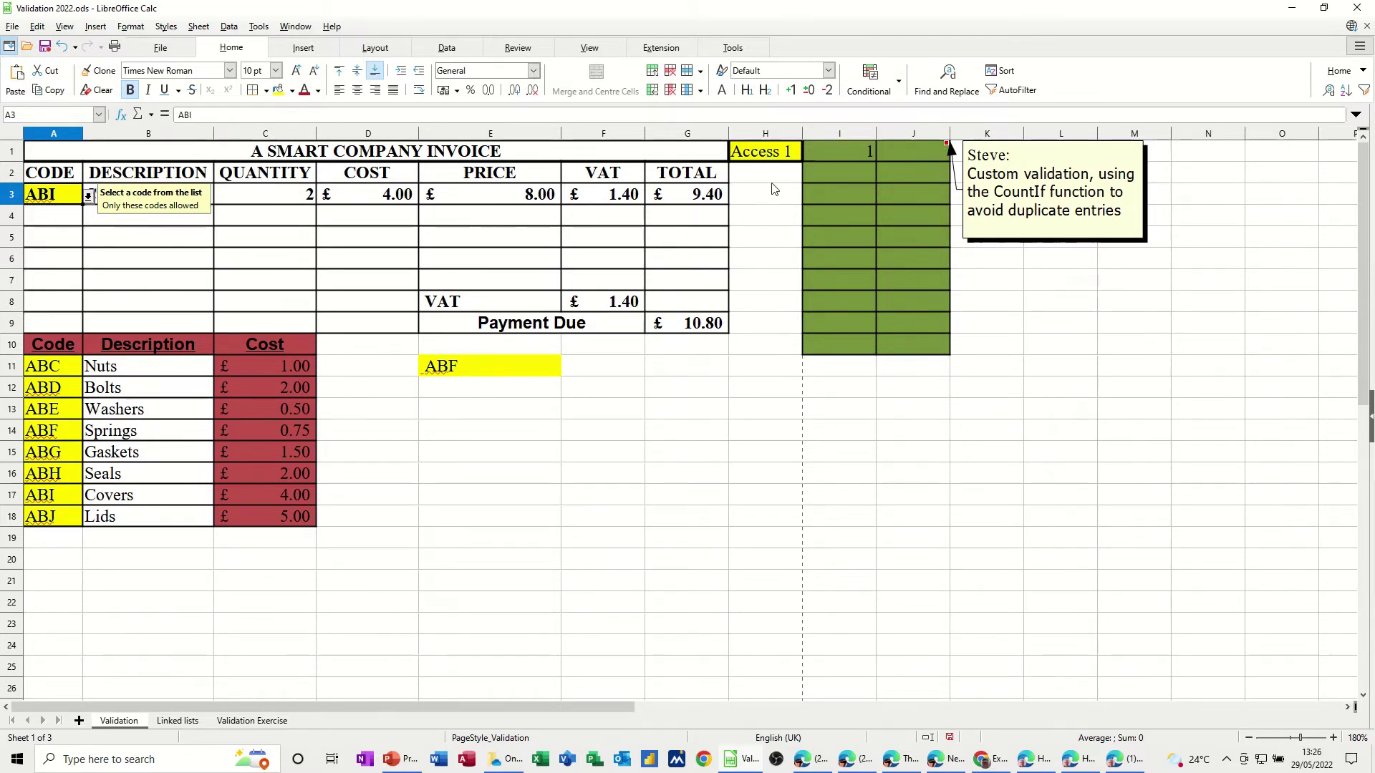
pyautogui.click(770, 156)
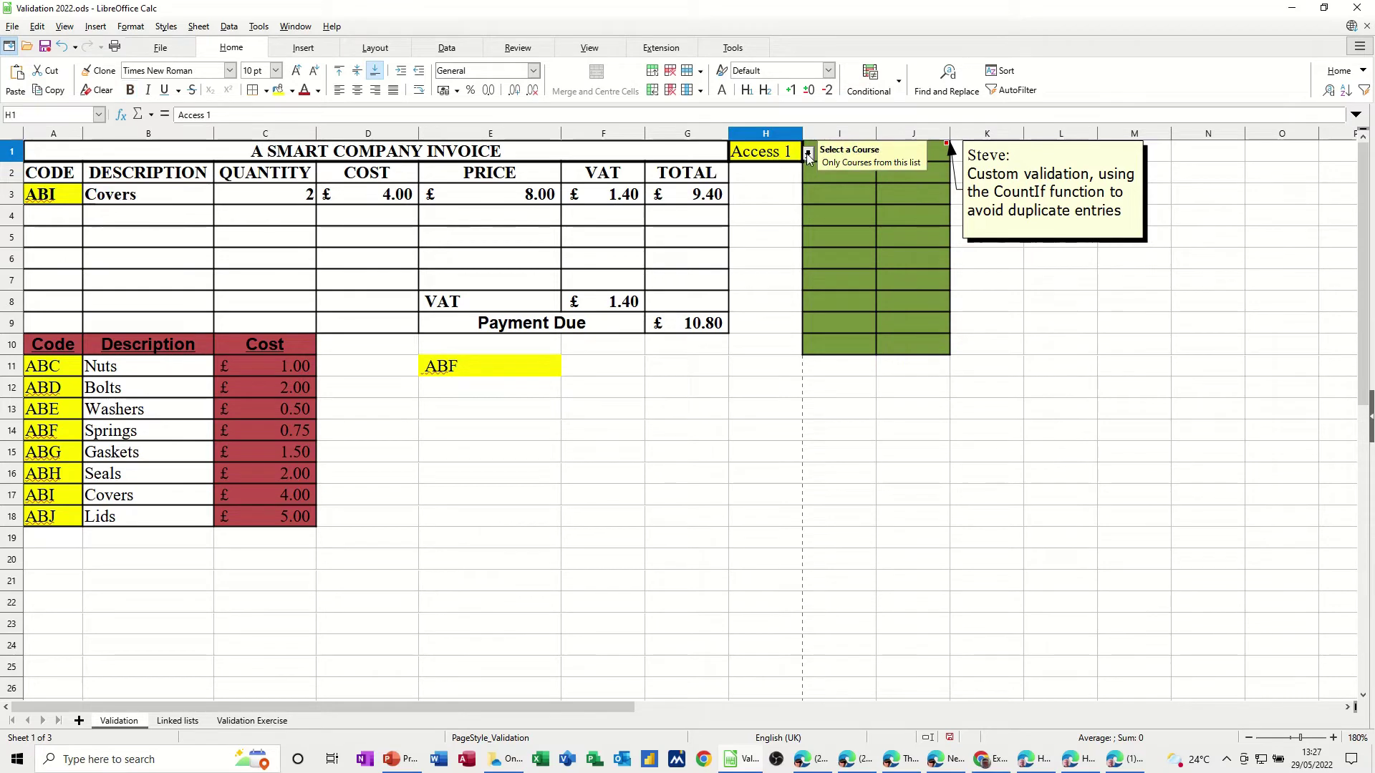
pyautogui.click(807, 155)
pyautogui.click(807, 154)
# - Fill cell H11 with a yellow background
pyautogui.click(760, 375)
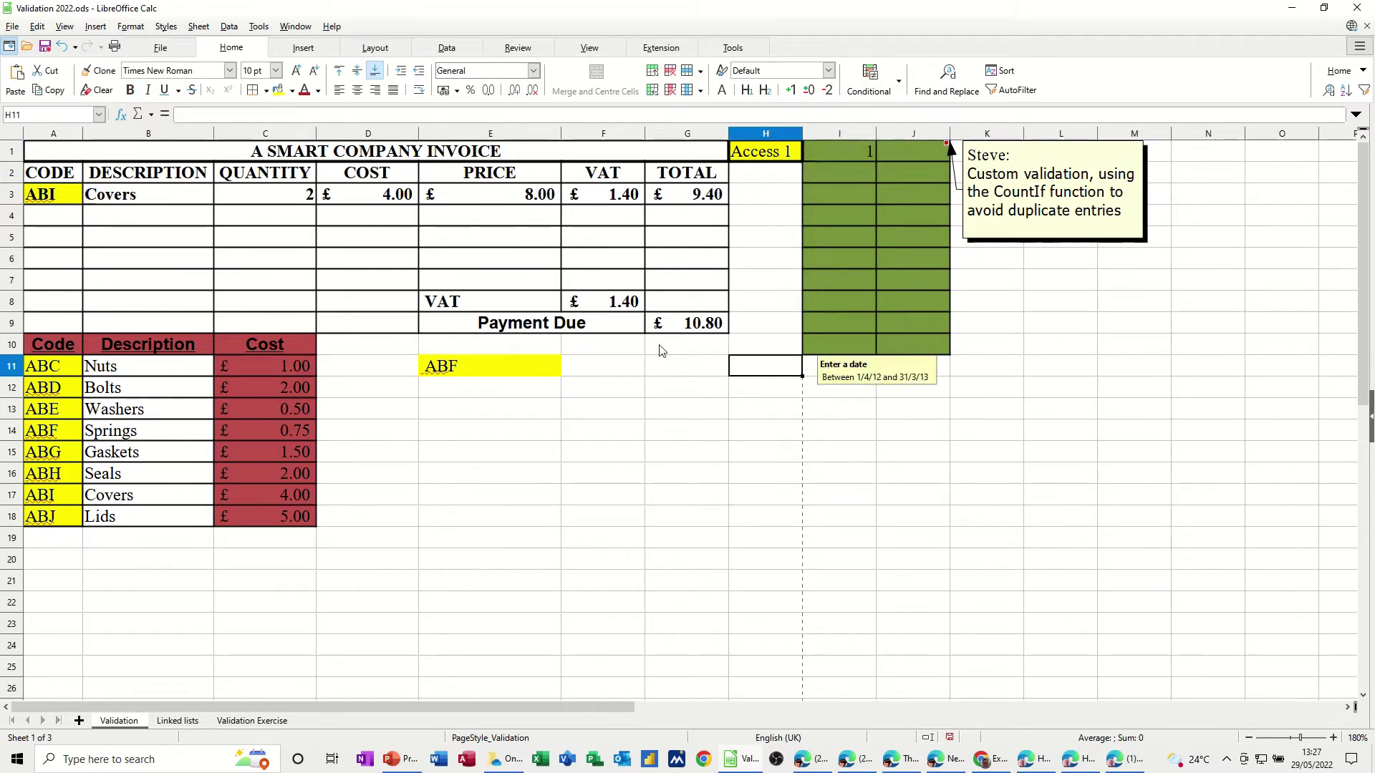
pyautogui.click(277, 90)
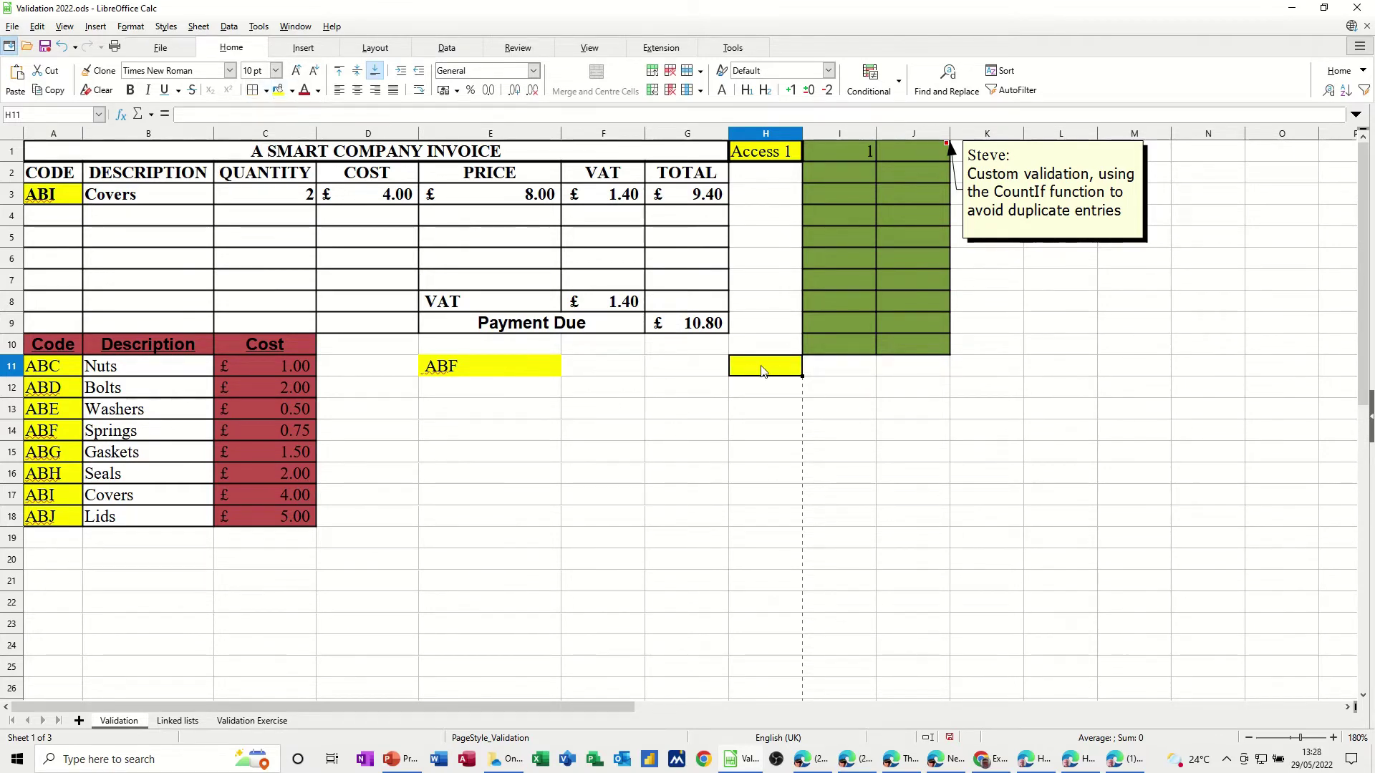
# - Set the validity criteria for H11 to allow a cell range with the named range courses as the source, and open its list
pyautogui.click(447, 48)
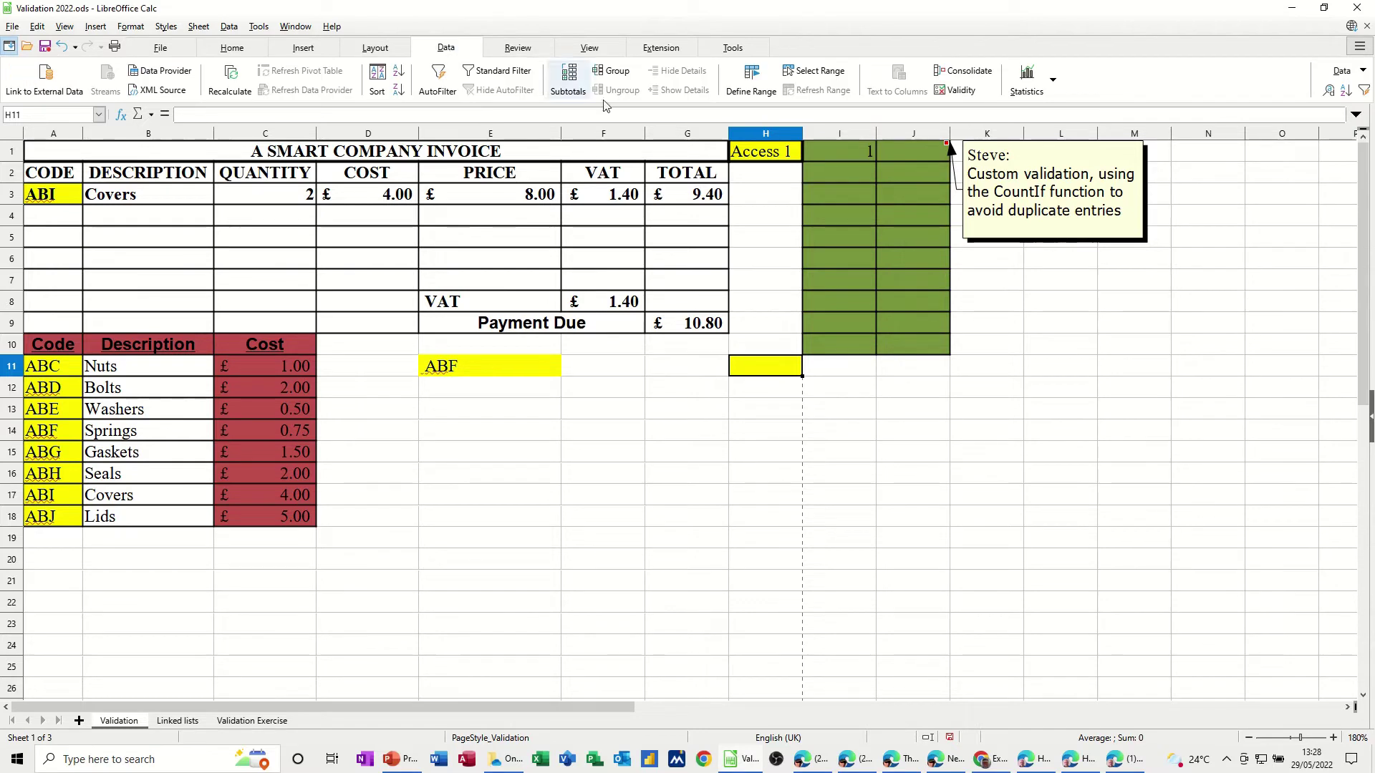
pyautogui.click(956, 90)
pyautogui.click(713, 275)
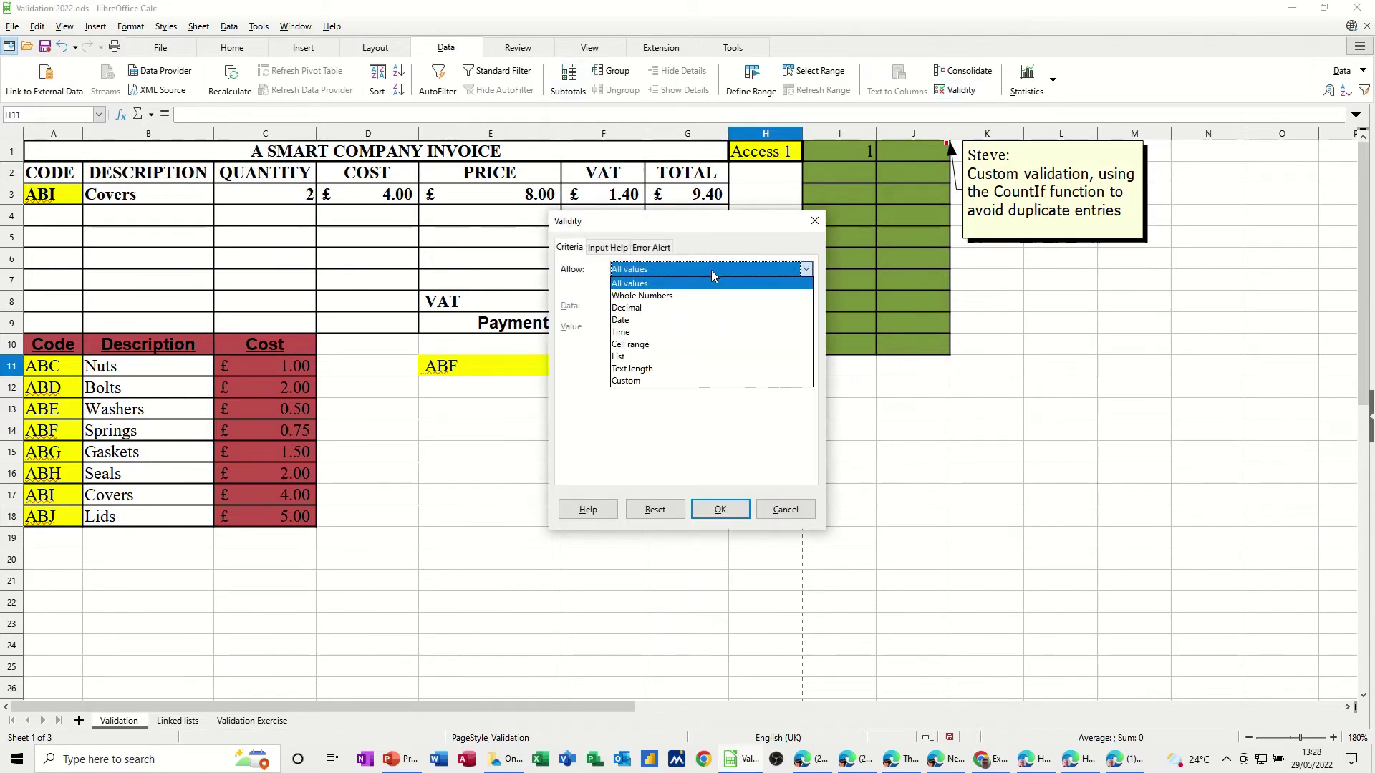
pyautogui.click(649, 345)
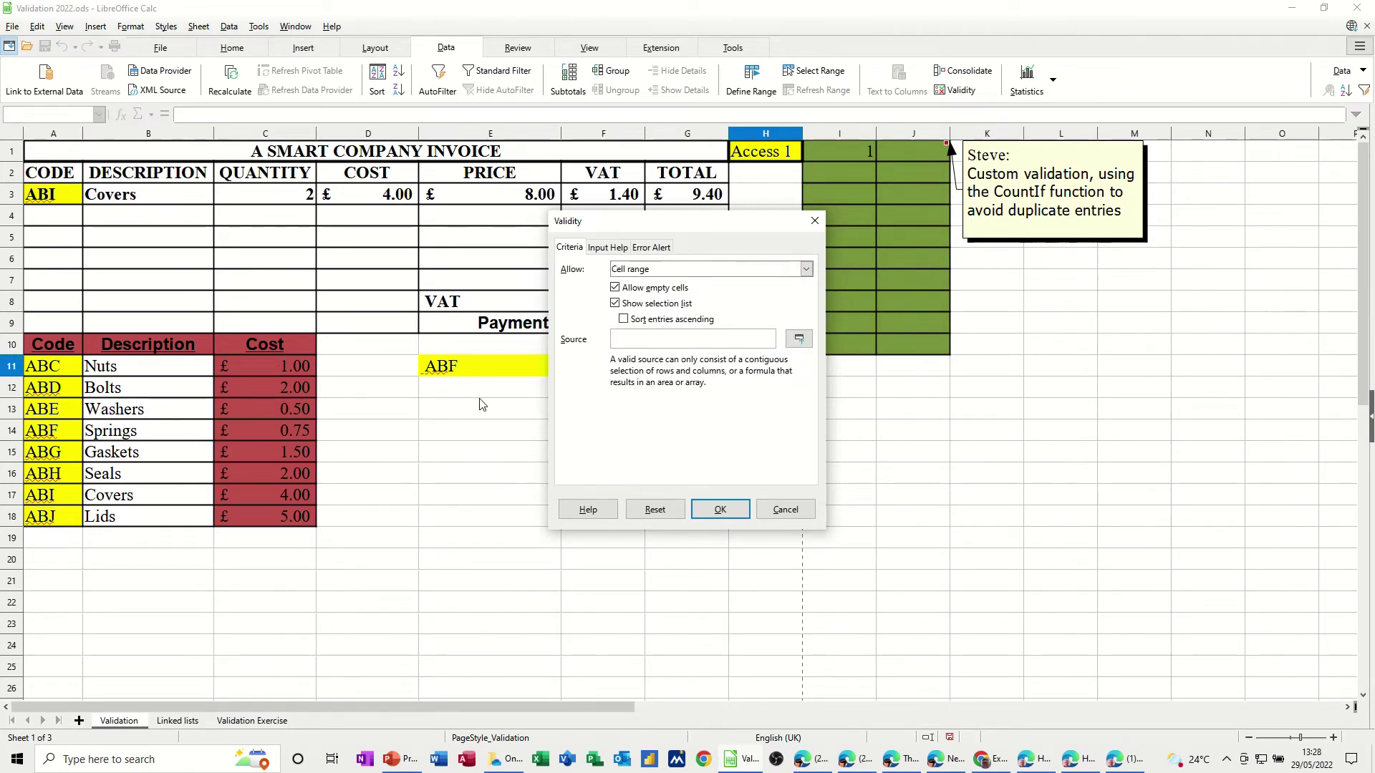
pyautogui.write('ourses')
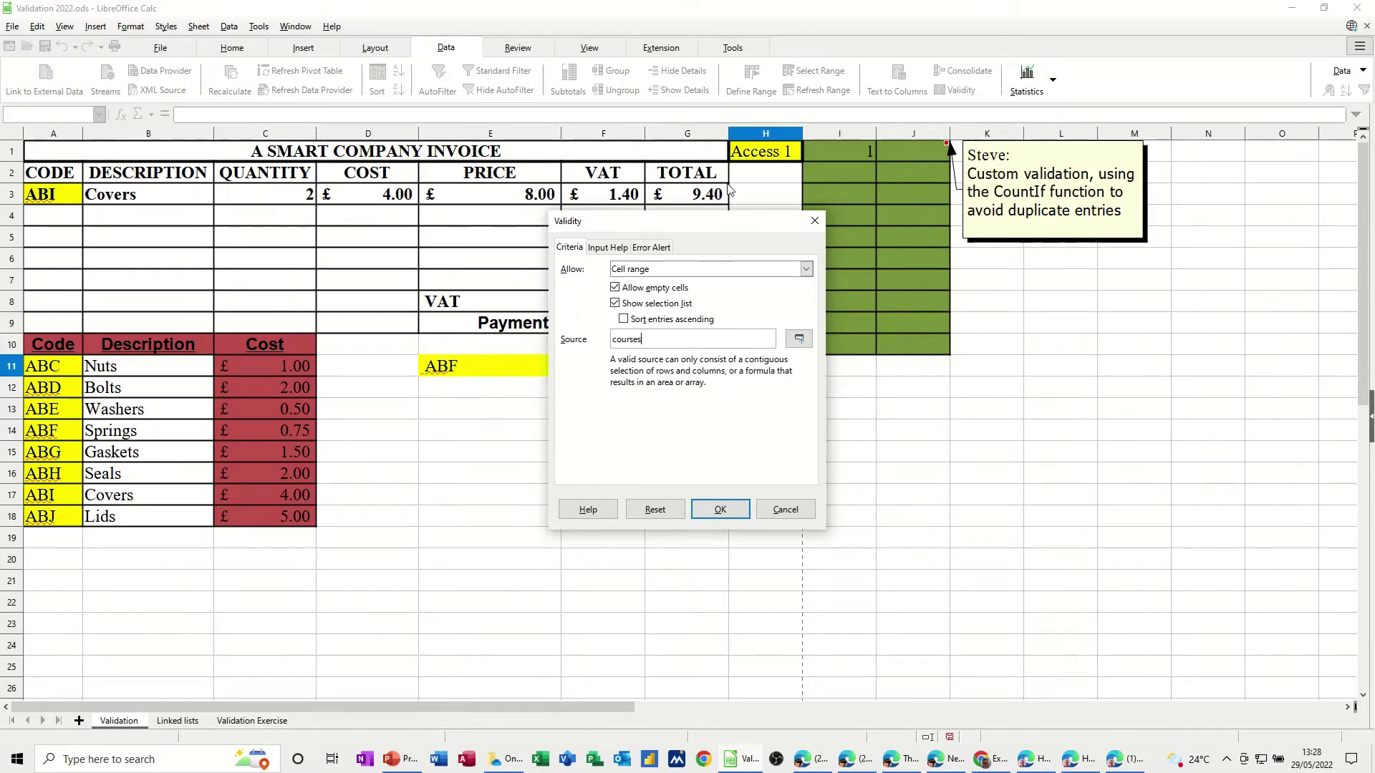
pyautogui.click(607, 247)
pyautogui.click(646, 247)
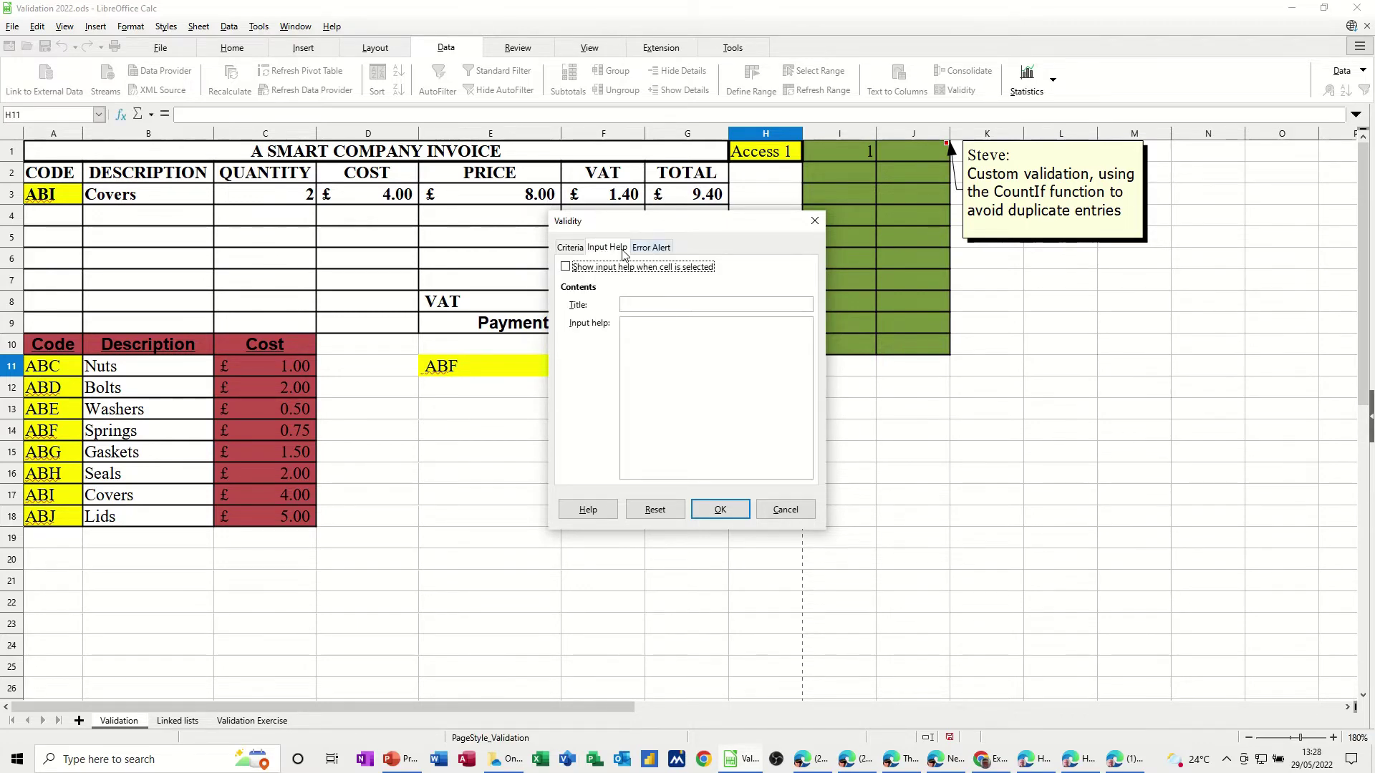
pyautogui.hotkey('ctrl', 'pagedown')
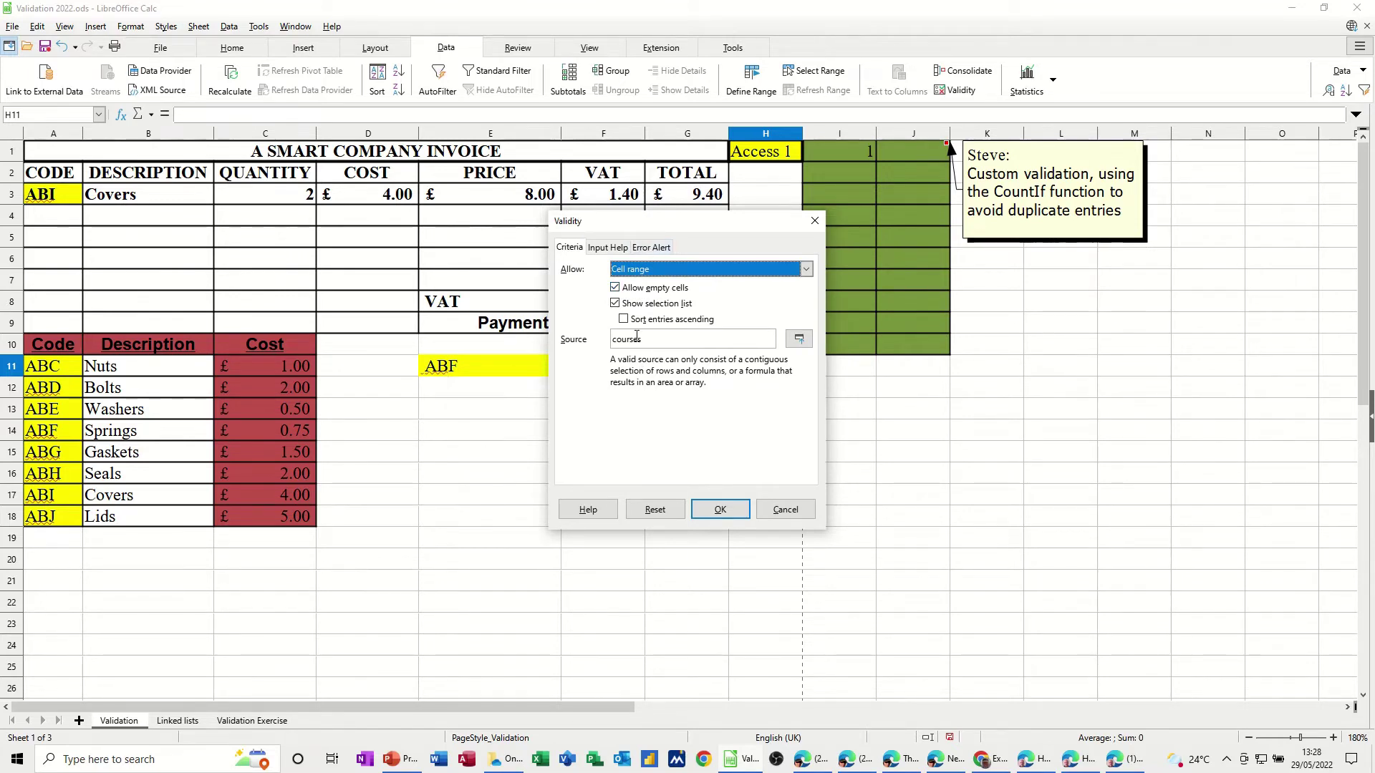
pyautogui.click(715, 510)
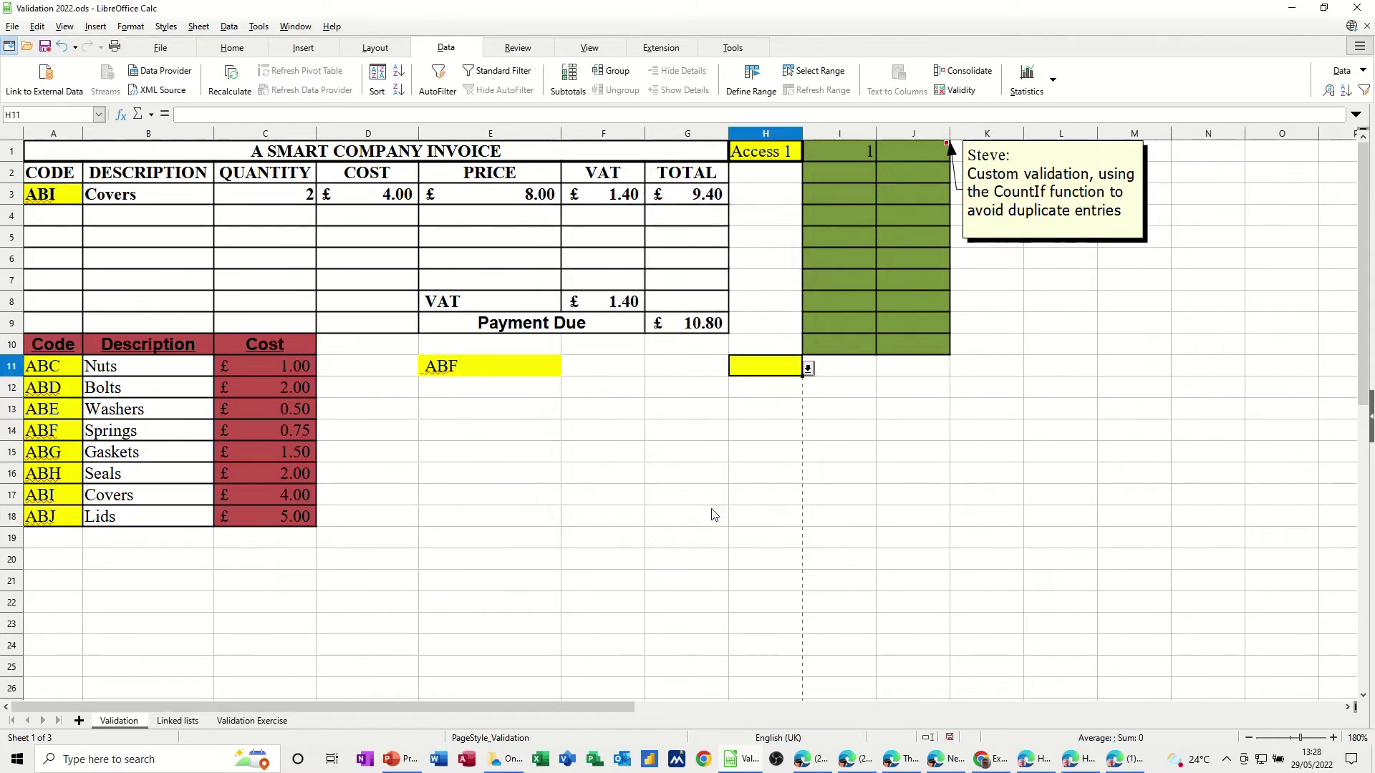
pyautogui.click(809, 368)
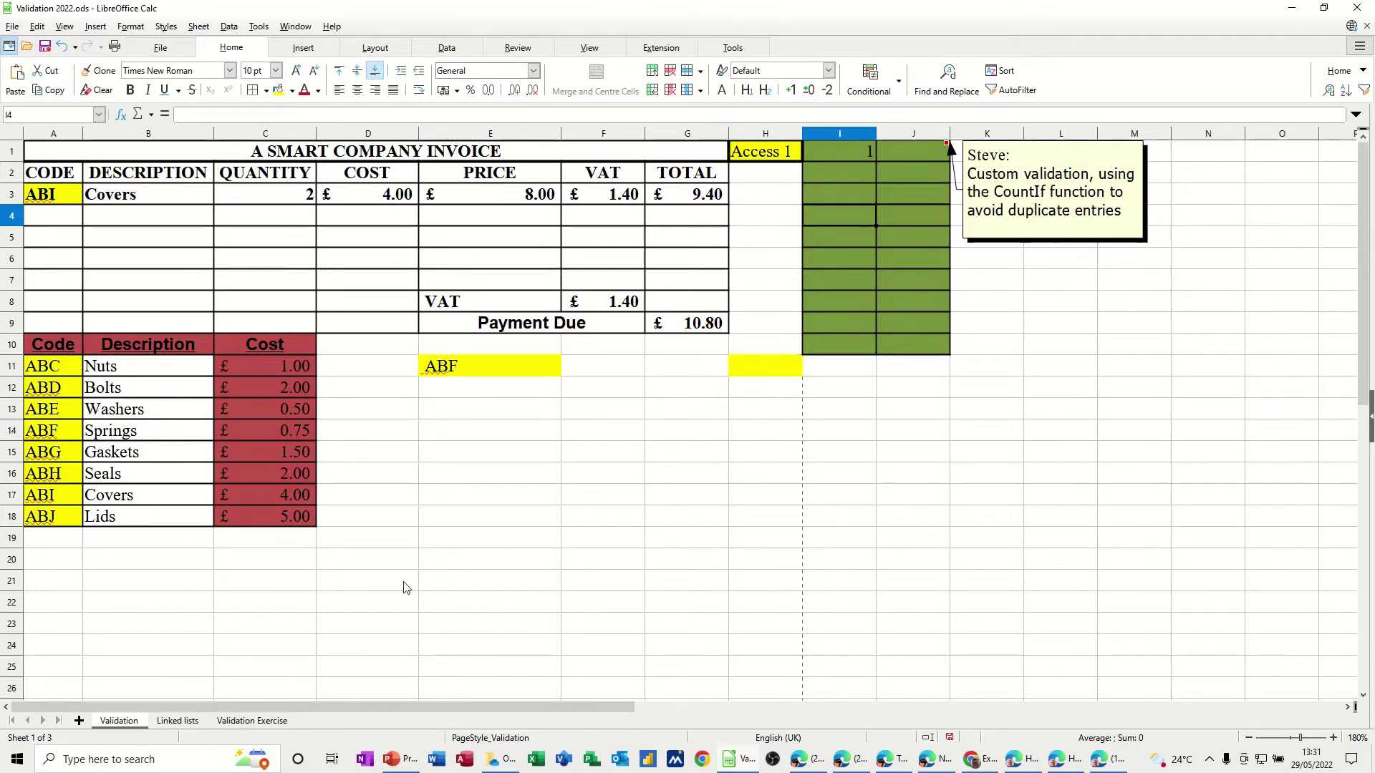
# - On the Linked lists sheet, check the range names assigned to A3:A8, B3:B8 and A2:B2
pyautogui.click(174, 722)
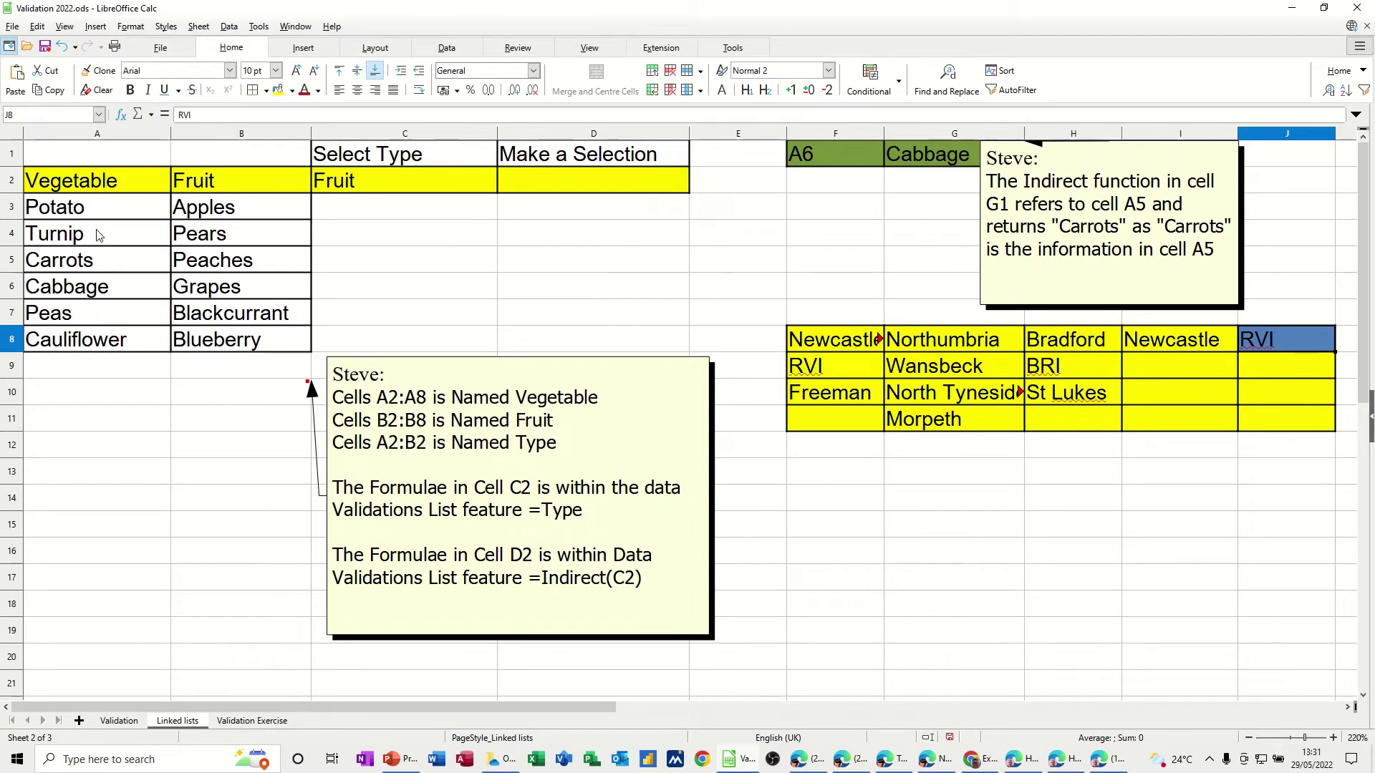
pyautogui.moveTo(92, 212); pyautogui.dragTo(79, 339)
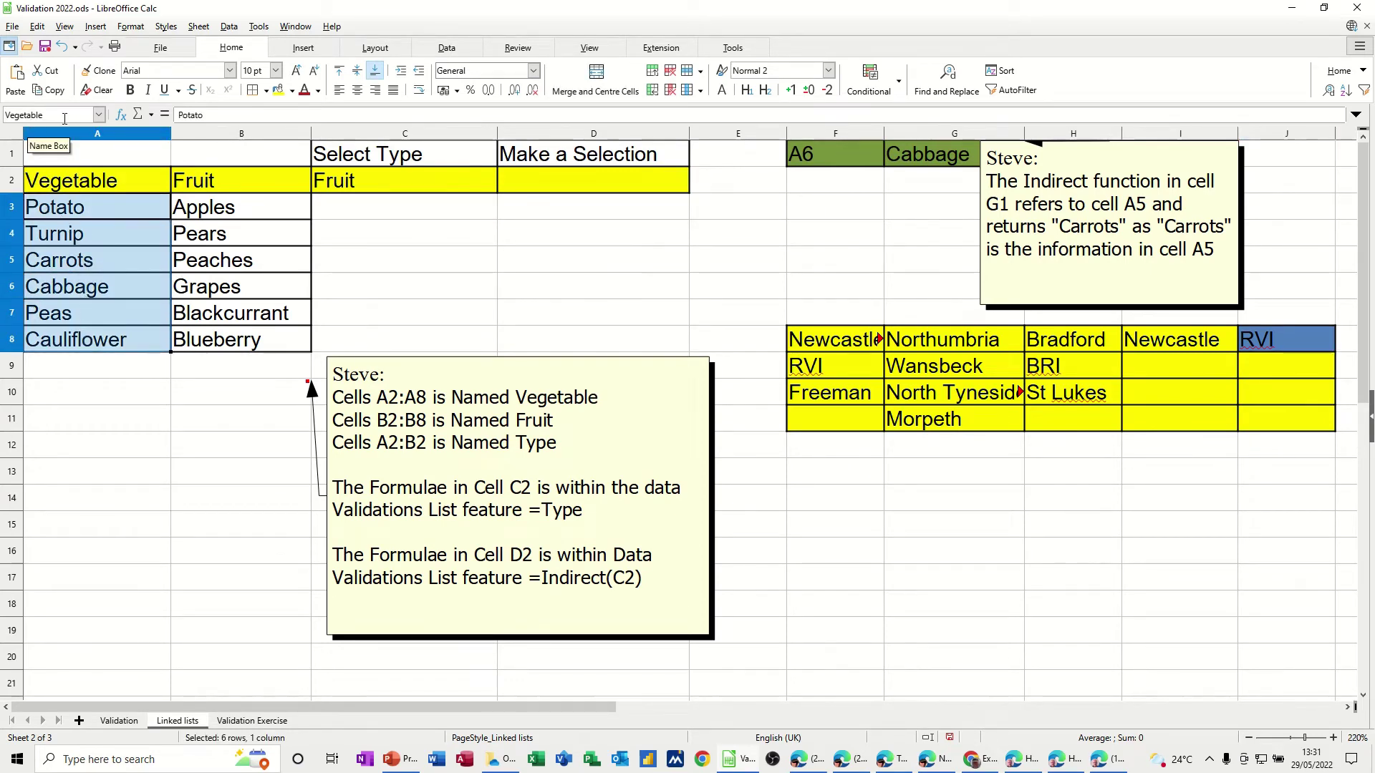
pyautogui.moveTo(213, 209); pyautogui.dragTo(212, 342)
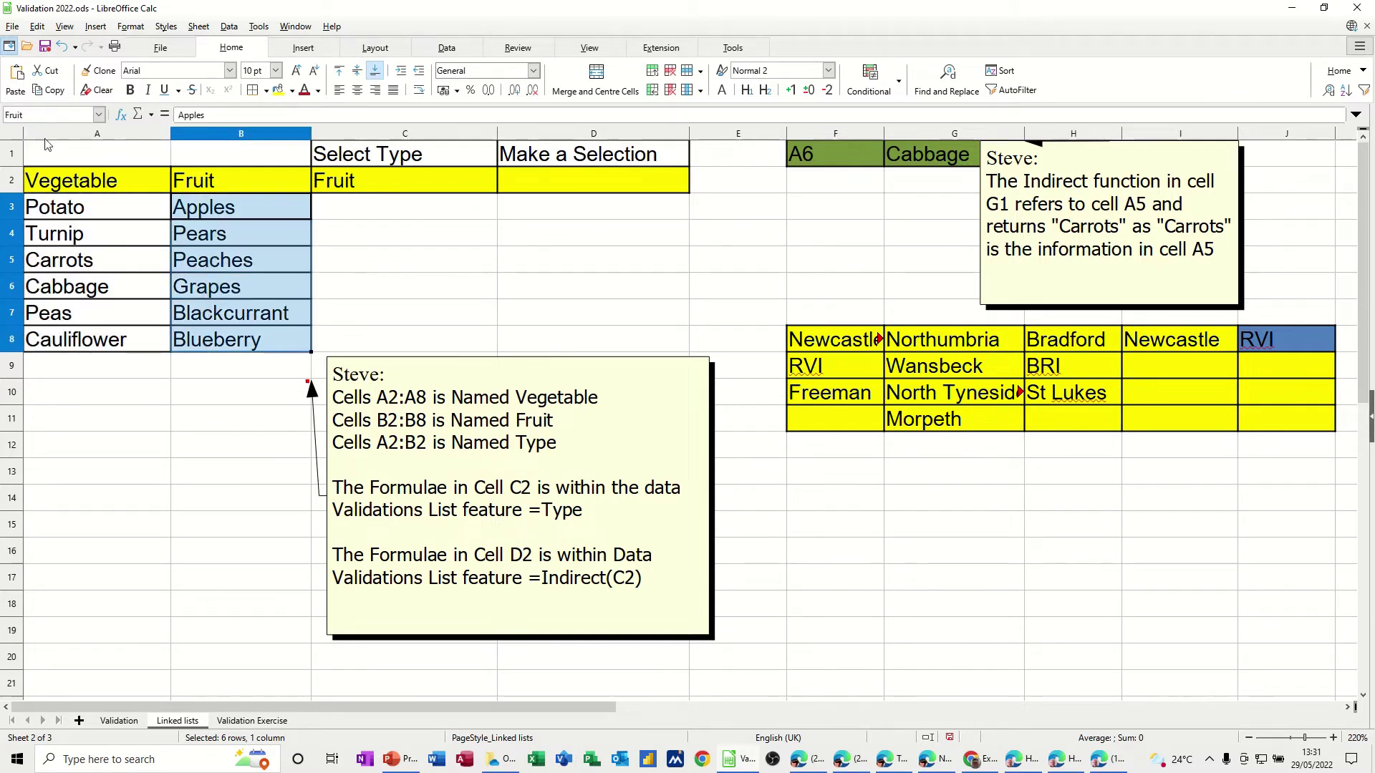
pyautogui.moveTo(63, 184); pyautogui.dragTo(204, 188)
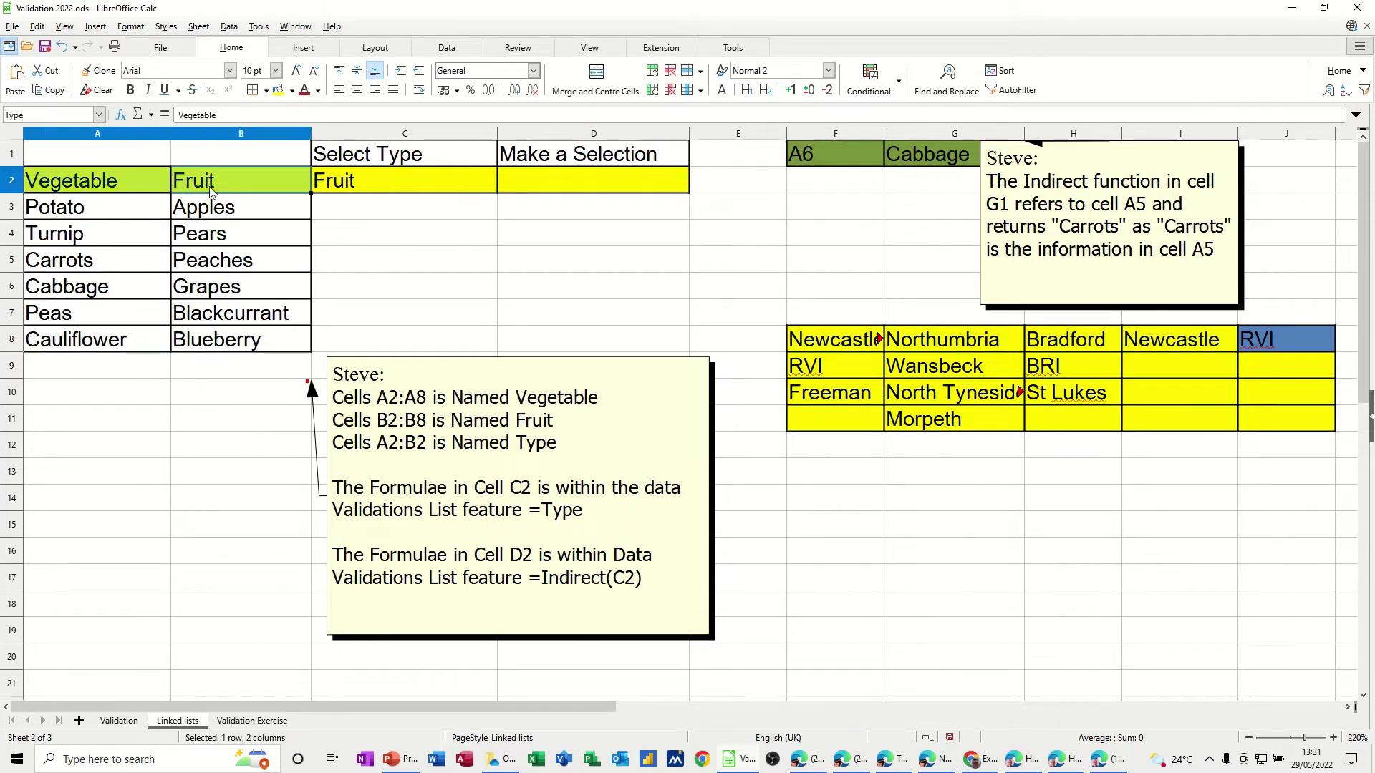
# - Examine the type choices offered in C2 and the dependent choices offered in D2
pyautogui.click(372, 179)
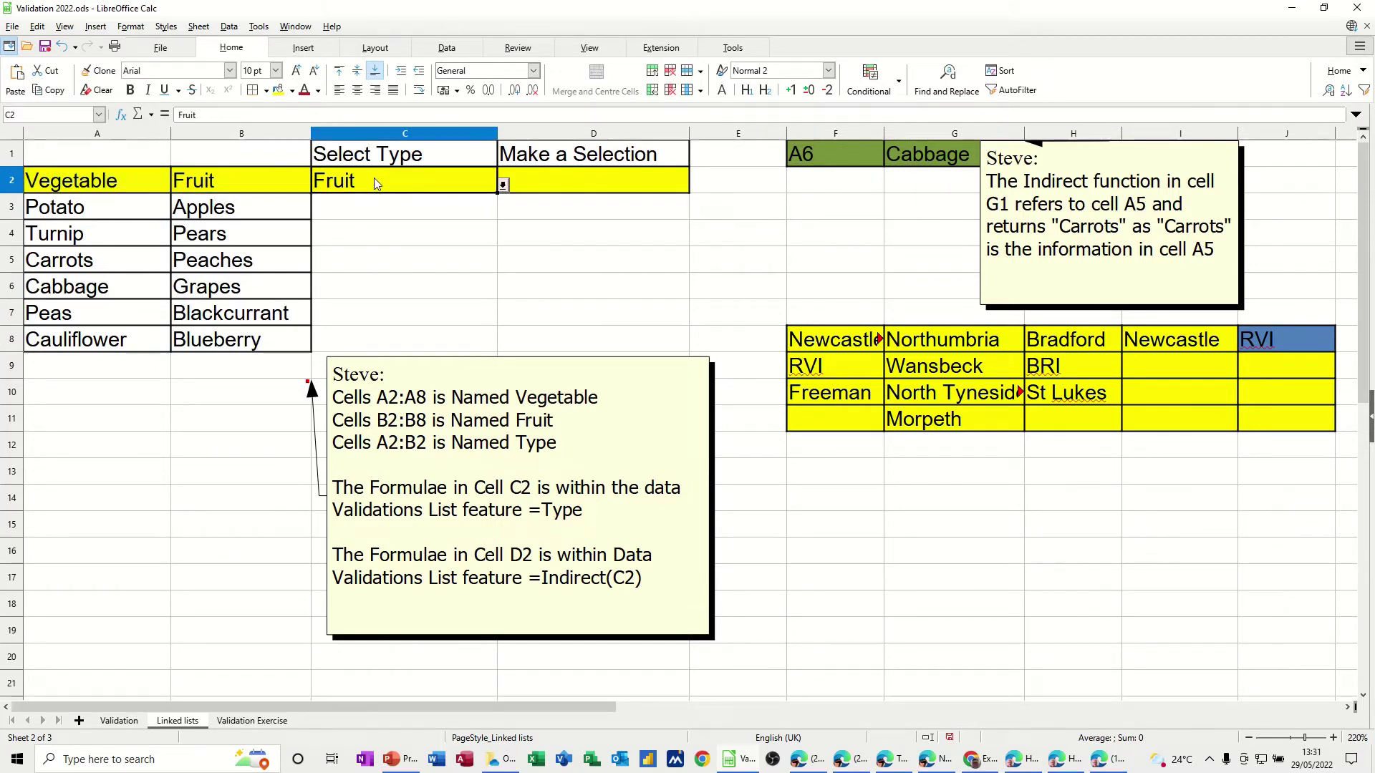
pyautogui.click(503, 186)
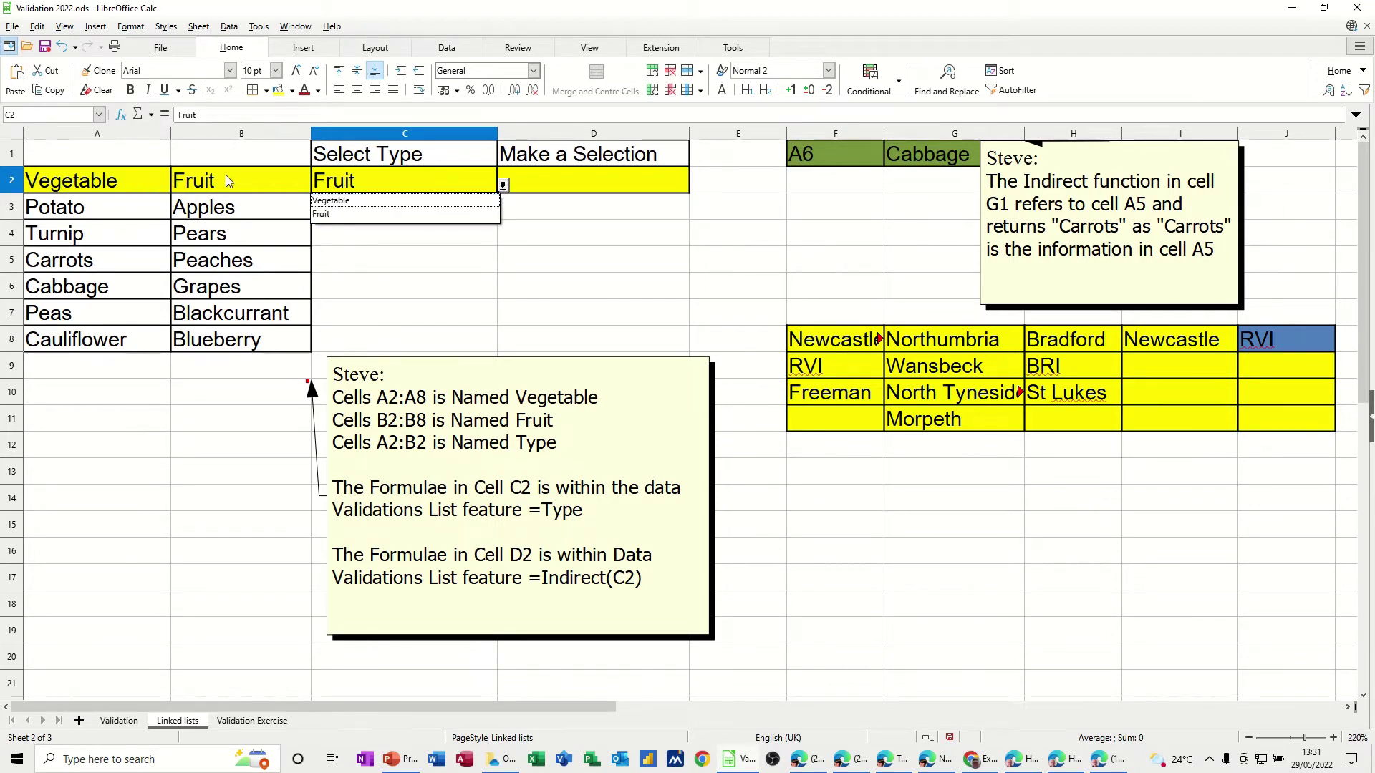
pyautogui.click(555, 190)
pyautogui.click(580, 188)
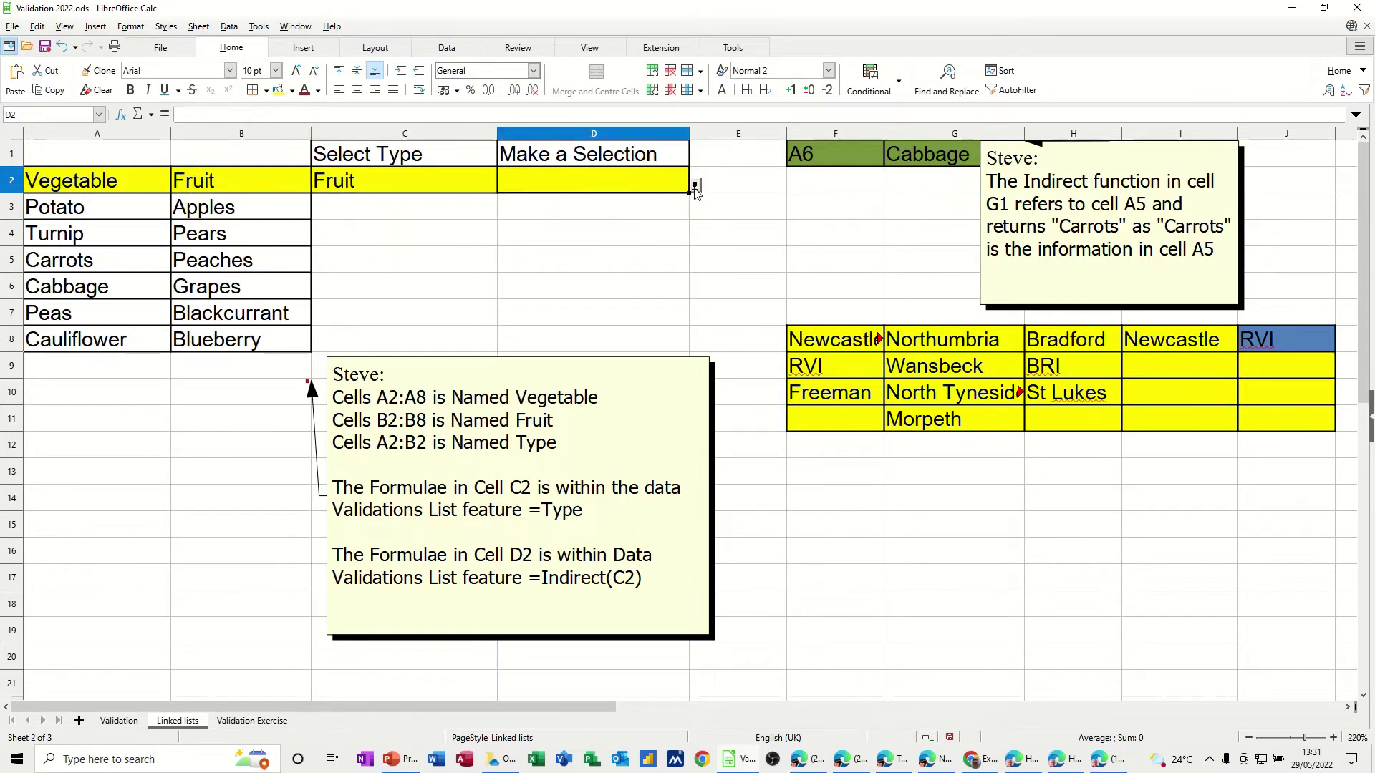
pyautogui.click(694, 186)
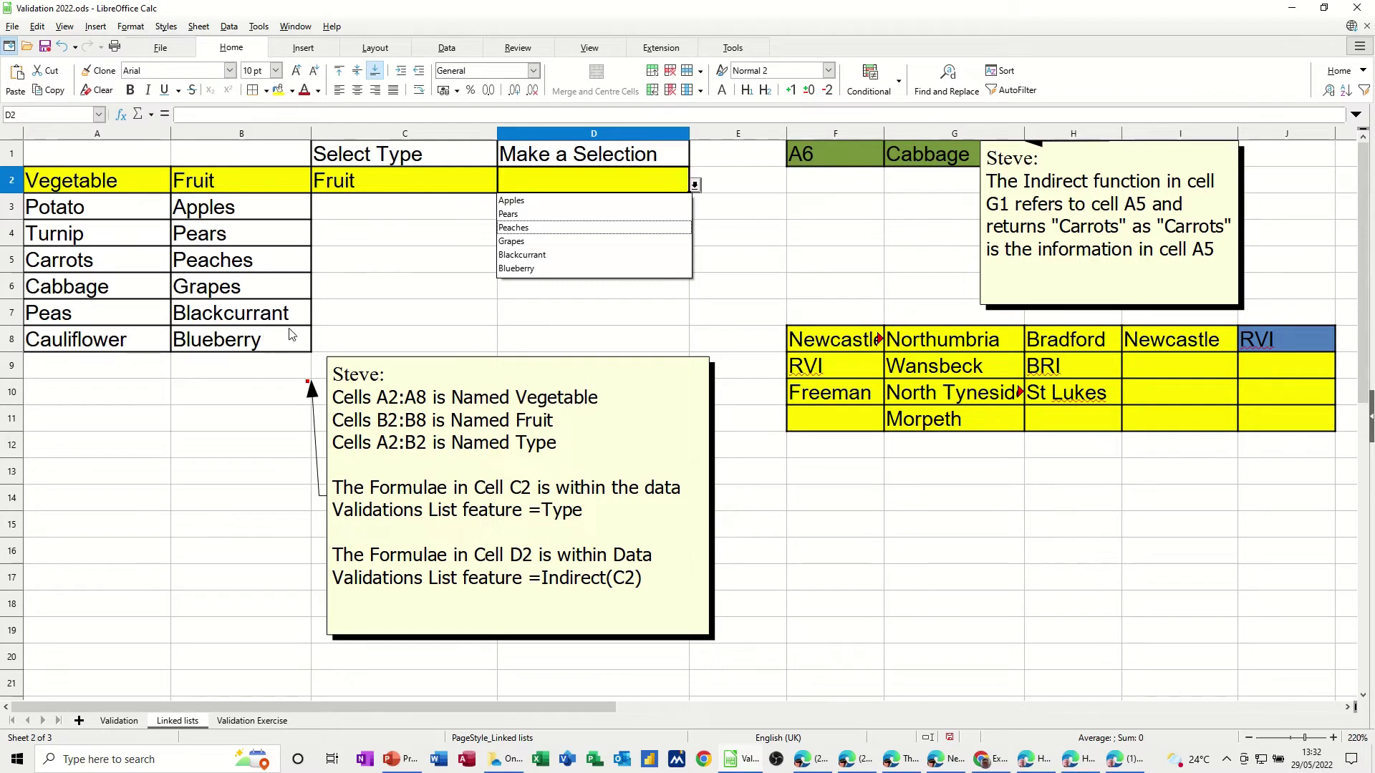
# - Choose Vegetable from the list in C2 and view the dependent choices offered in D2
pyautogui.click(433, 187)
pyautogui.click(368, 180)
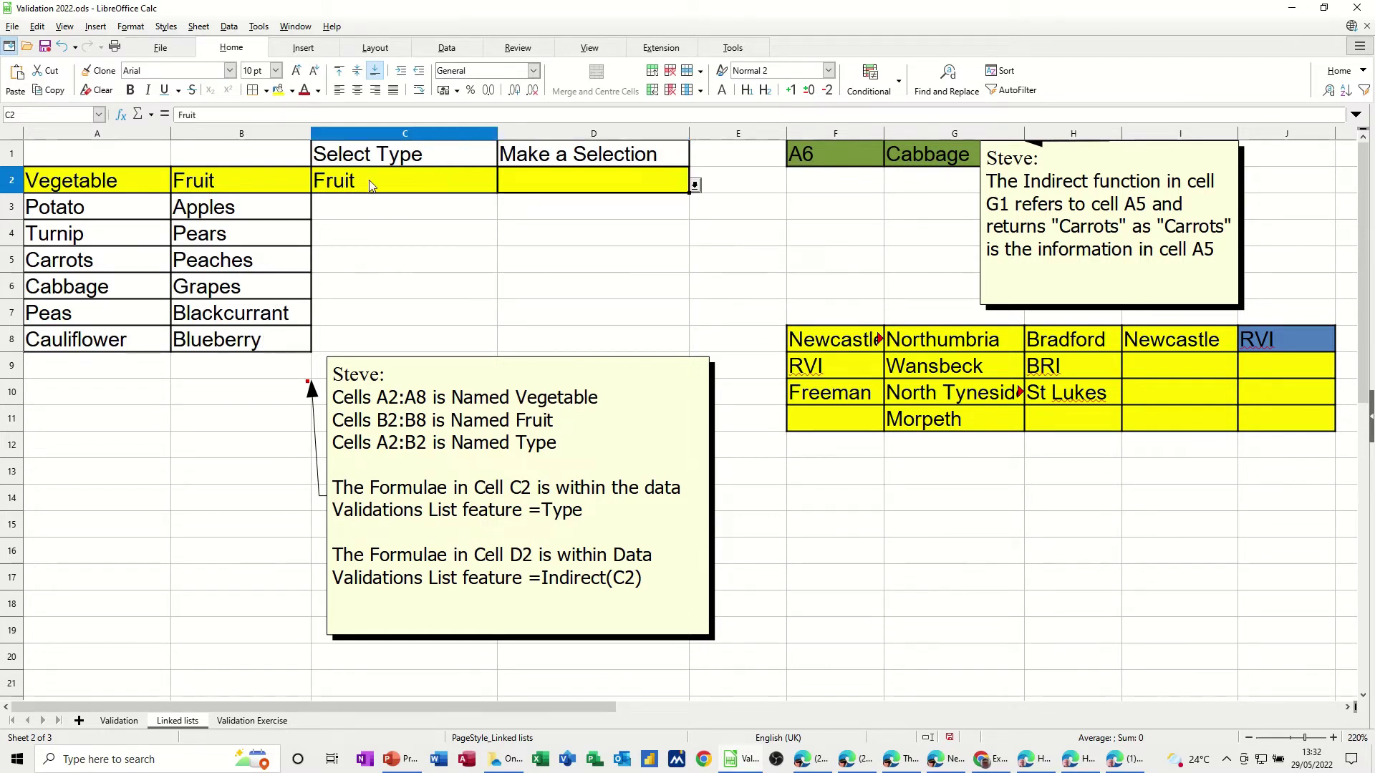
pyautogui.click(503, 186)
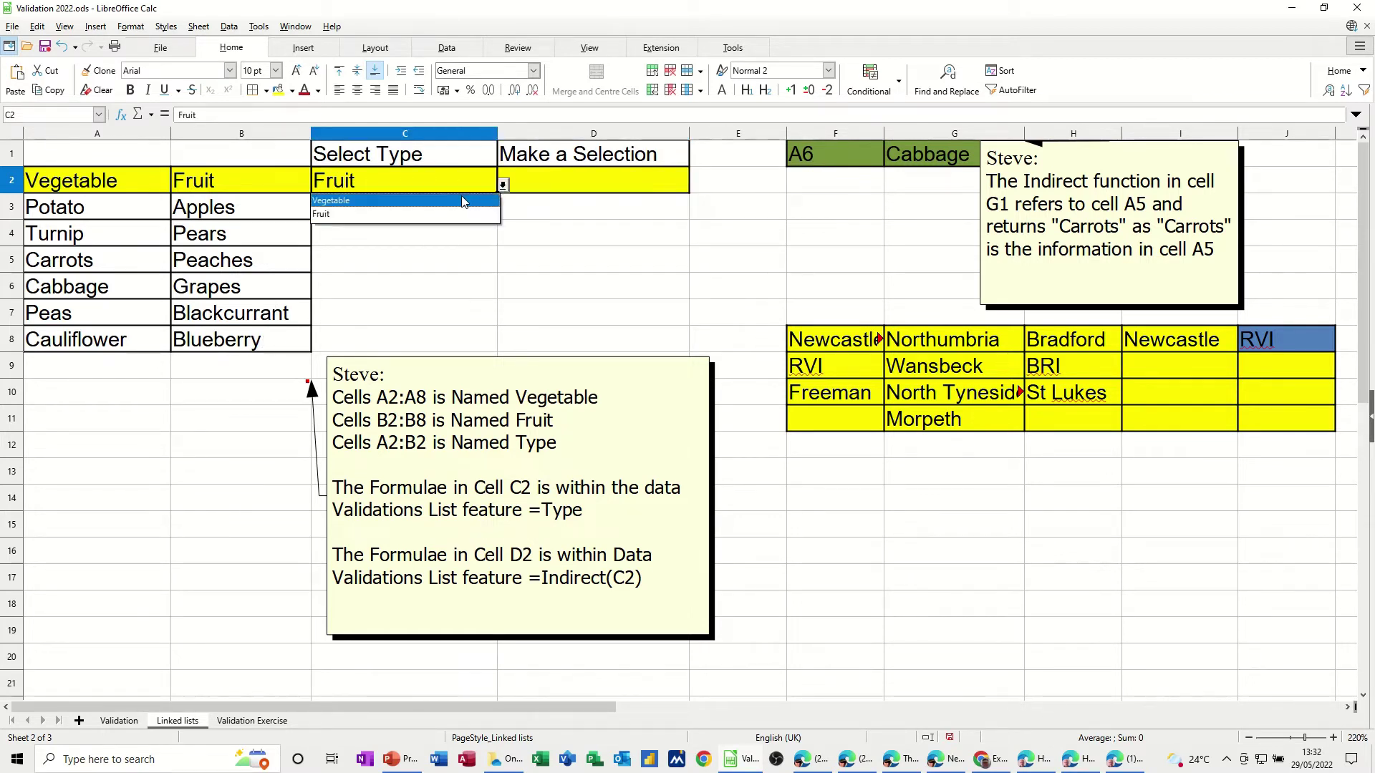
pyautogui.click(336, 200)
pyautogui.click(564, 176)
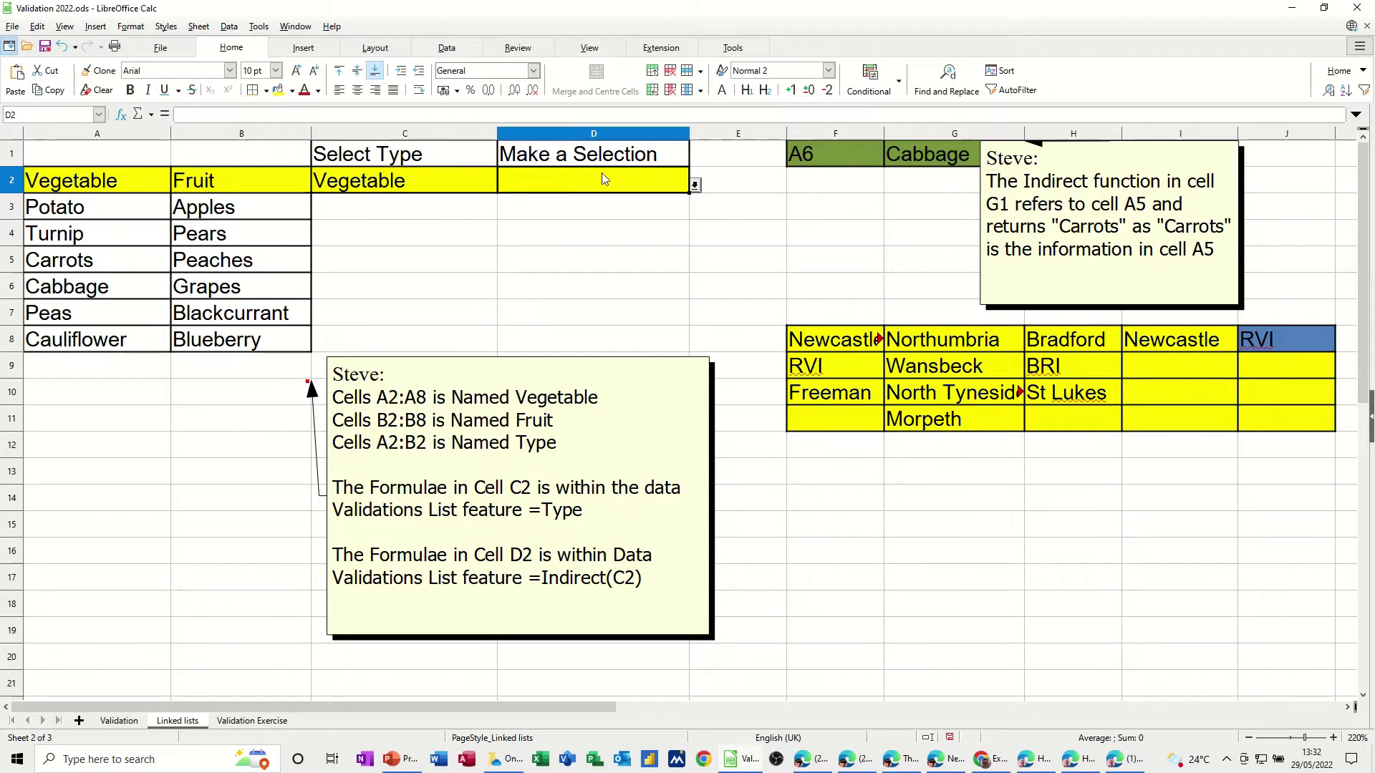
pyautogui.click(695, 186)
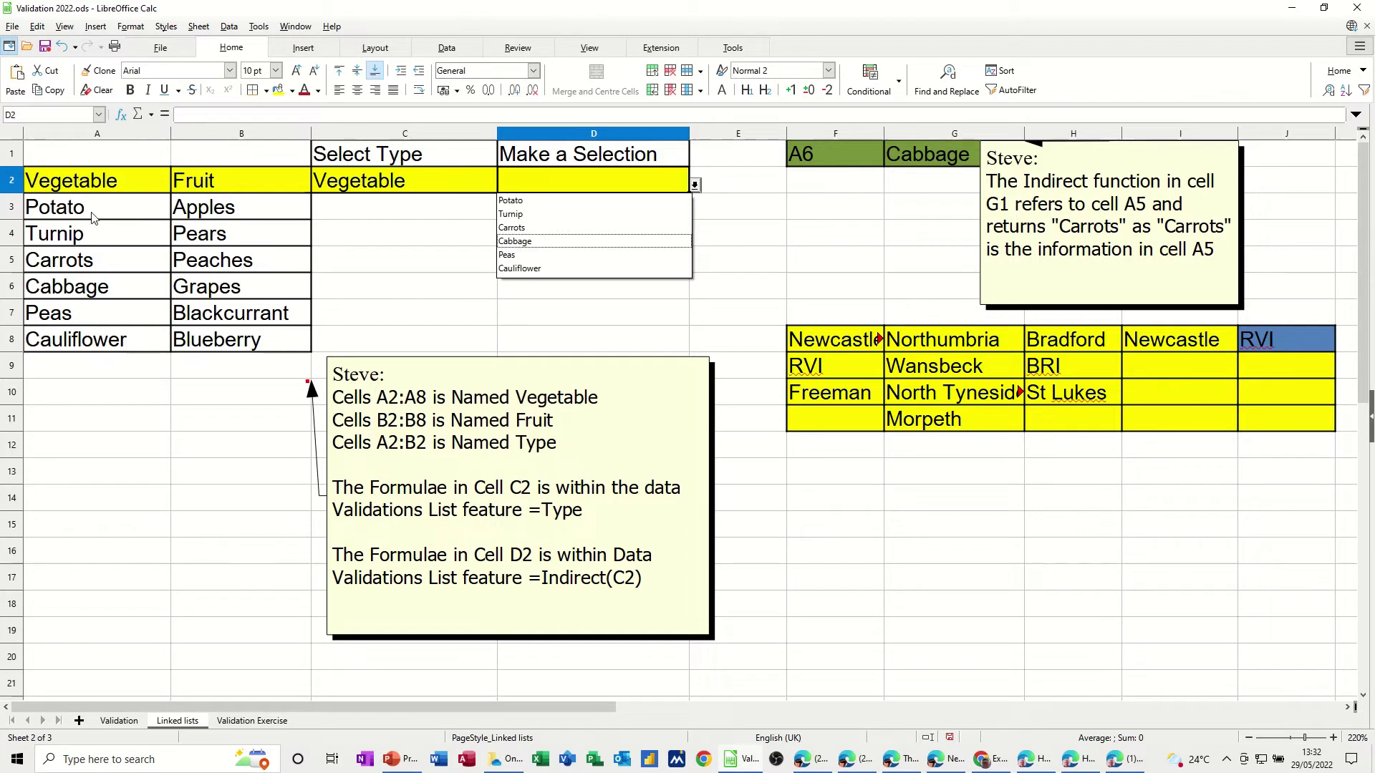
pyautogui.click(375, 184)
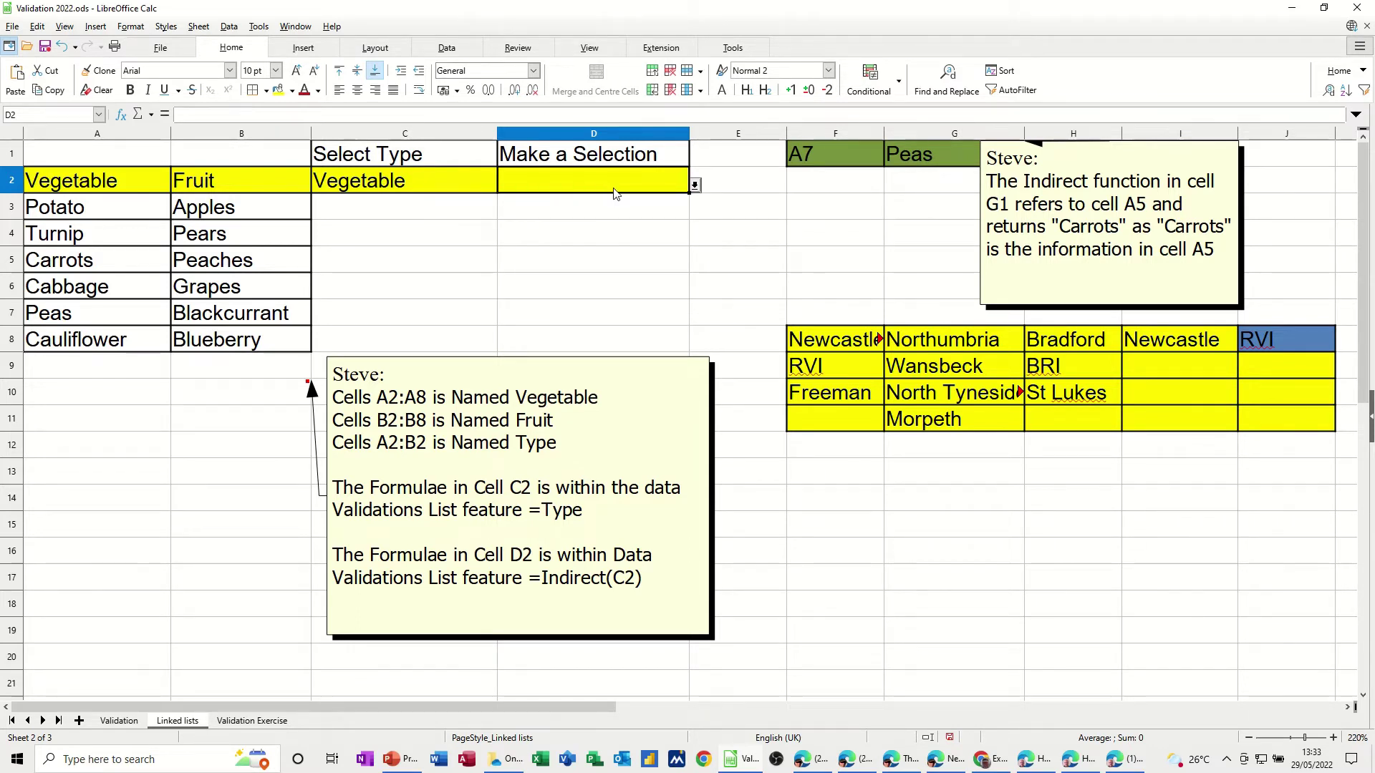
pyautogui.click(695, 186)
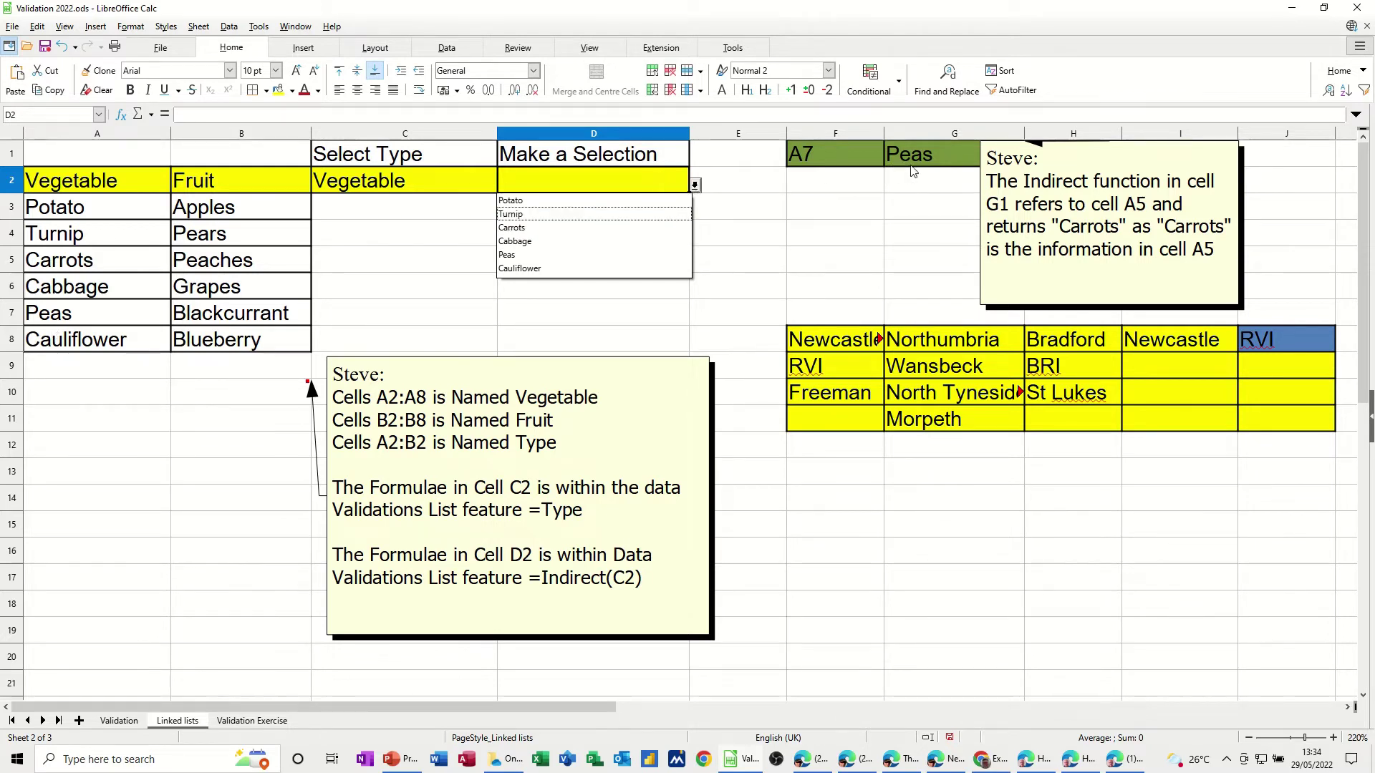
# - Check the cell reference held in F1 and the formula in G1 that uses it
pyautogui.click(845, 149)
pyautogui.click(845, 149)
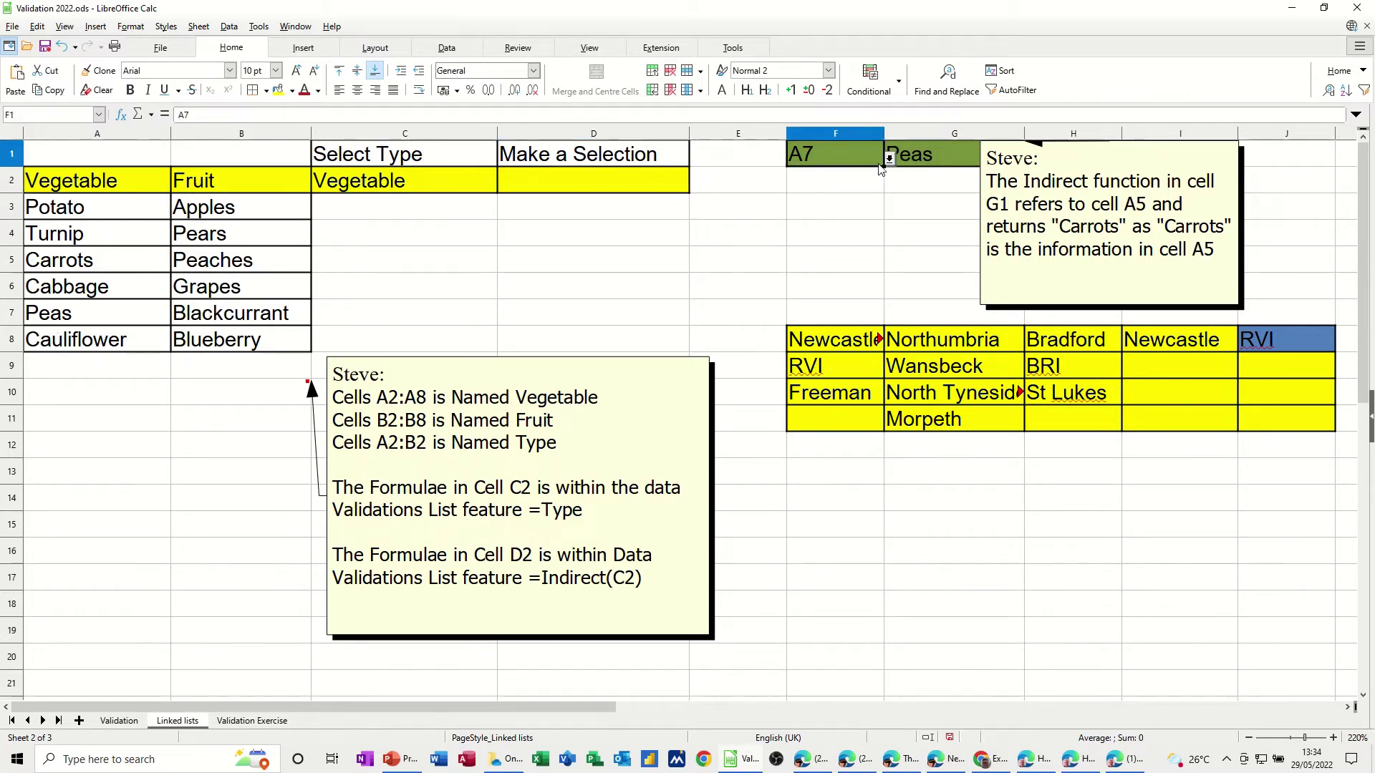
pyautogui.click(909, 164)
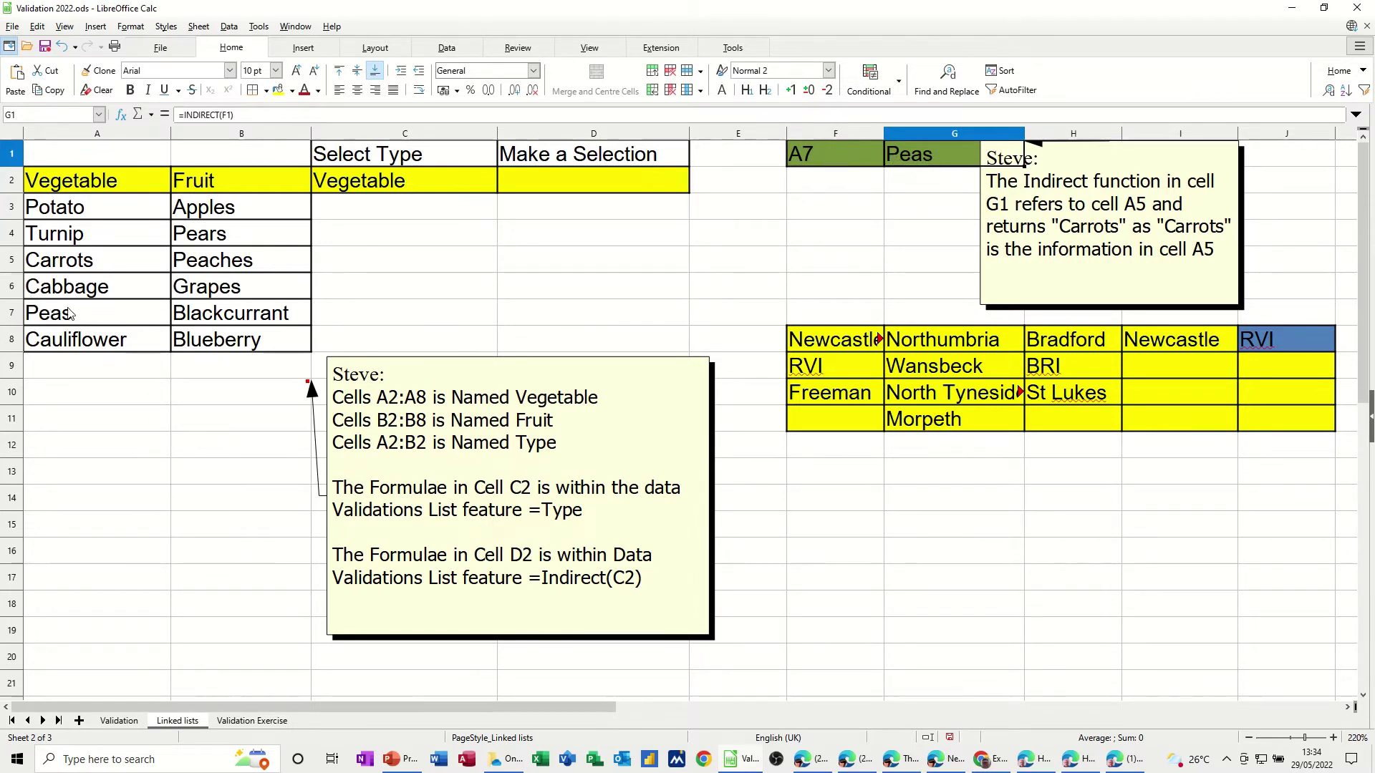
# - Choose A4 from the list in F1 and check the linked formula in G1
pyautogui.click(866, 159)
pyautogui.click(889, 160)
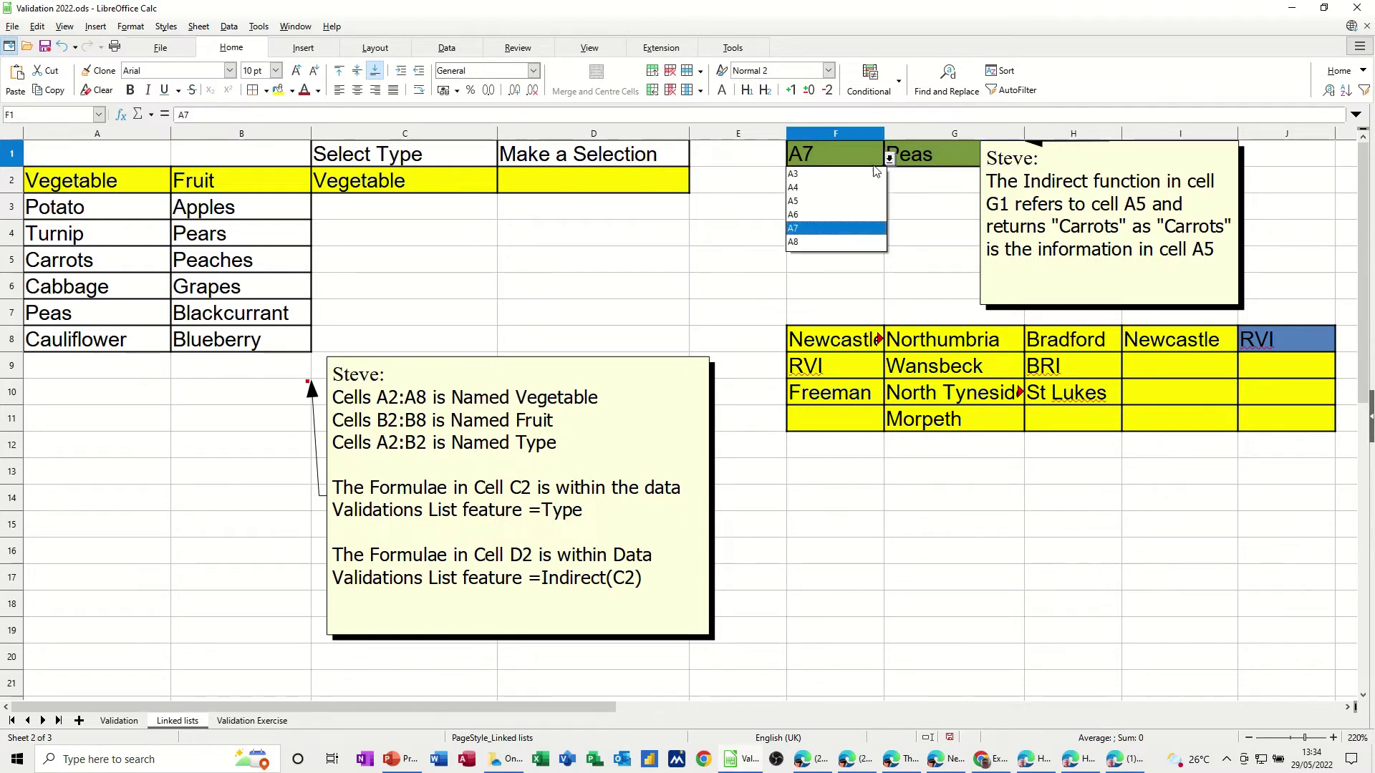
pyautogui.click(847, 190)
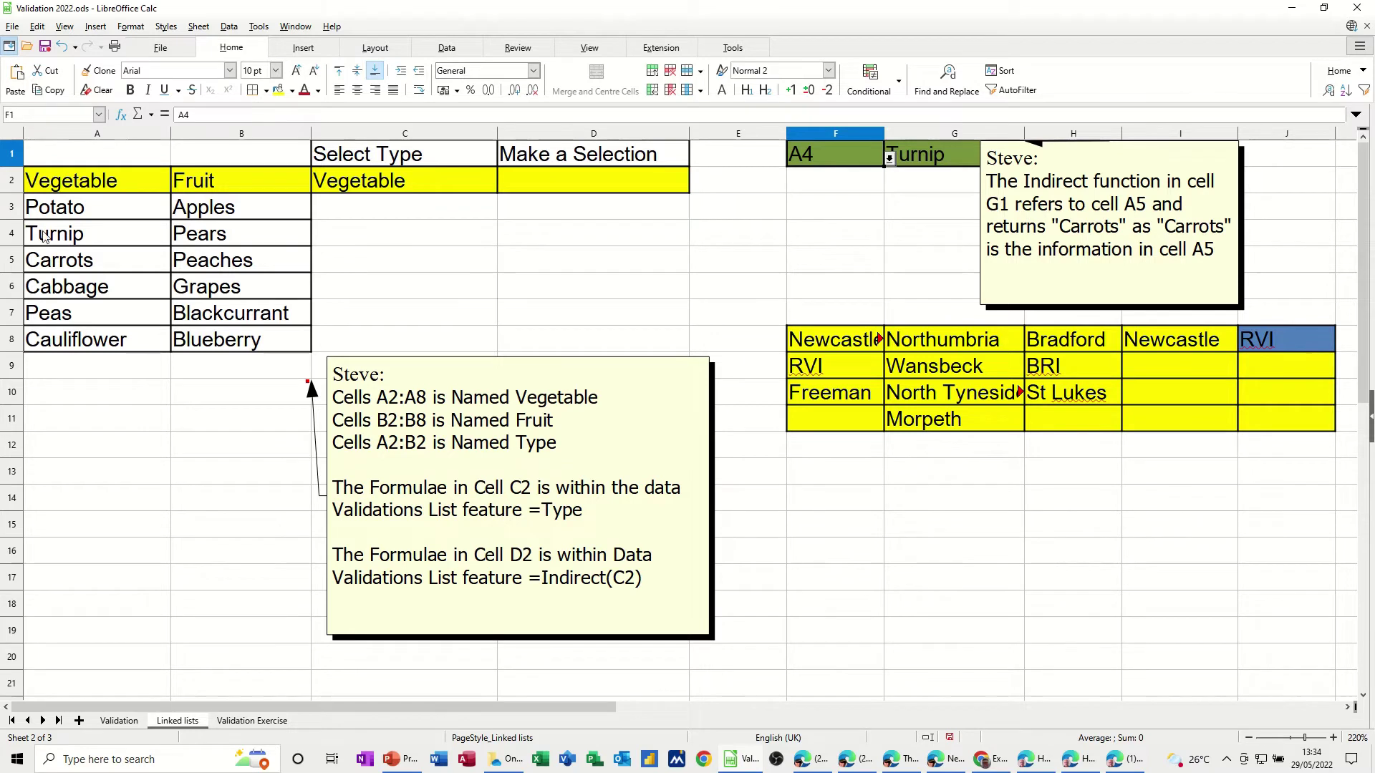
pyautogui.click(929, 159)
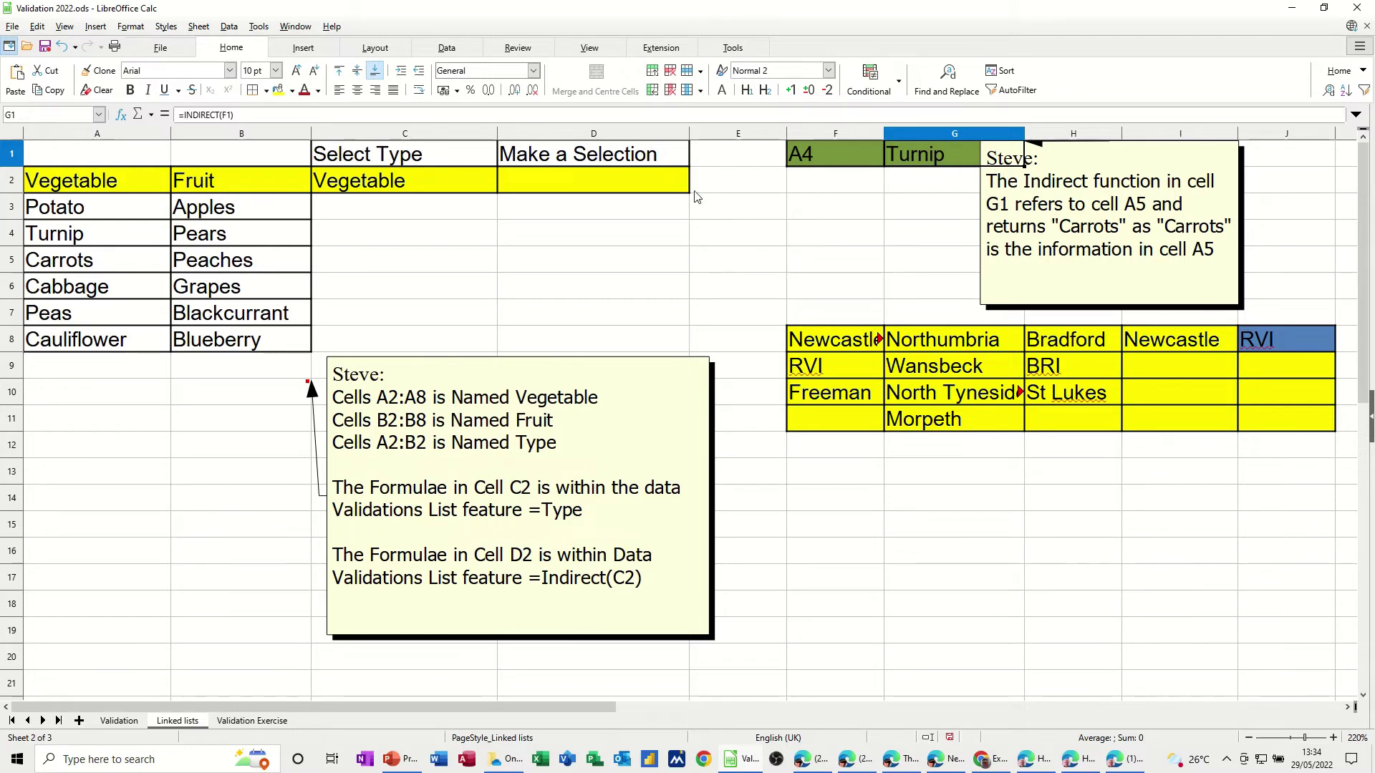
# - Change the cell reference in F1 to A8 using its validation list
pyautogui.click(813, 161)
pyautogui.click(890, 161)
pyautogui.click(834, 249)
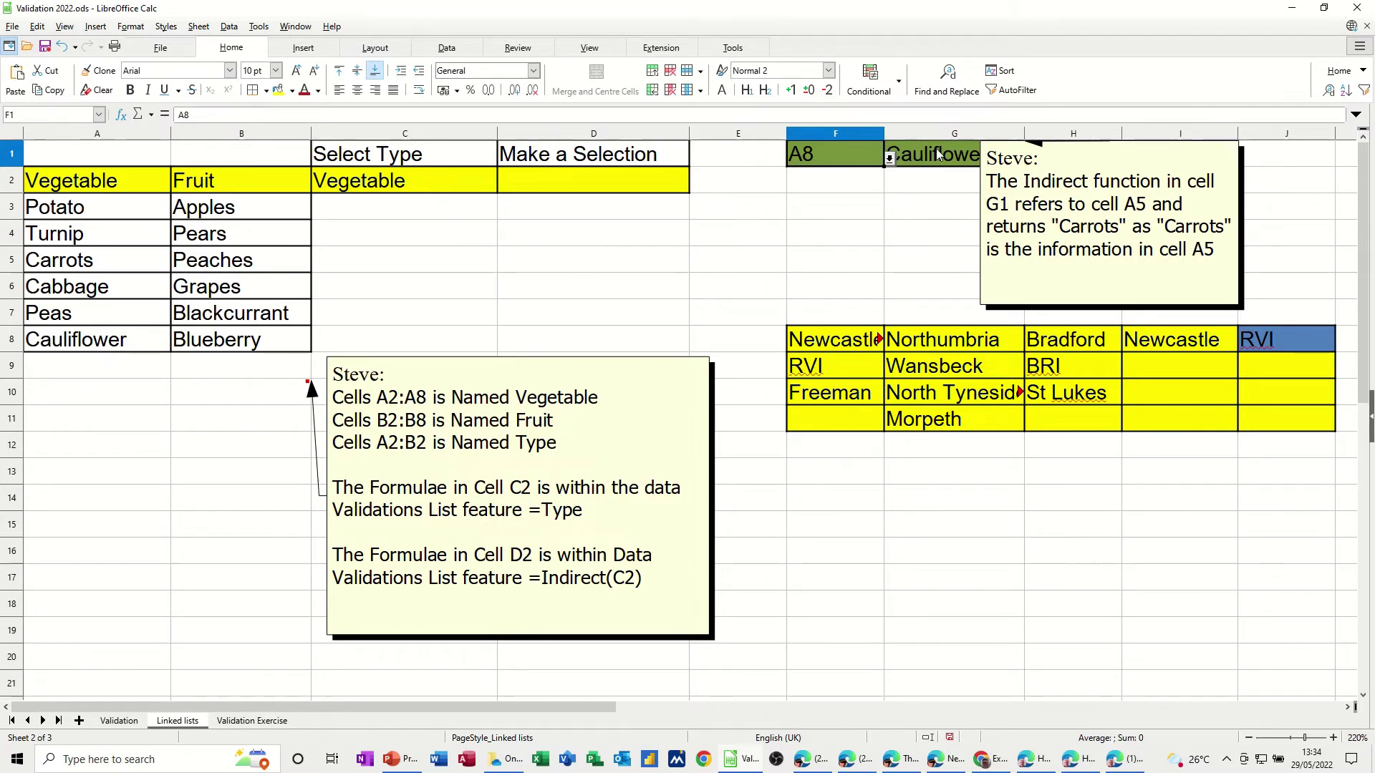
# - Set the type in C2 to Fruit and open the dependent list in D2
pyautogui.click(582, 186)
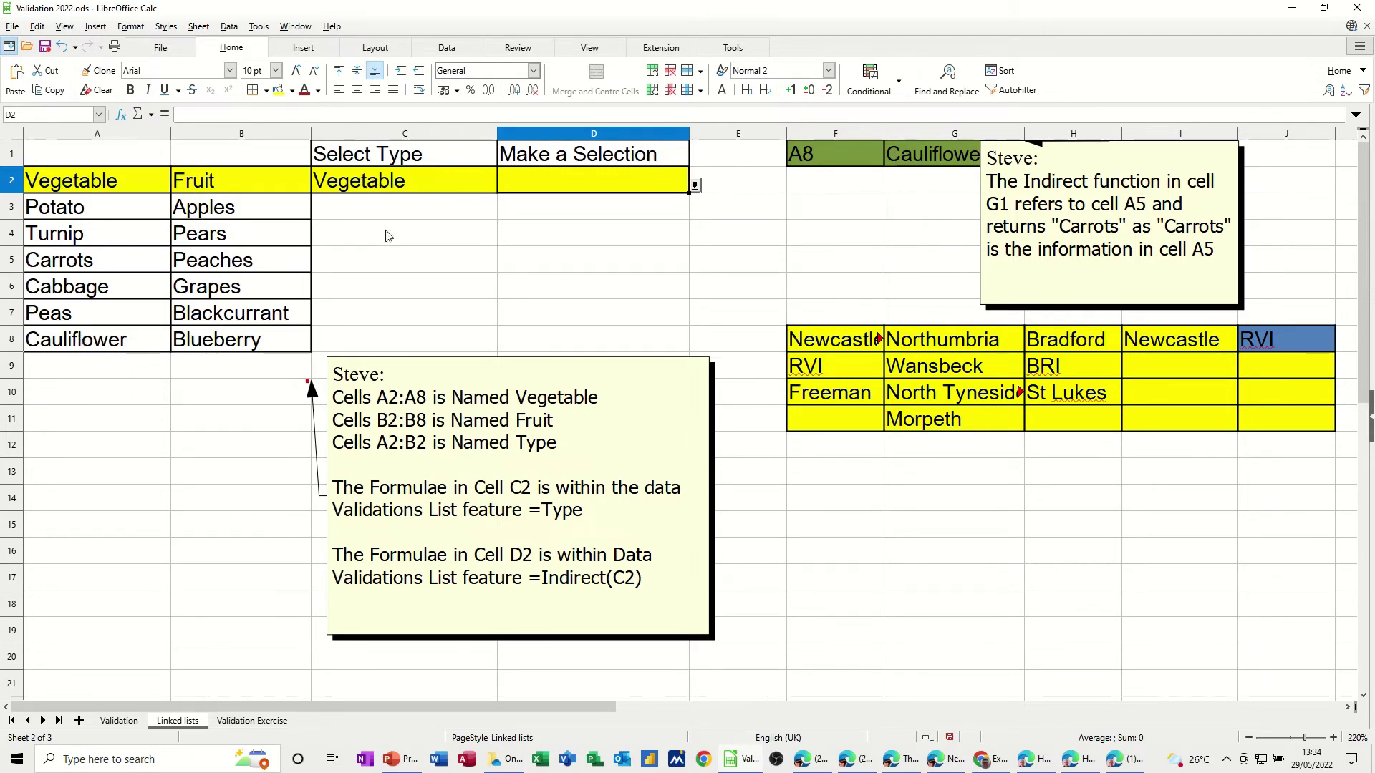
pyautogui.click(433, 184)
pyautogui.click(504, 186)
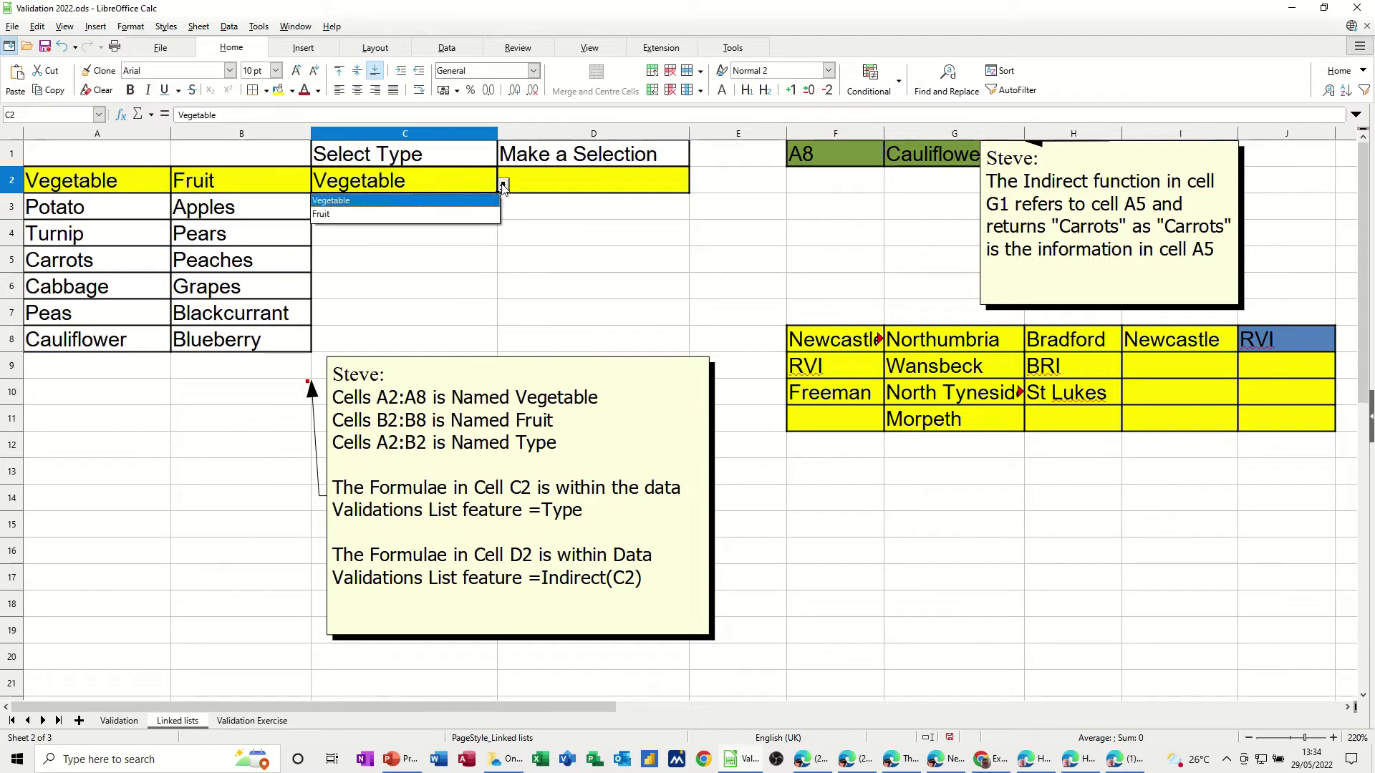
pyautogui.click(404, 216)
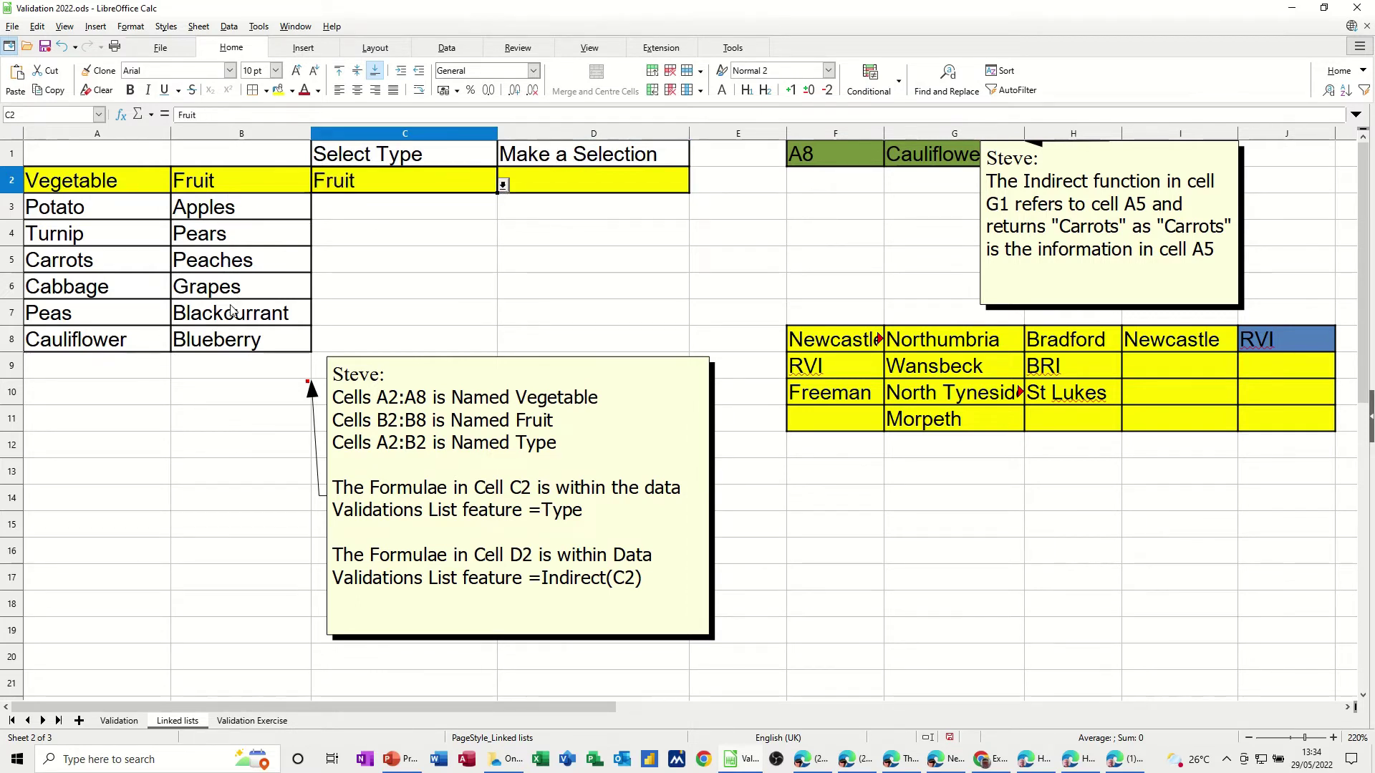
pyautogui.click(584, 186)
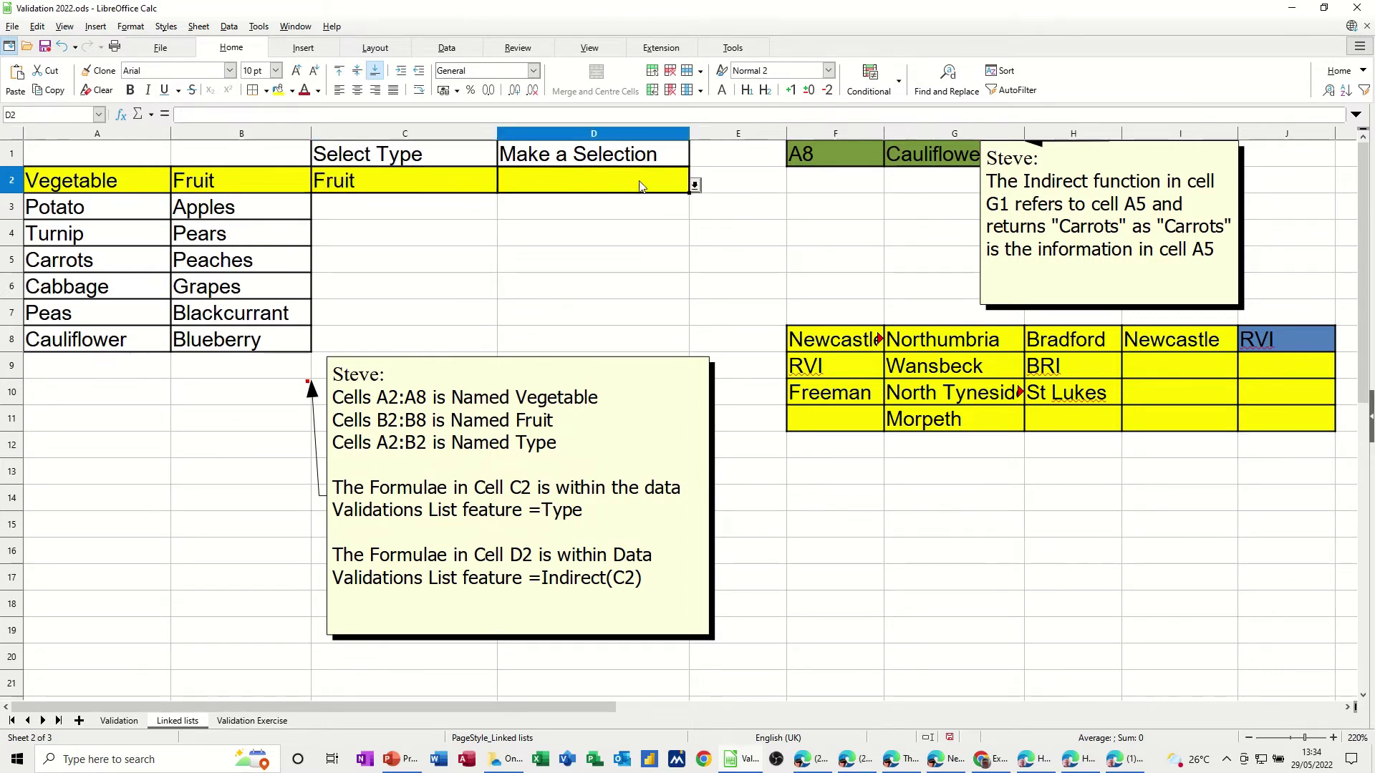
pyautogui.click(694, 185)
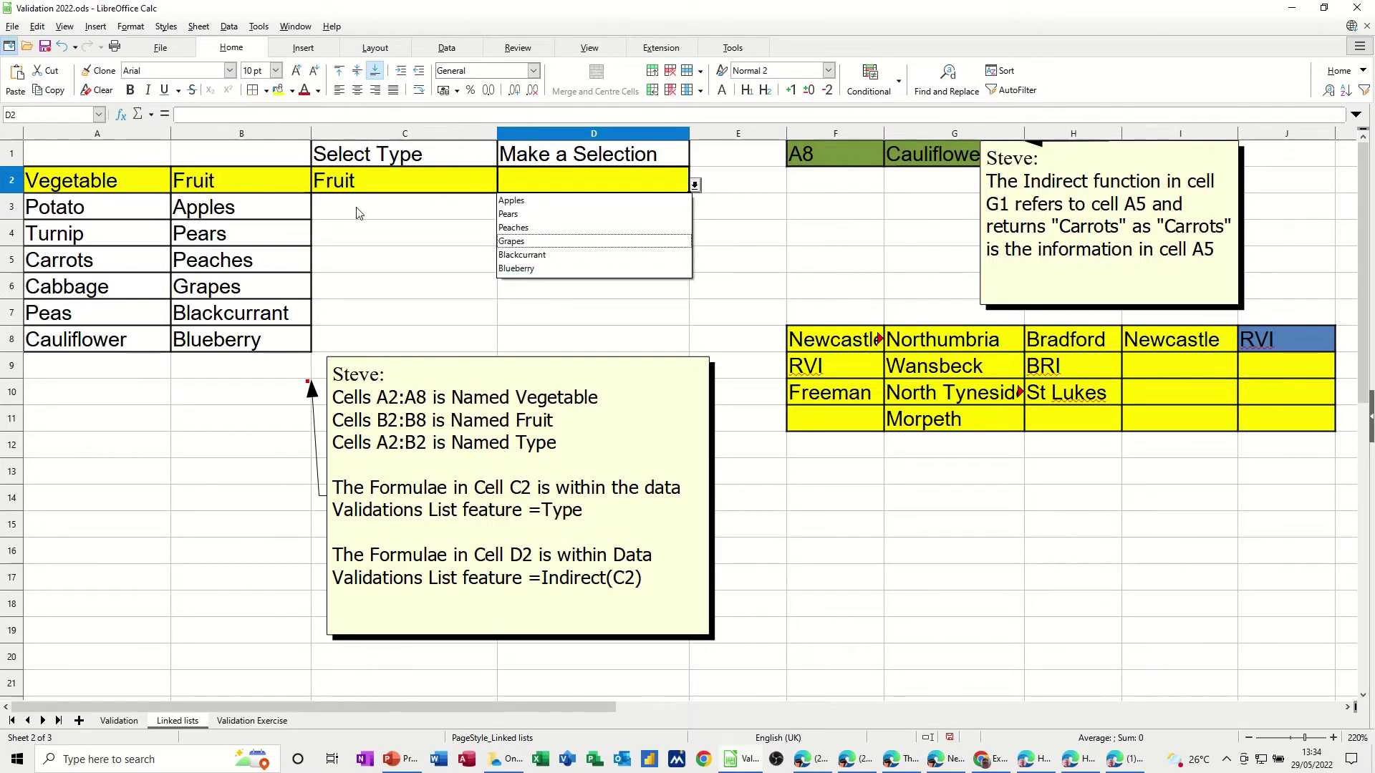
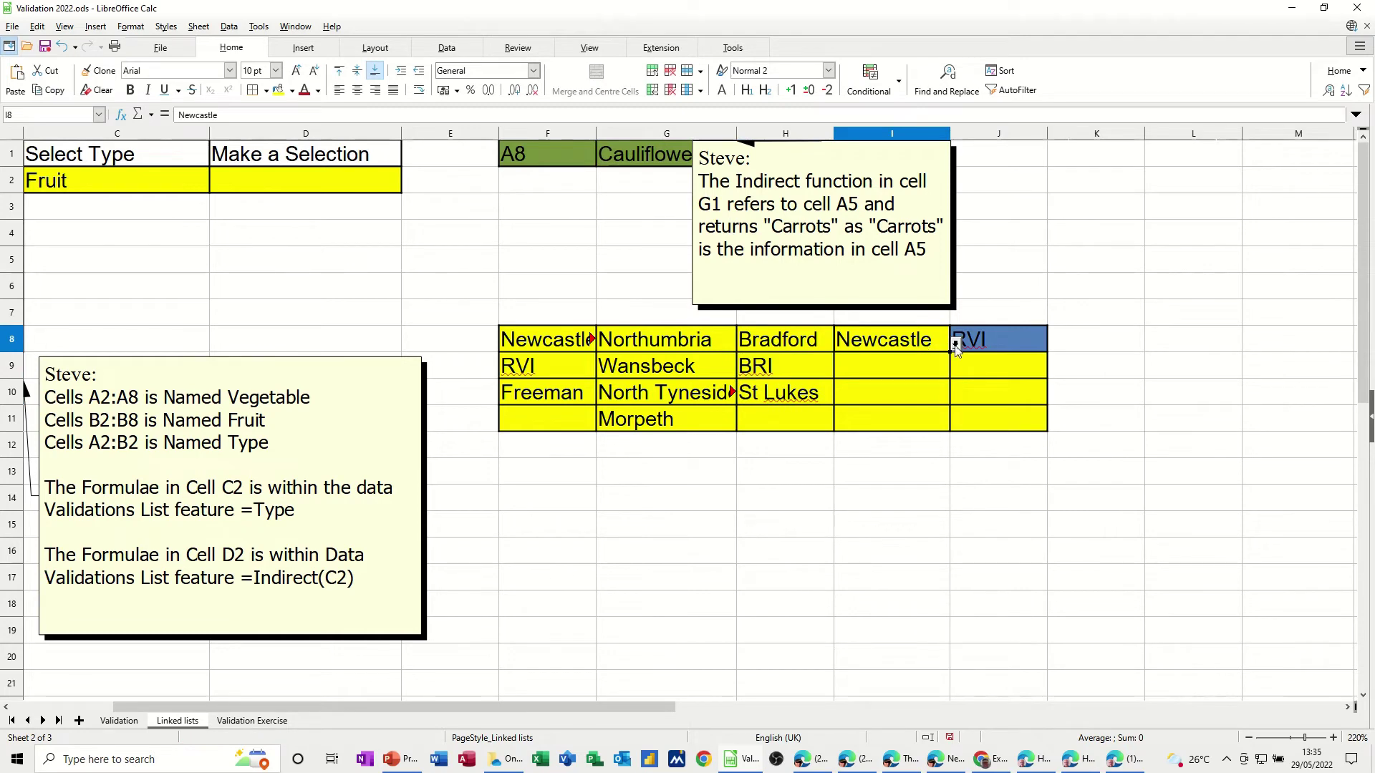
# - Choose Northumbria from the list in I8 and view the dependent choices offered in J8
pyautogui.click(957, 345)
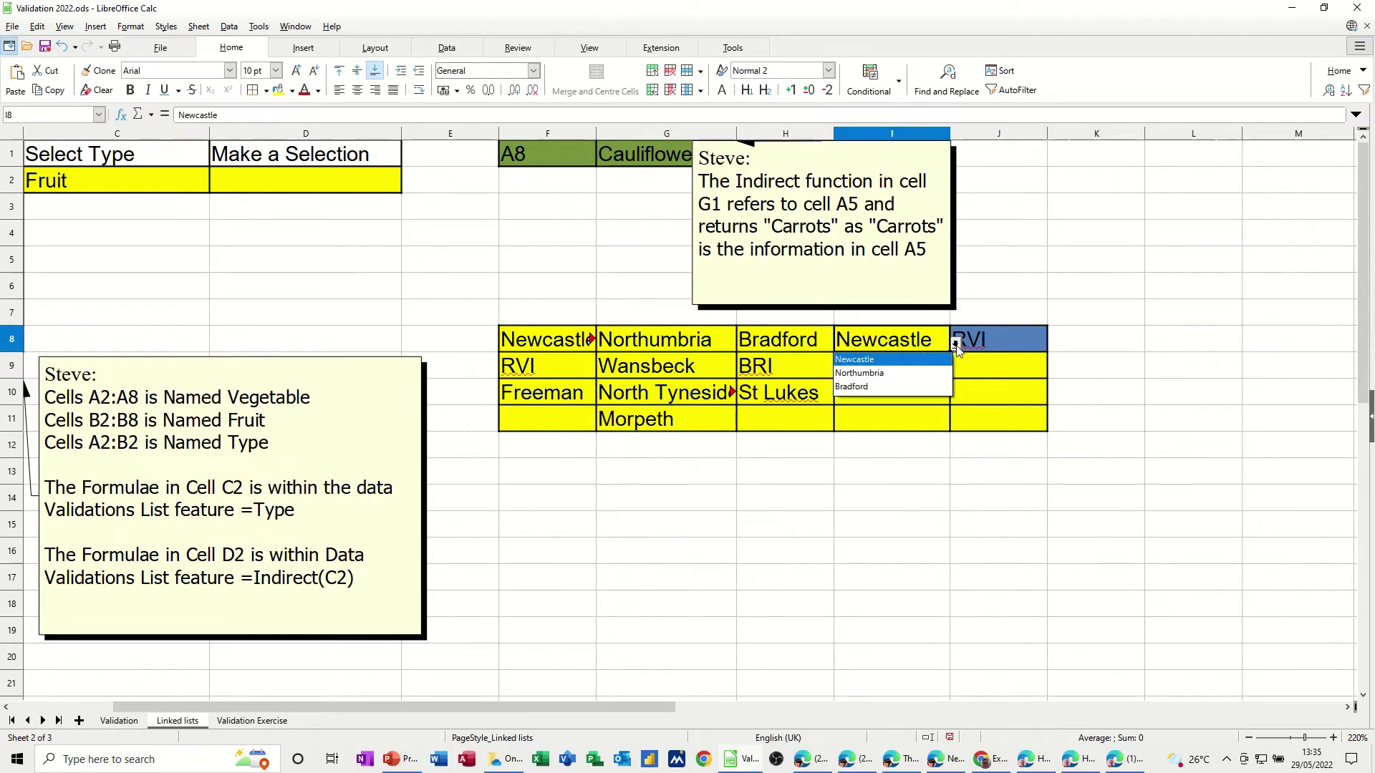
pyautogui.click(898, 375)
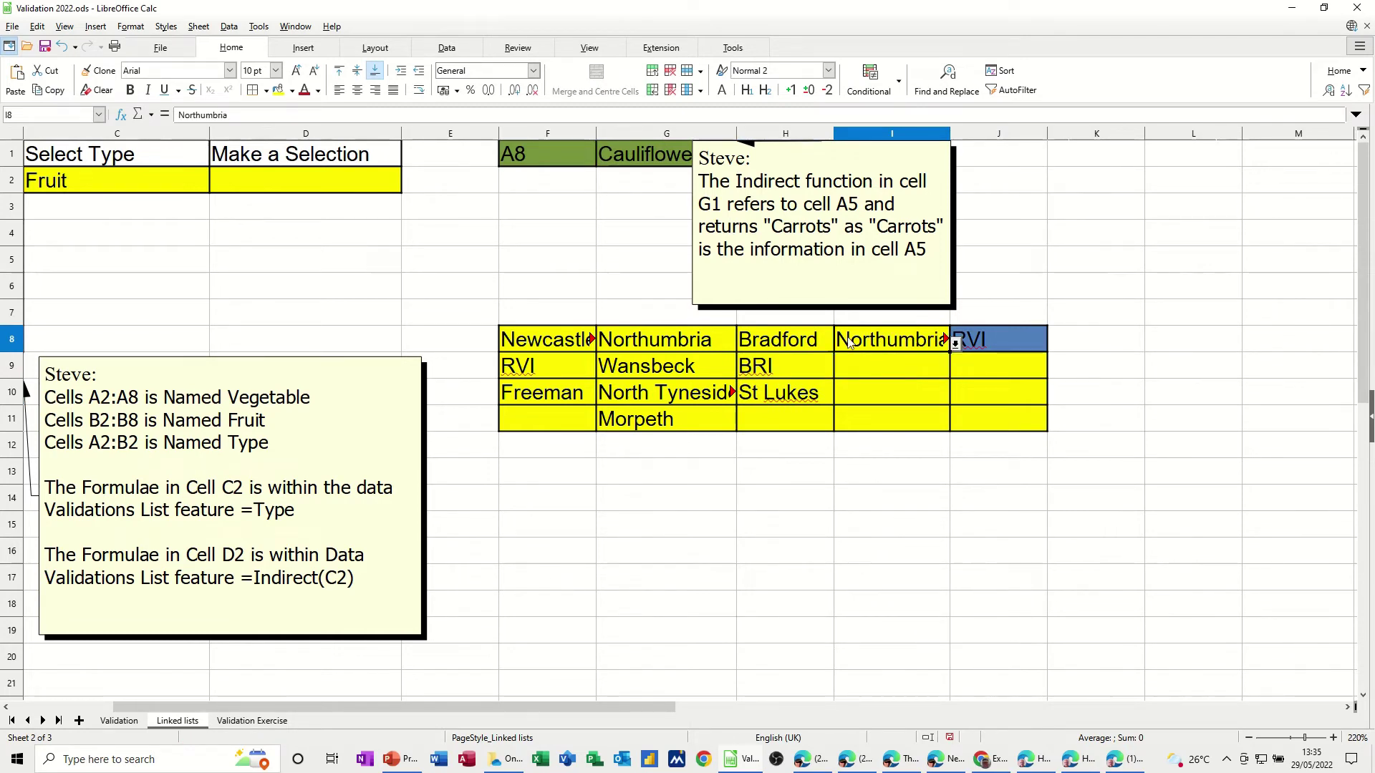
pyautogui.click(1008, 342)
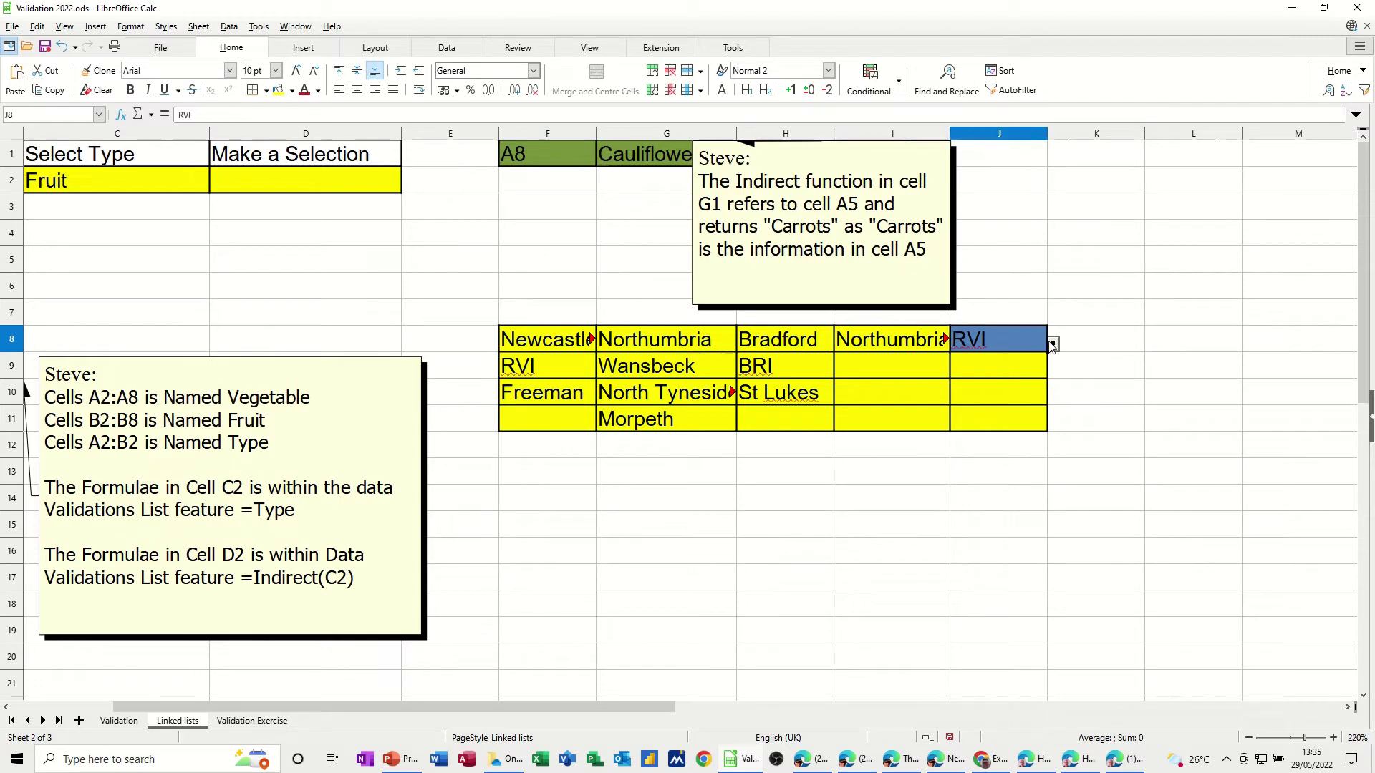
pyautogui.click(1052, 344)
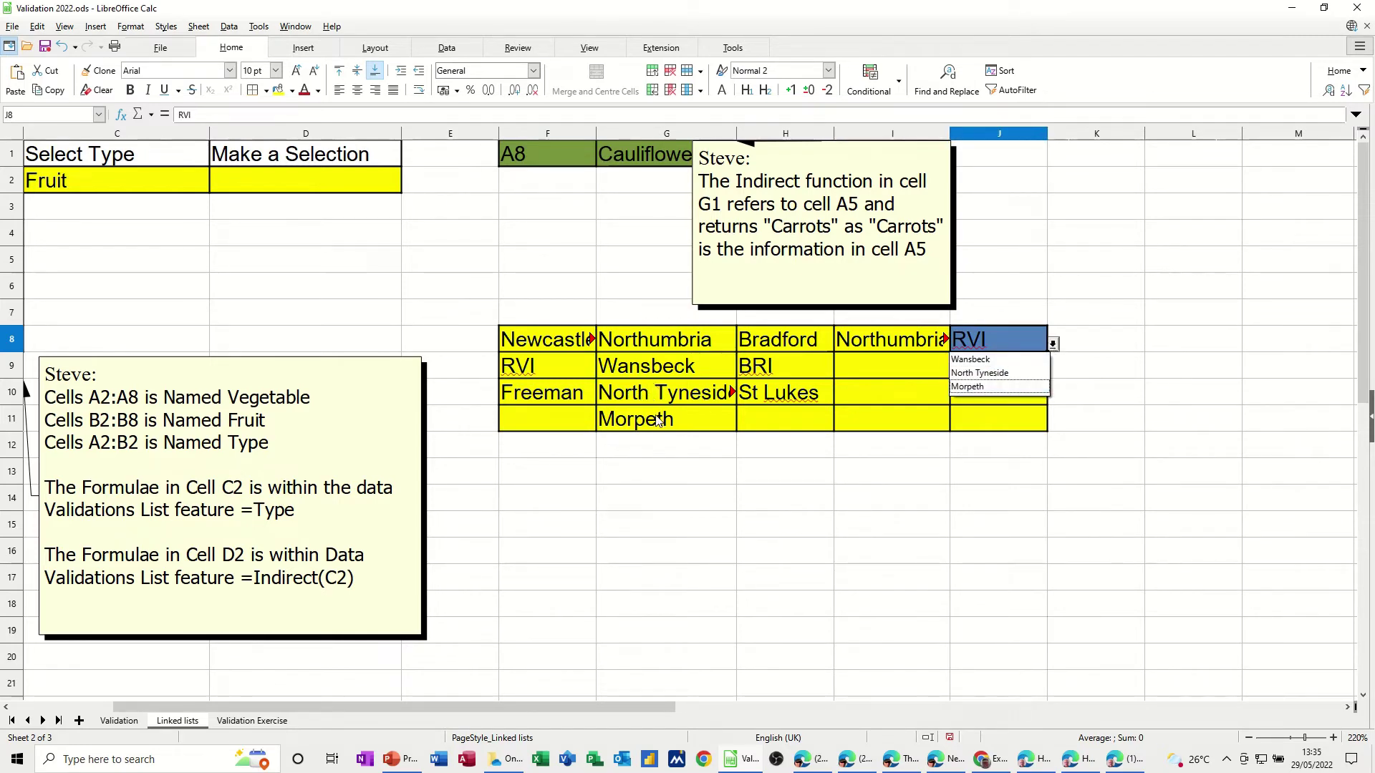
pyautogui.click(991, 338)
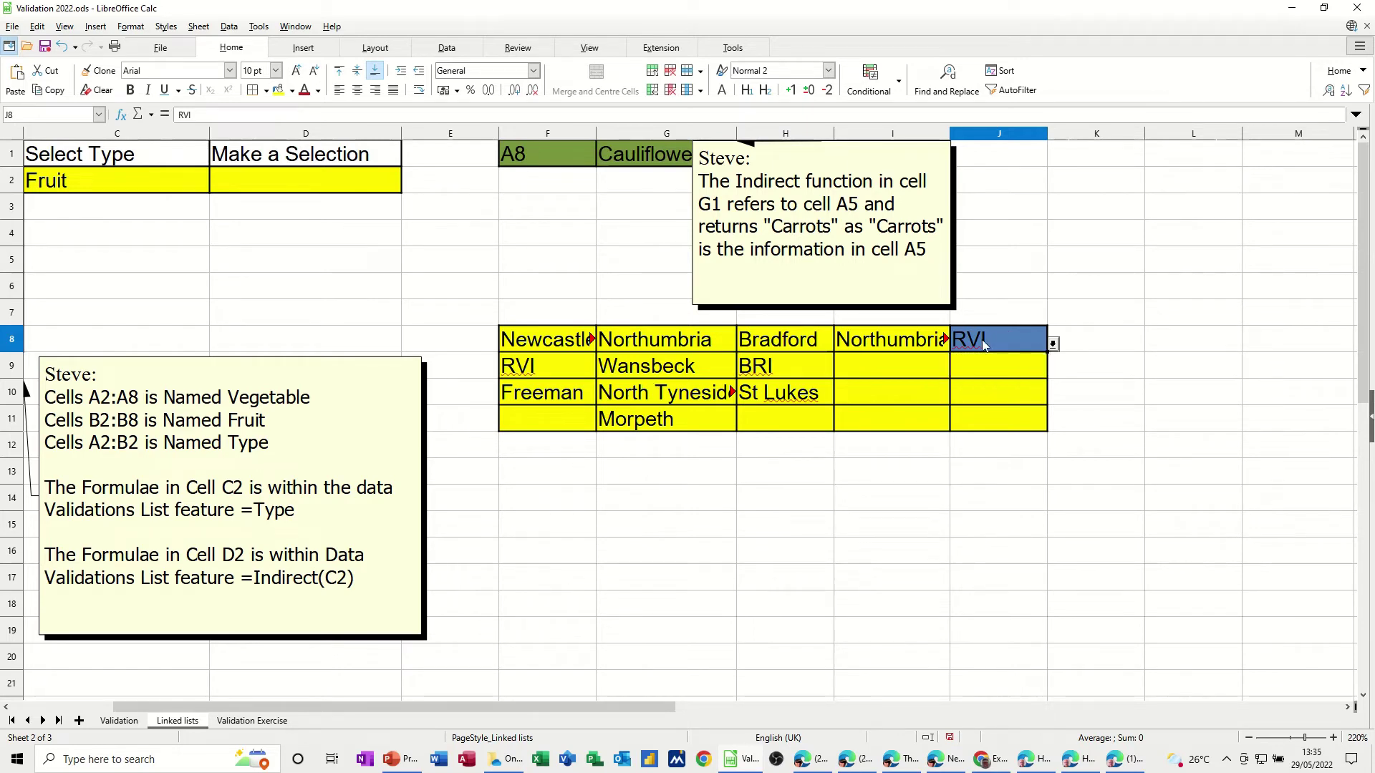
# - Inspect the validity criteria of J8 without changing them
pyautogui.click(447, 48)
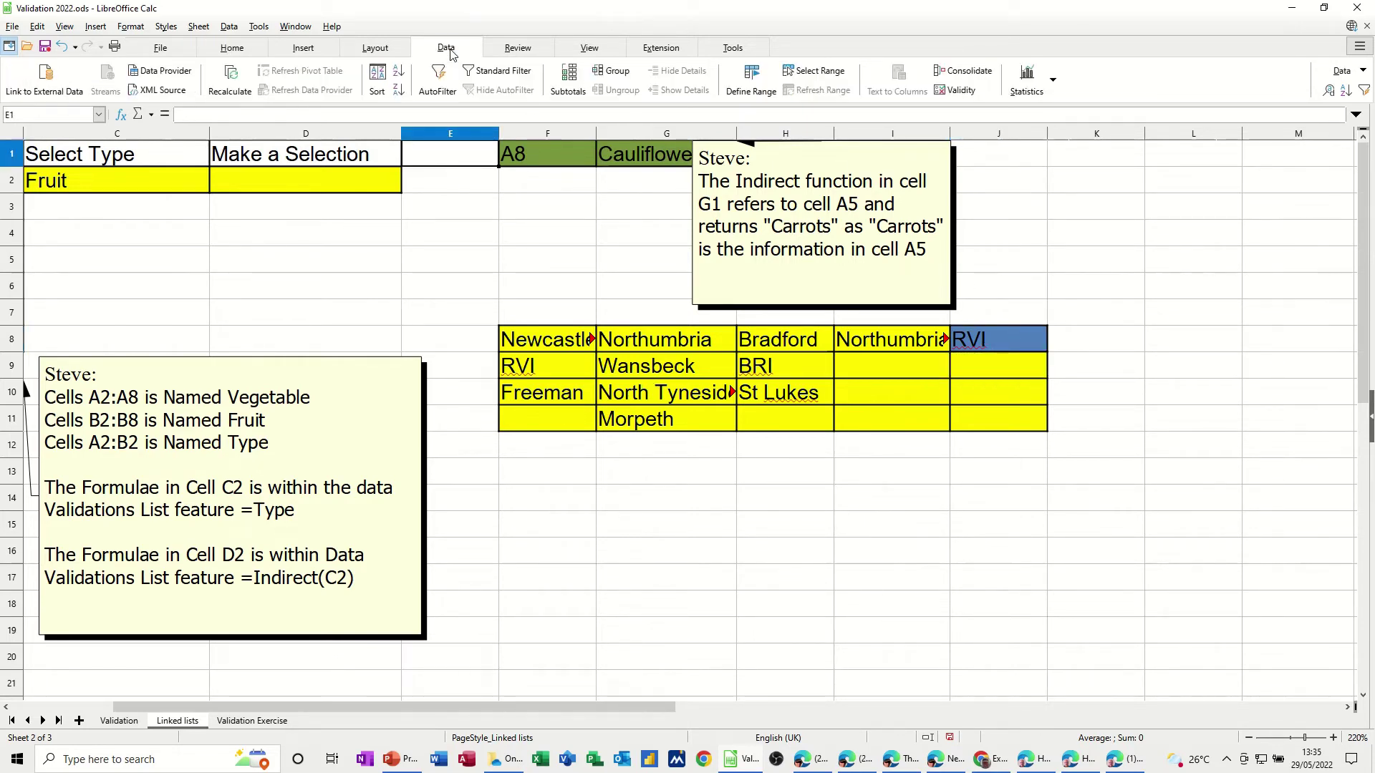
pyautogui.click(960, 98)
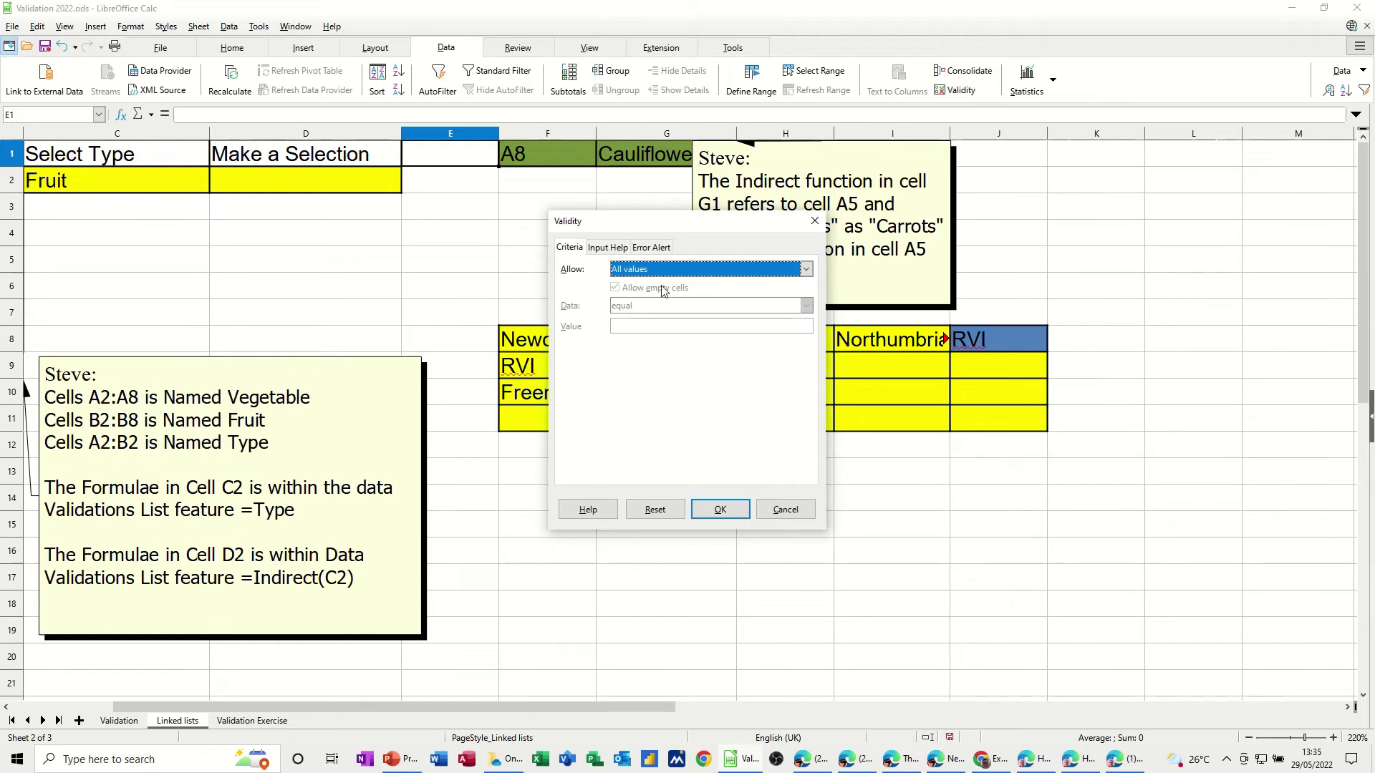
pyautogui.click(786, 510)
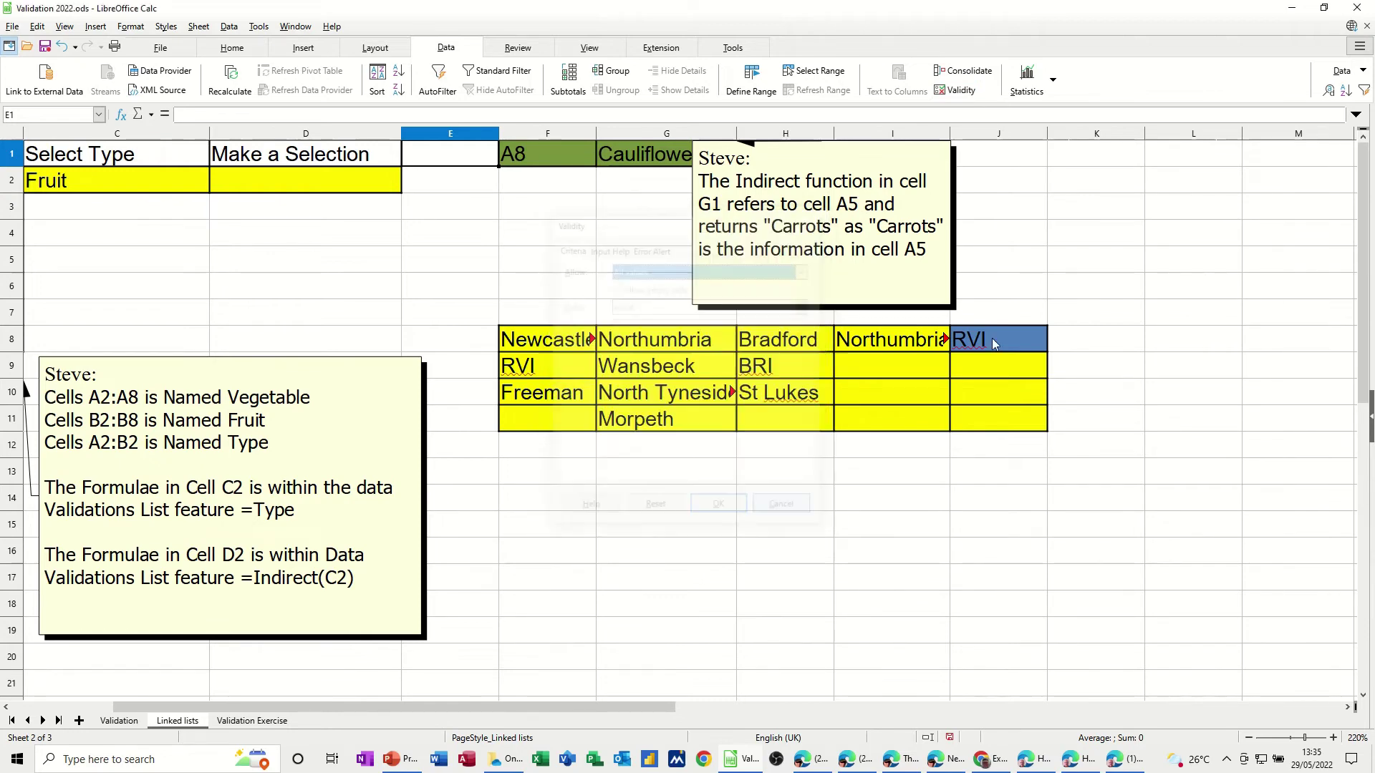
pyautogui.click(988, 341)
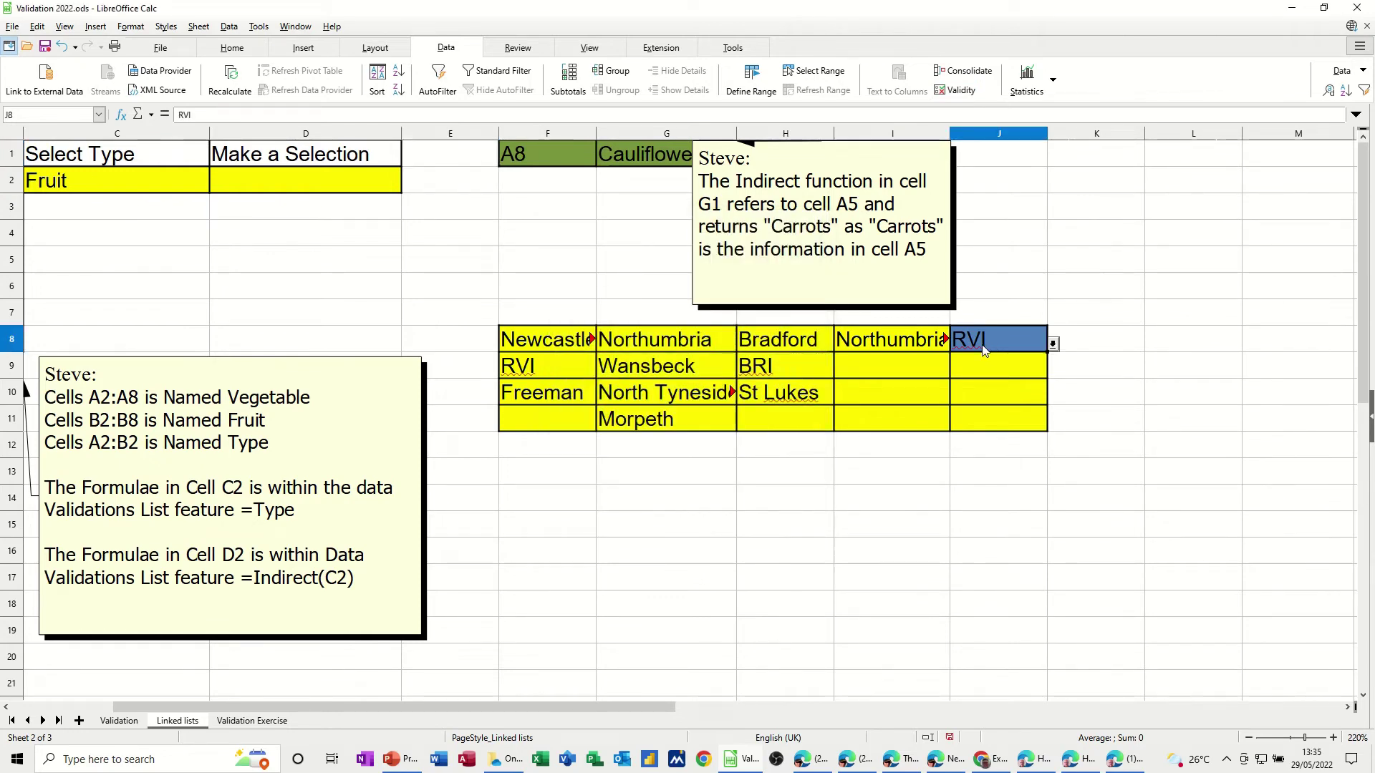
pyautogui.click(958, 90)
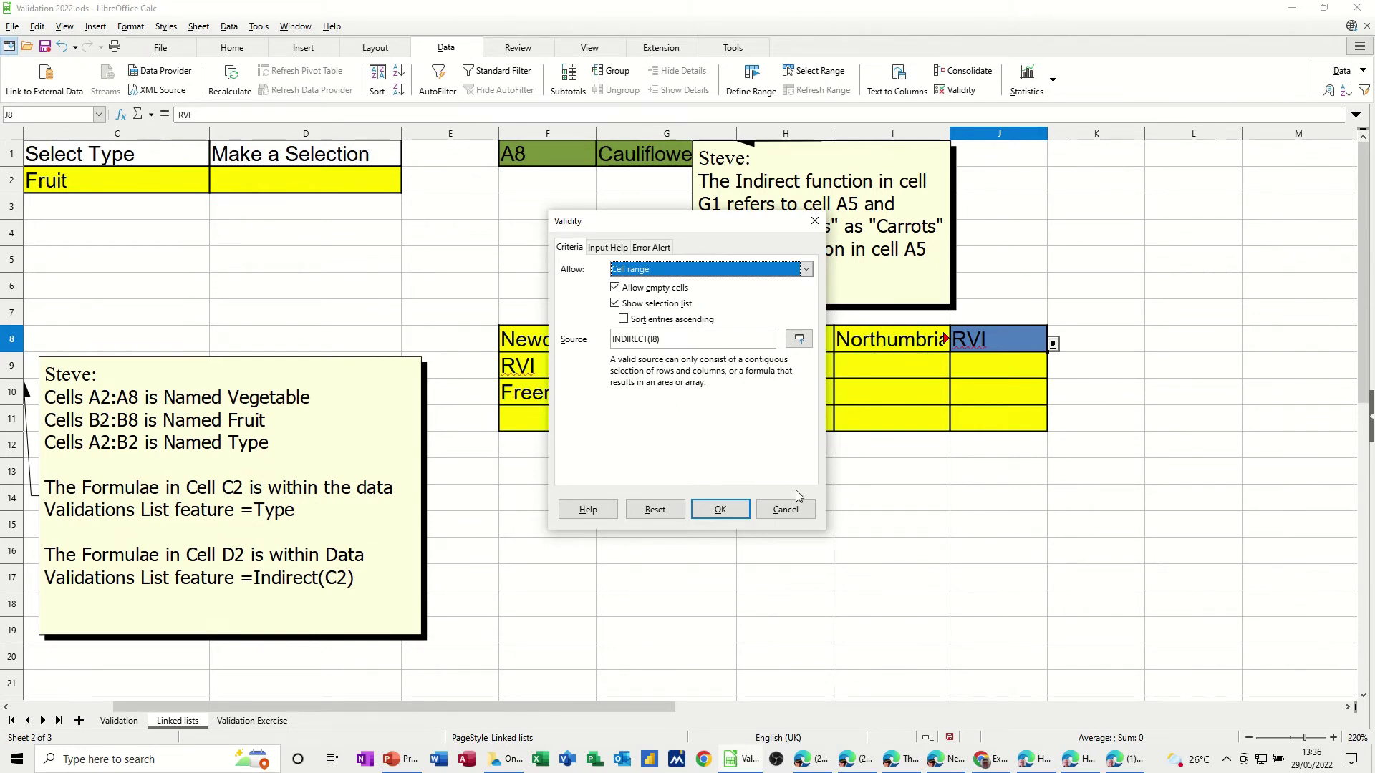
pyautogui.click(786, 511)
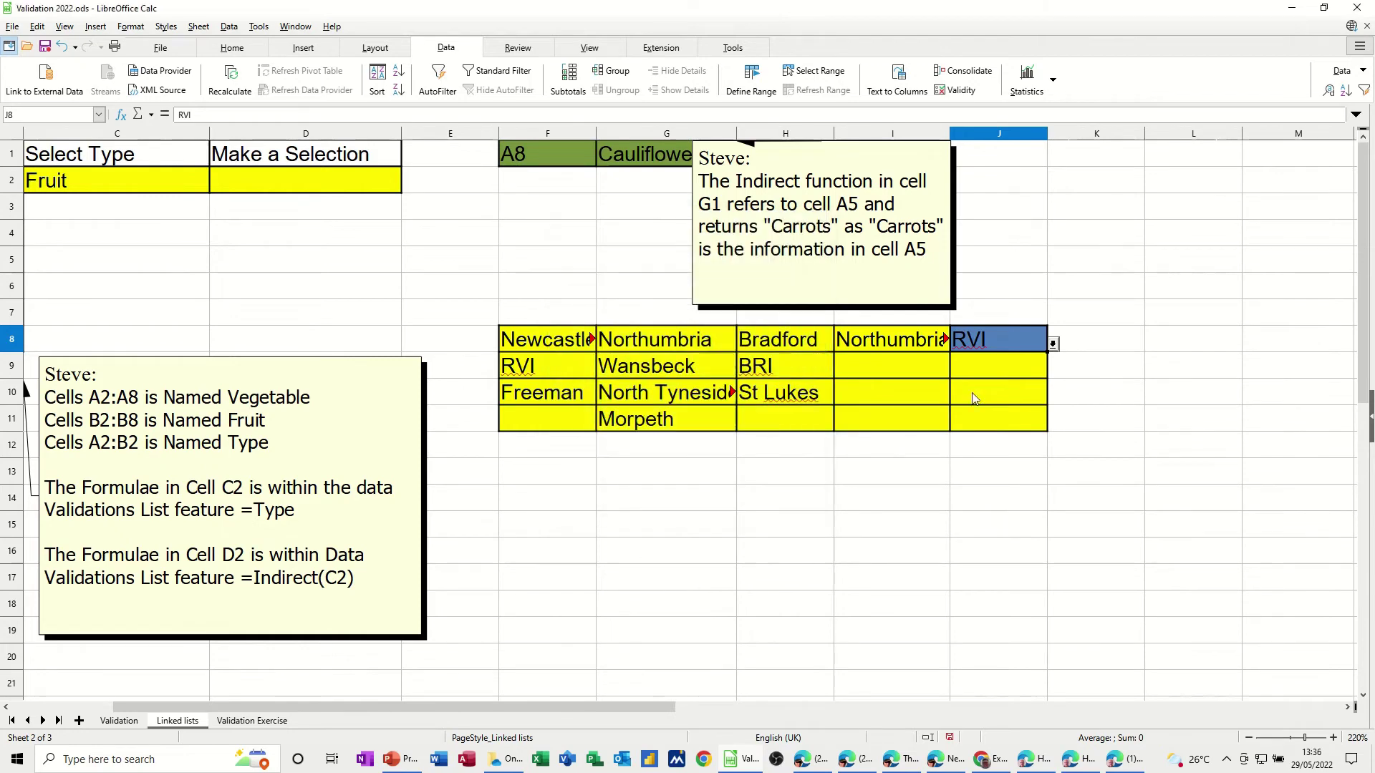
# - View the choices in J8 again and select G9:G11 to check the range name assigned to it
pyautogui.click(1053, 344)
pyautogui.click(1053, 344)
pyautogui.moveTo(652, 373); pyautogui.dragTo(651, 419)
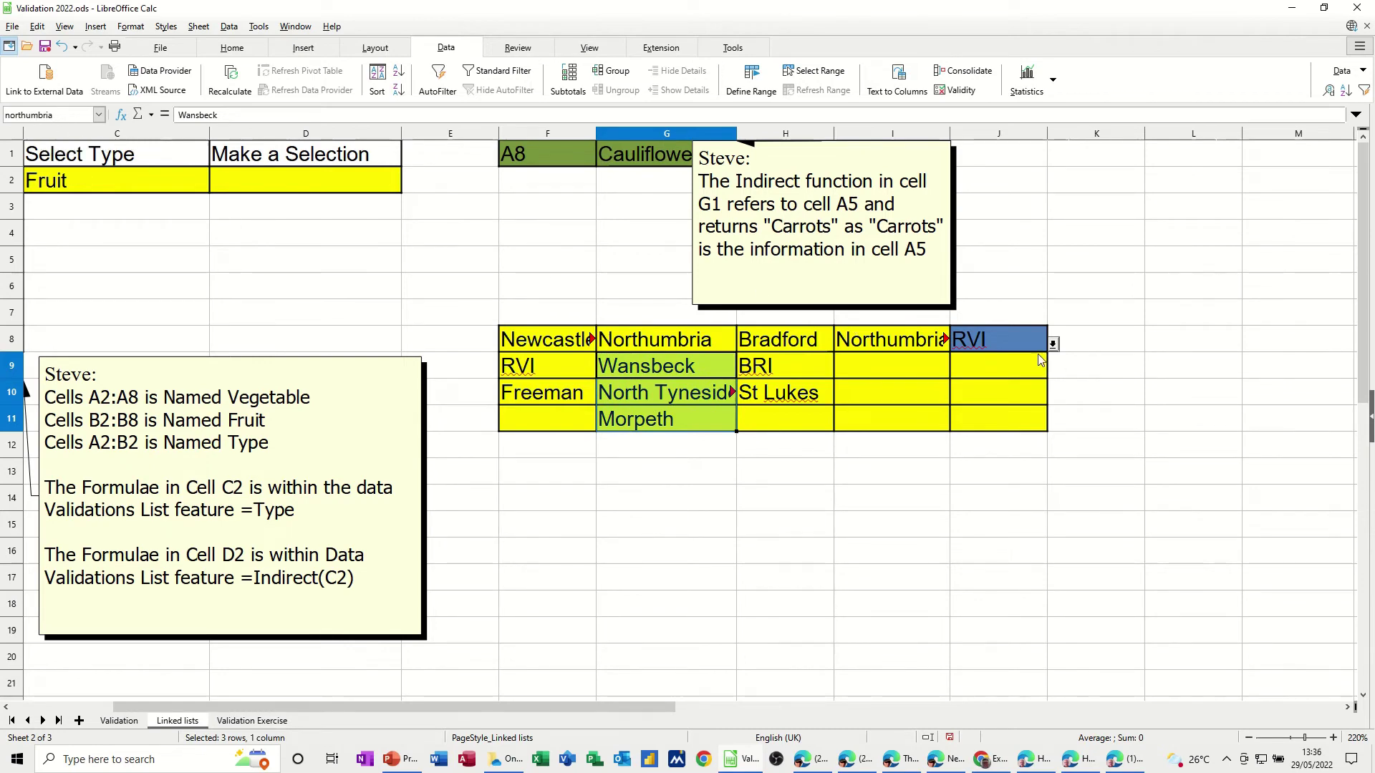
# - Set I8 to Newcastle and choose Freeman from the dependent list in J8
pyautogui.click(884, 344)
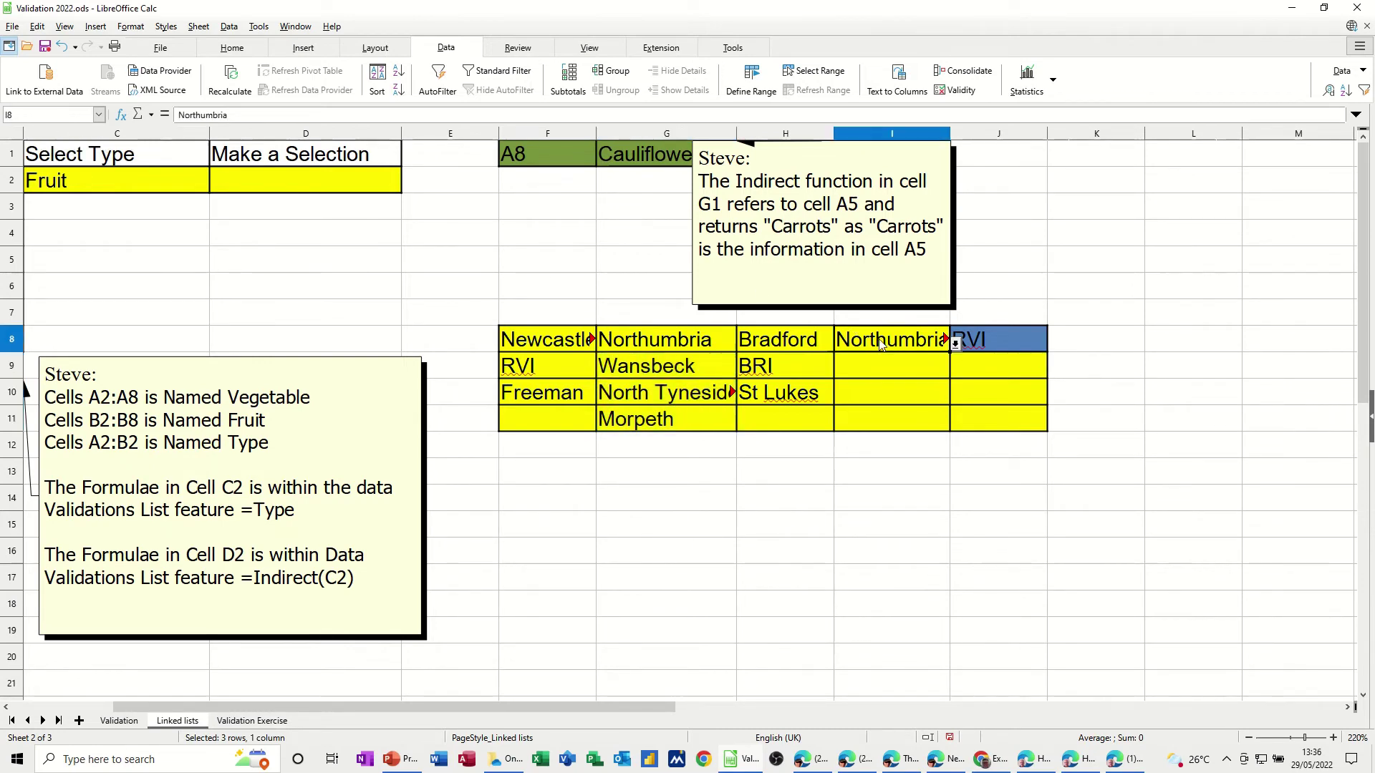
pyautogui.click(954, 344)
pyautogui.click(902, 359)
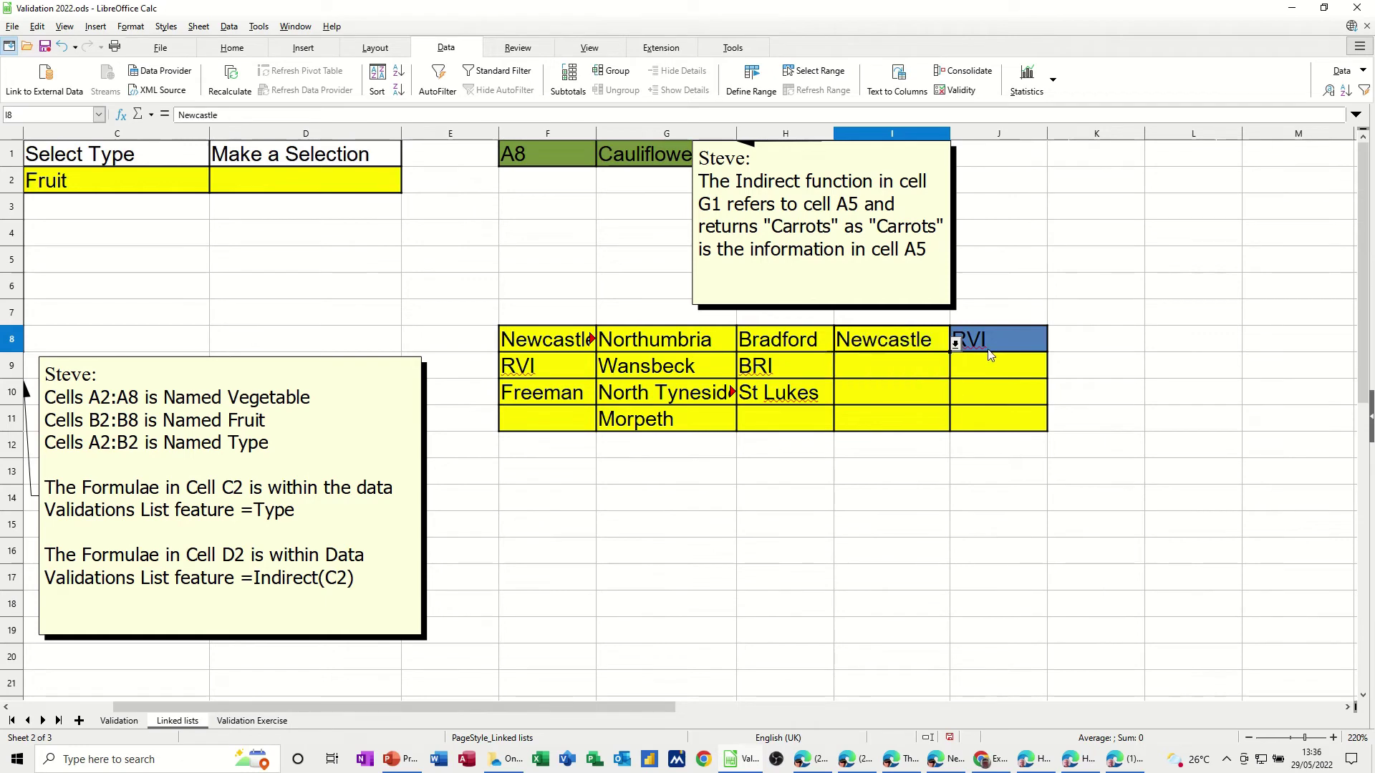
pyautogui.click(1006, 340)
pyautogui.click(1053, 344)
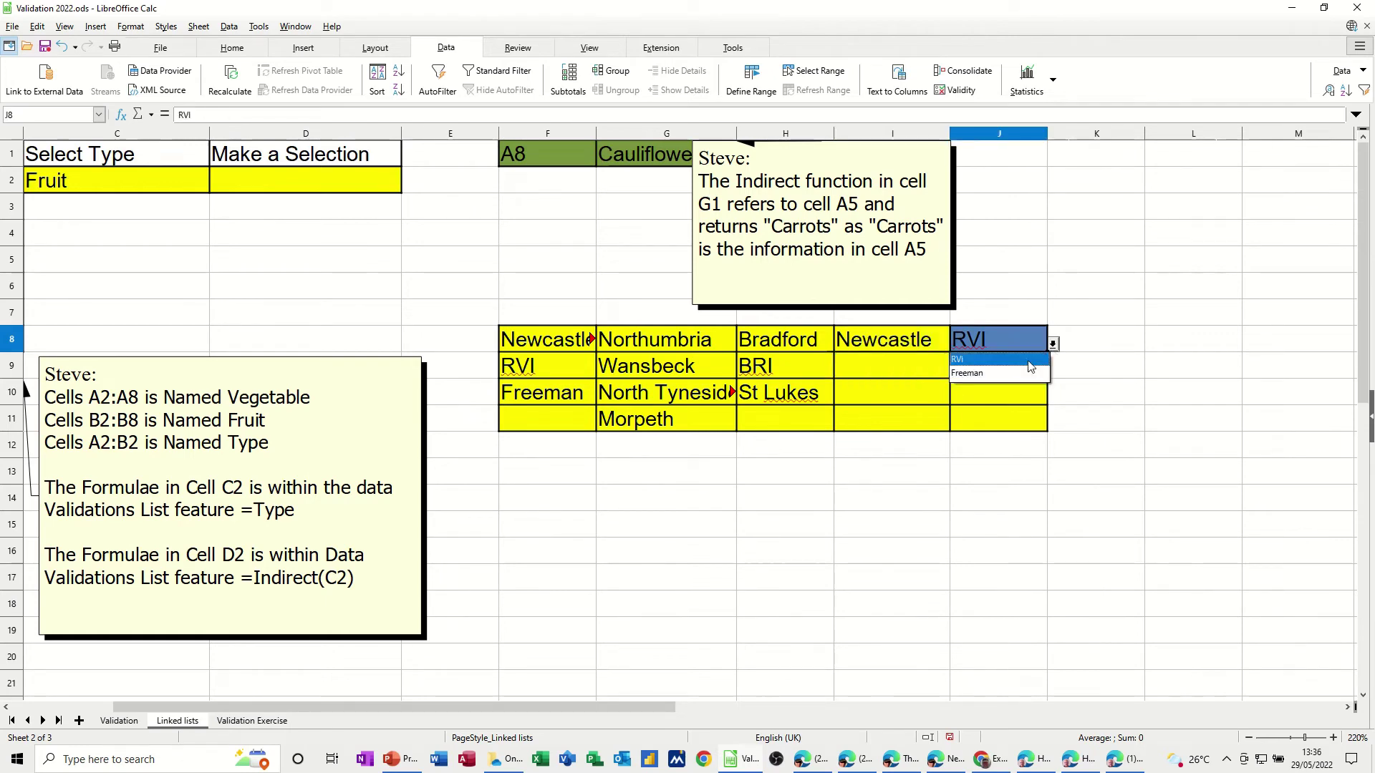
pyautogui.click(1014, 373)
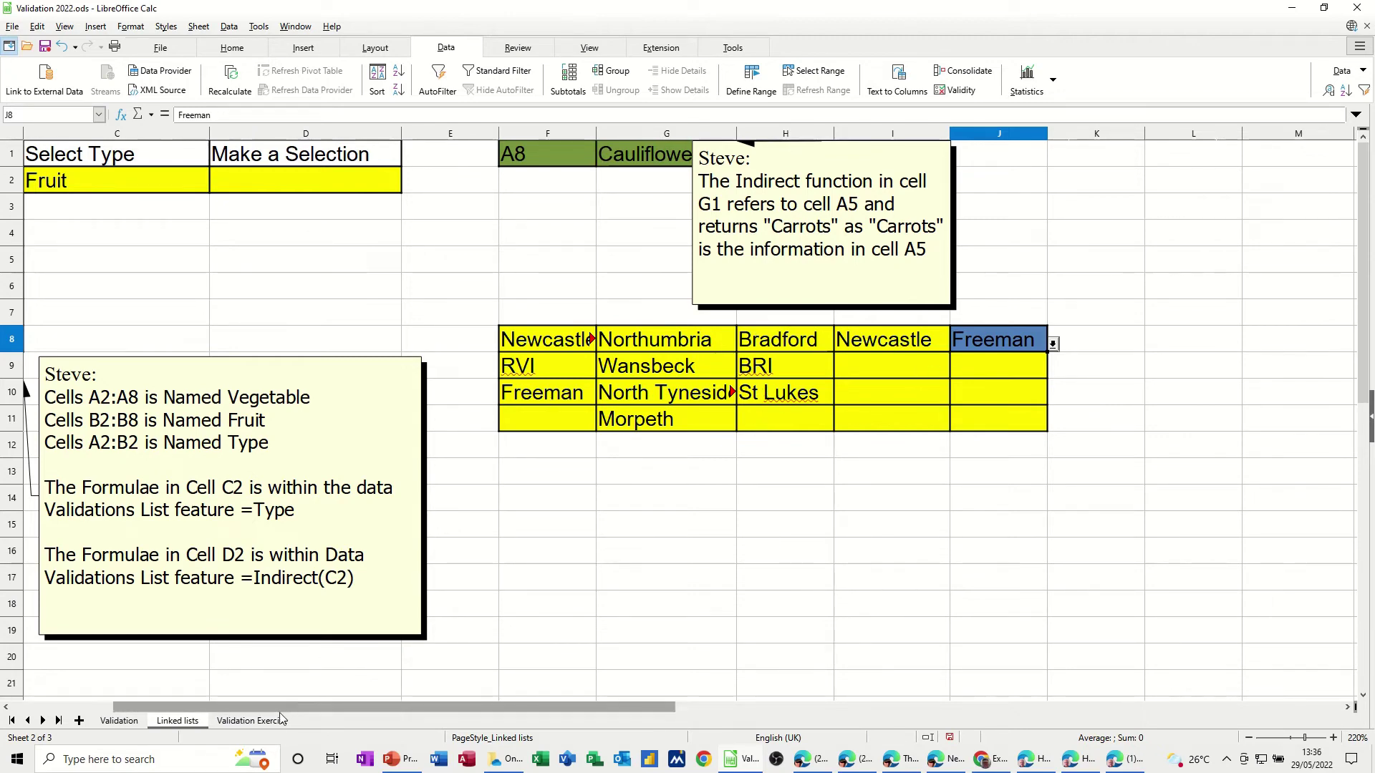
# - Add a new sheet after the Validation Exercise sheet
pyautogui.click(79, 721)
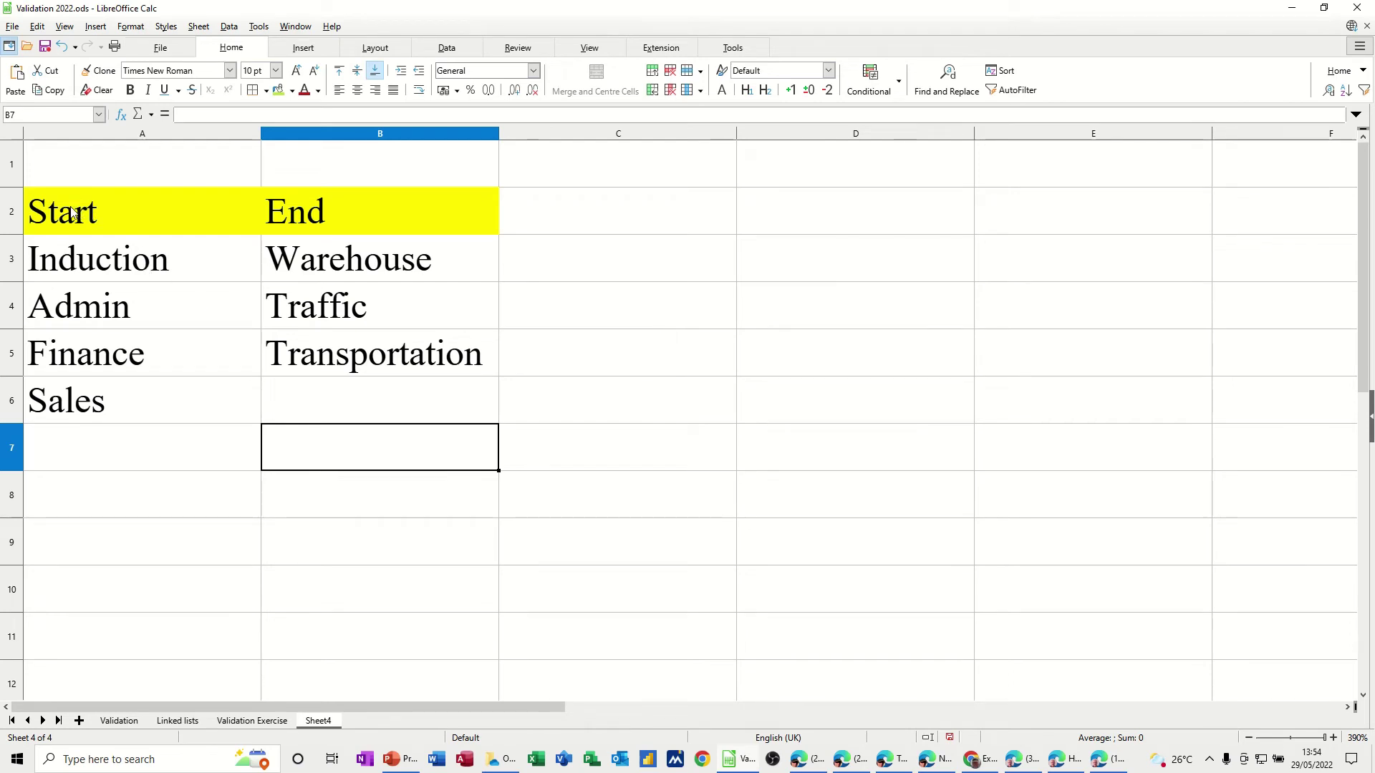
# - Assign the range name process to the header cells A2:B2
pyautogui.moveTo(80, 211); pyautogui.dragTo(272, 215)
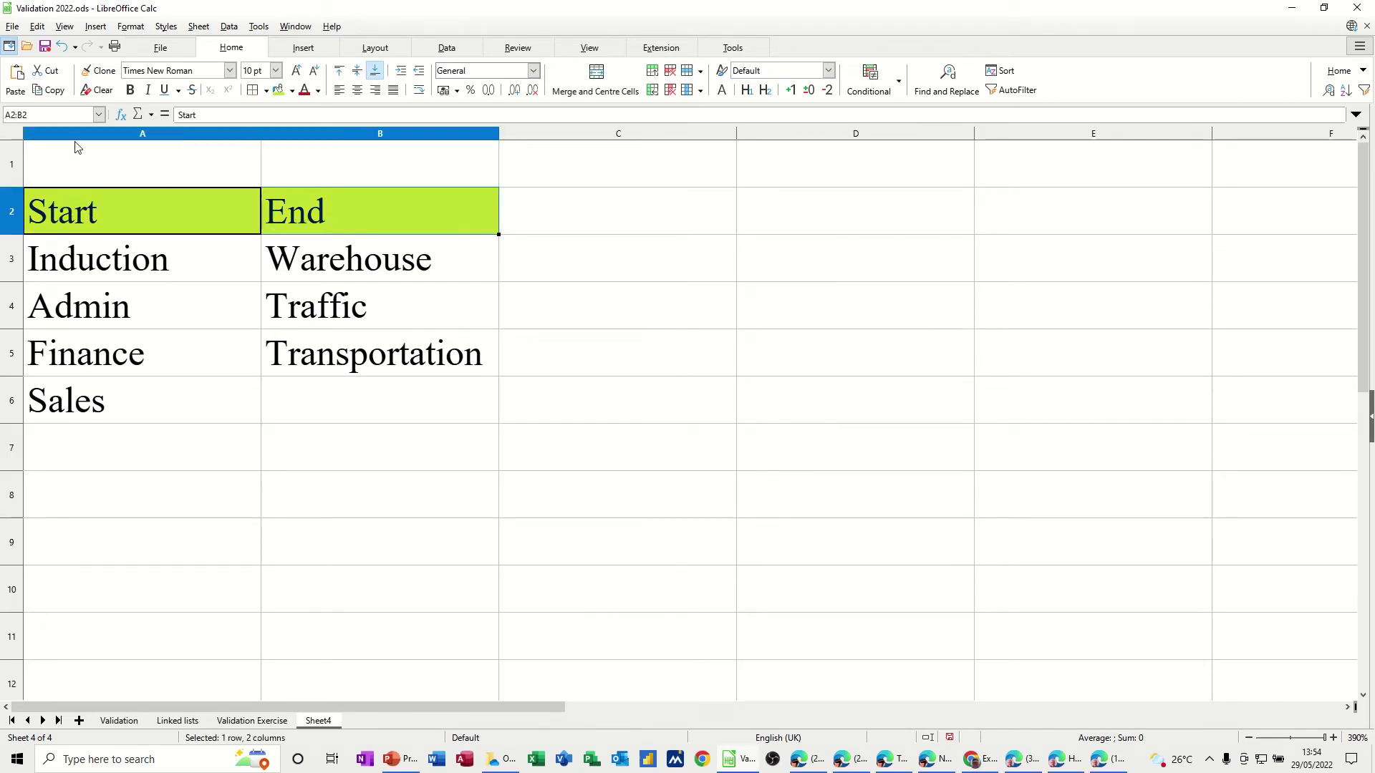
pyautogui.click(47, 113)
pyautogui.write('p')
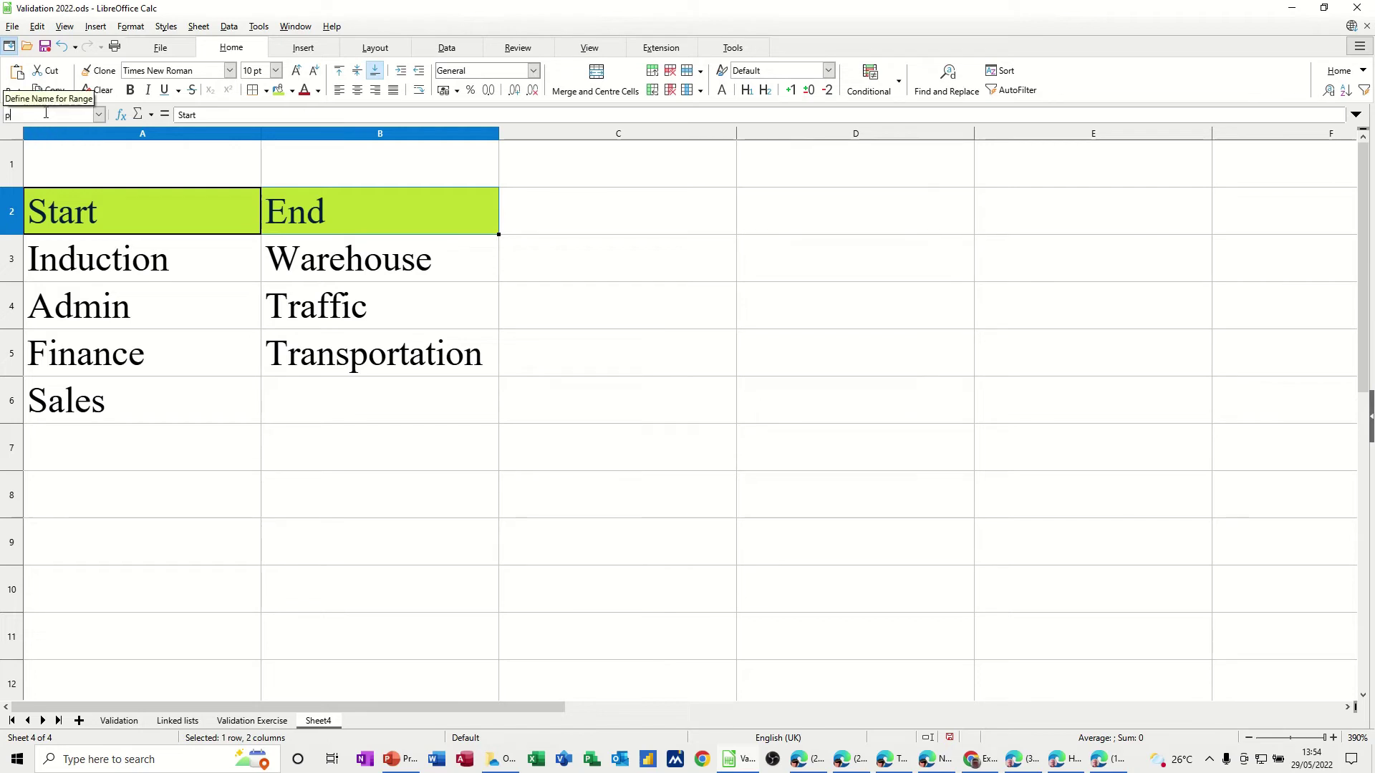
pyautogui.write('rocess')
pyautogui.press('Return')
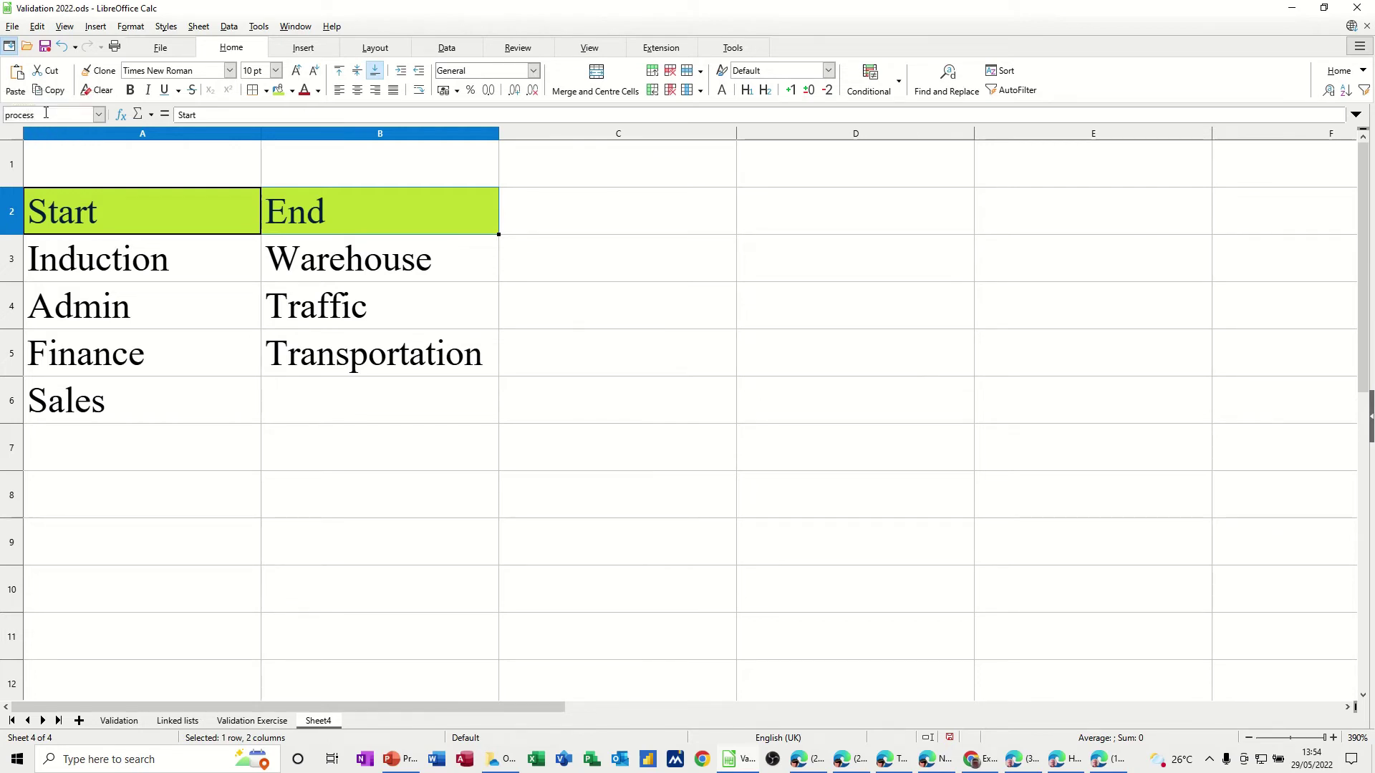
# - Assign the range name start to the department cells A3:A6 under the Start header
pyautogui.click(98, 271)
pyautogui.moveTo(125, 263); pyautogui.dragTo(118, 390)
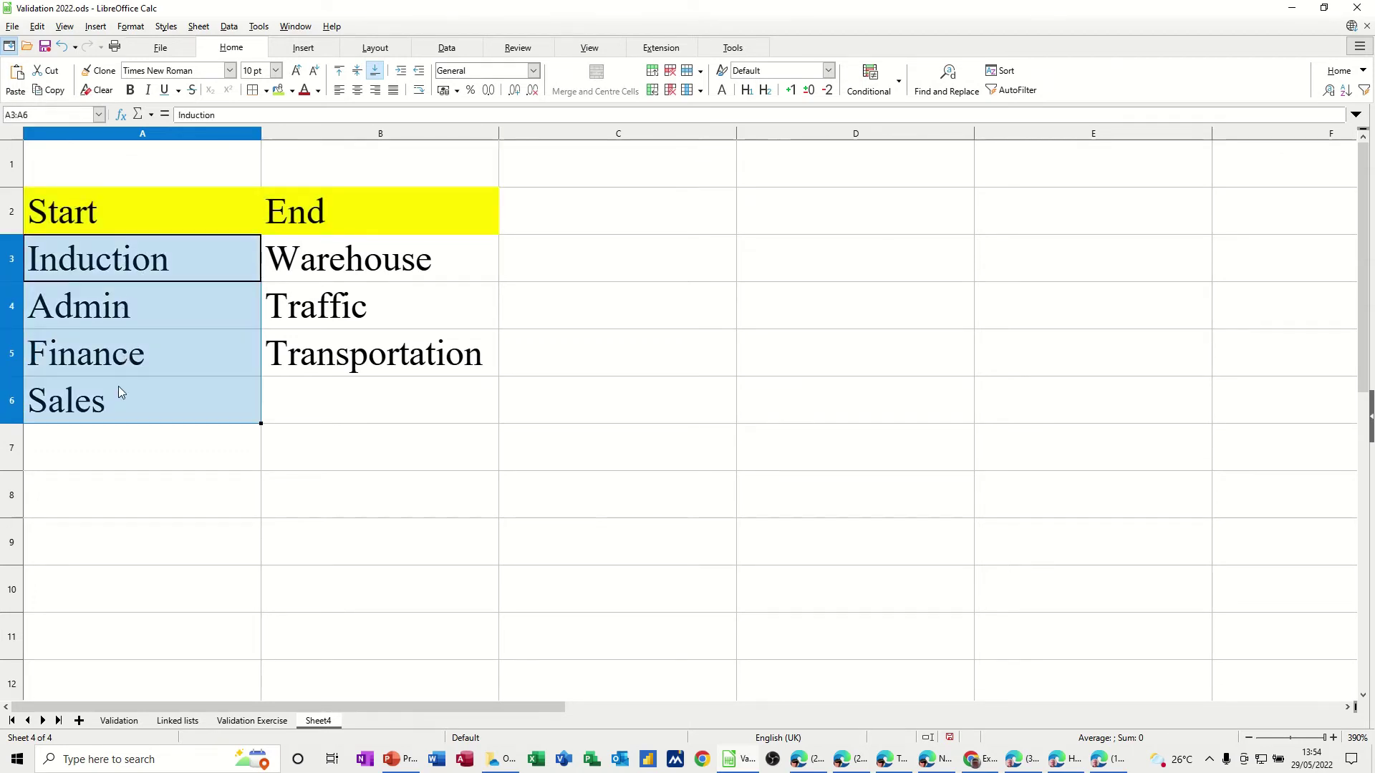
pyautogui.click(42, 117)
pyautogui.write('start')
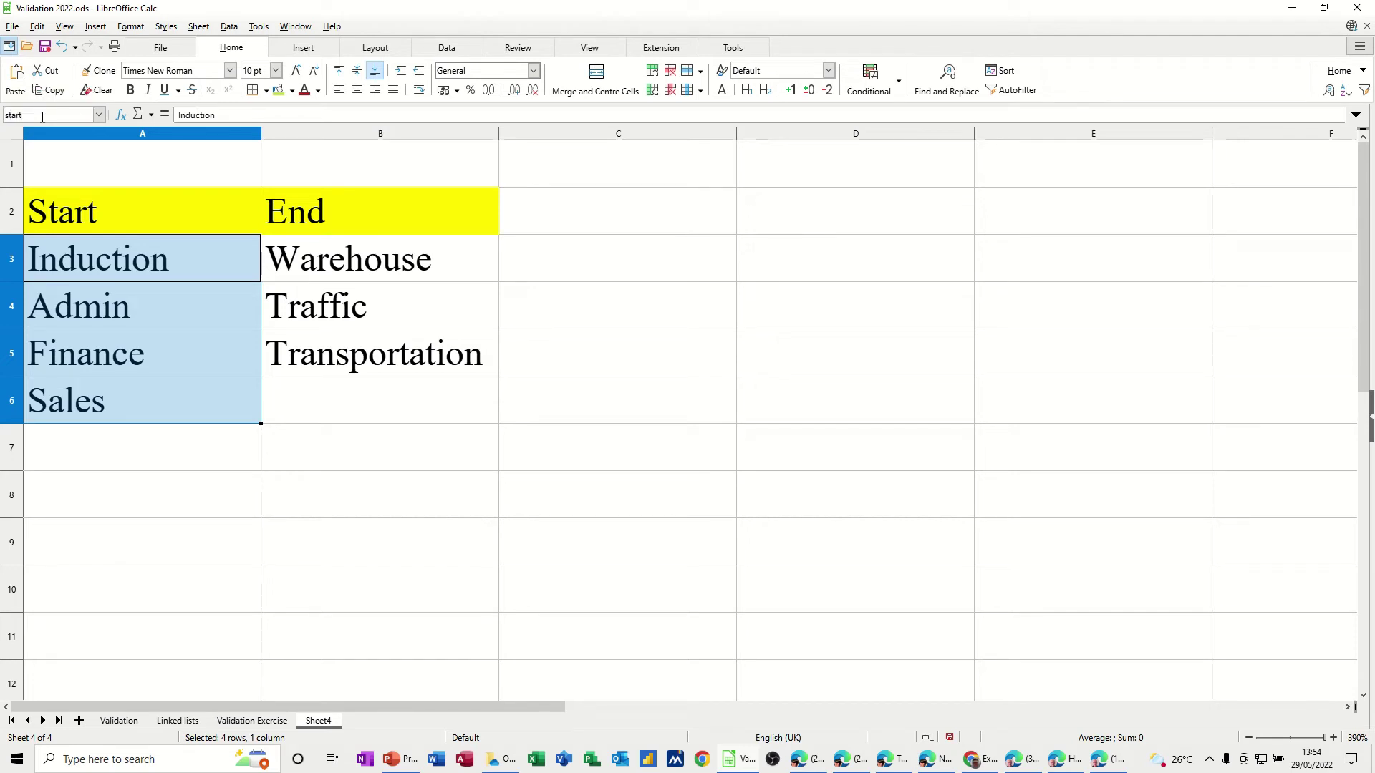
# - Assign the range name end to the cells B3:B5 under the End header
pyautogui.moveTo(314, 260); pyautogui.dragTo(325, 345)
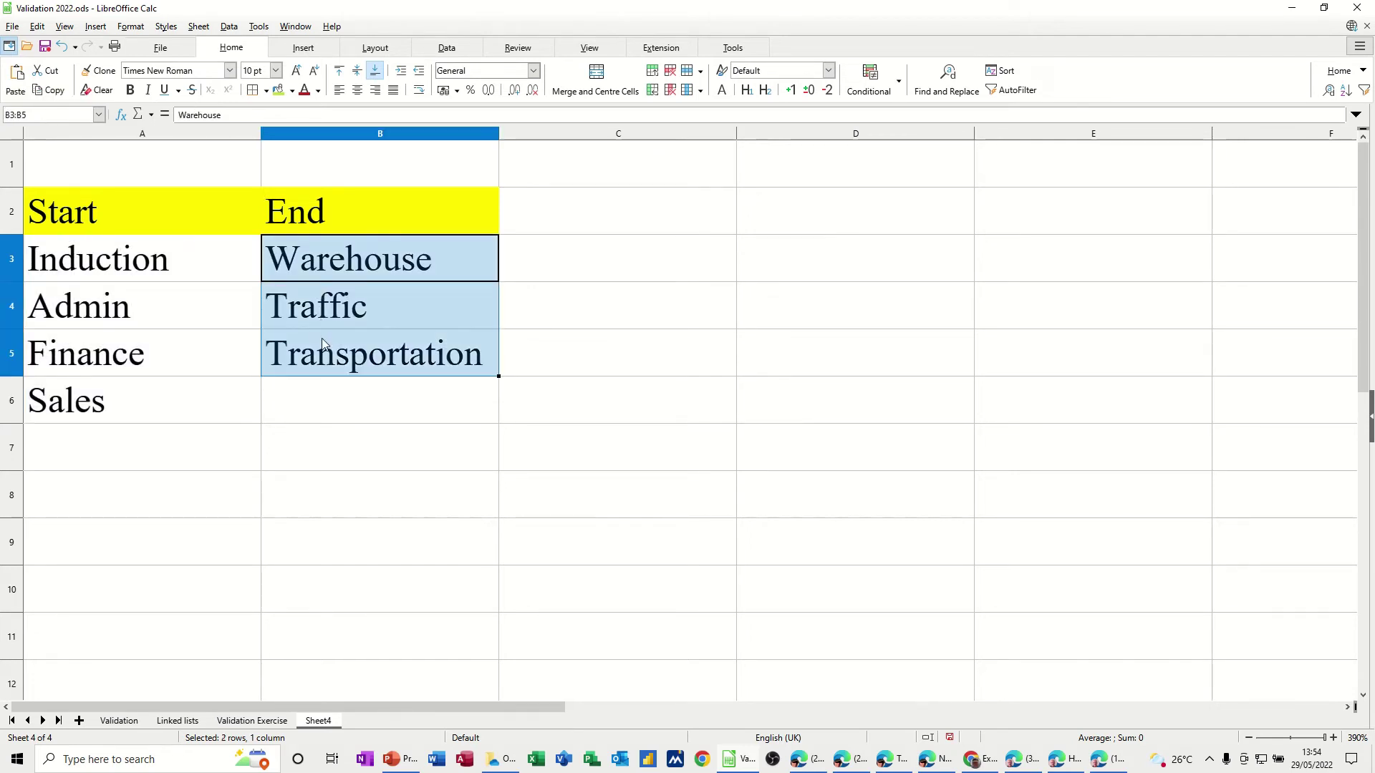
pyautogui.click(56, 114)
pyautogui.write('en')
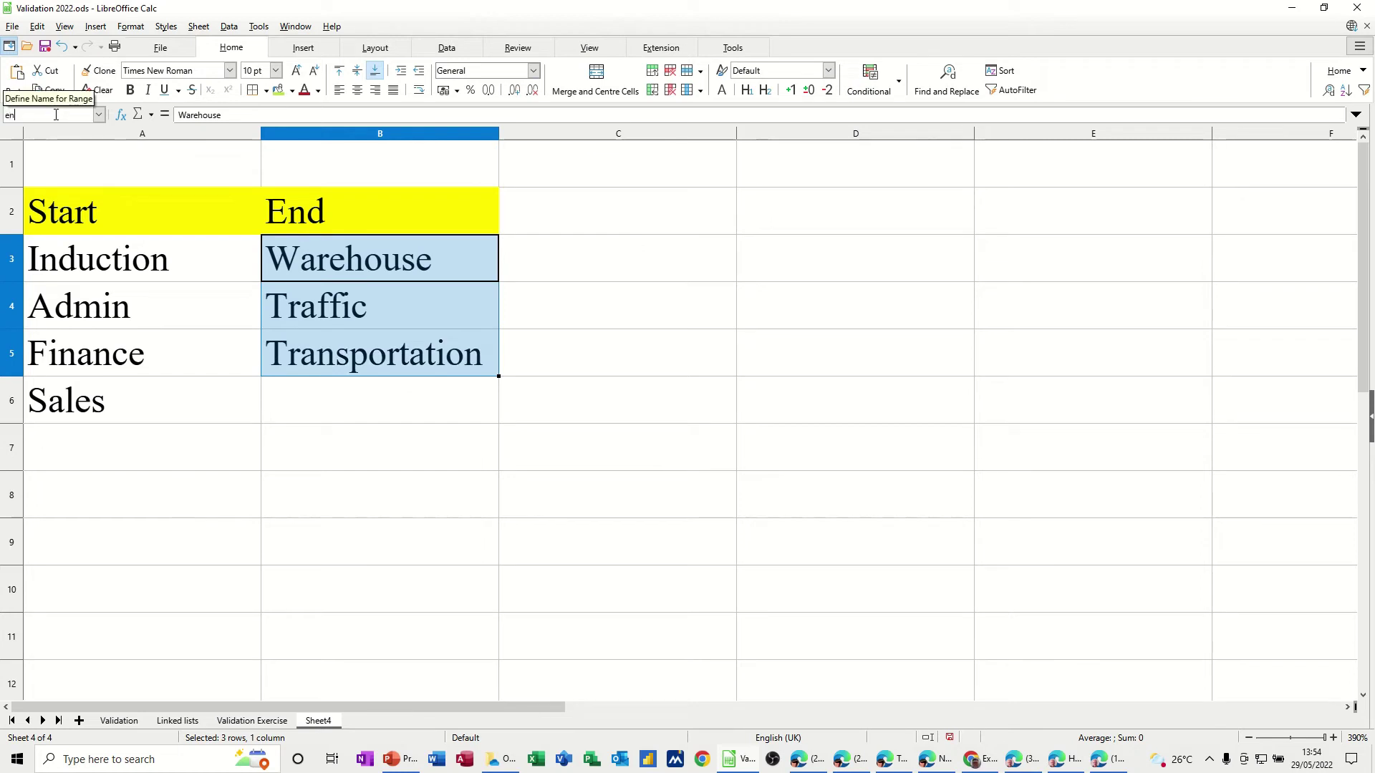
pyautogui.write('d')
pyautogui.press('Return')
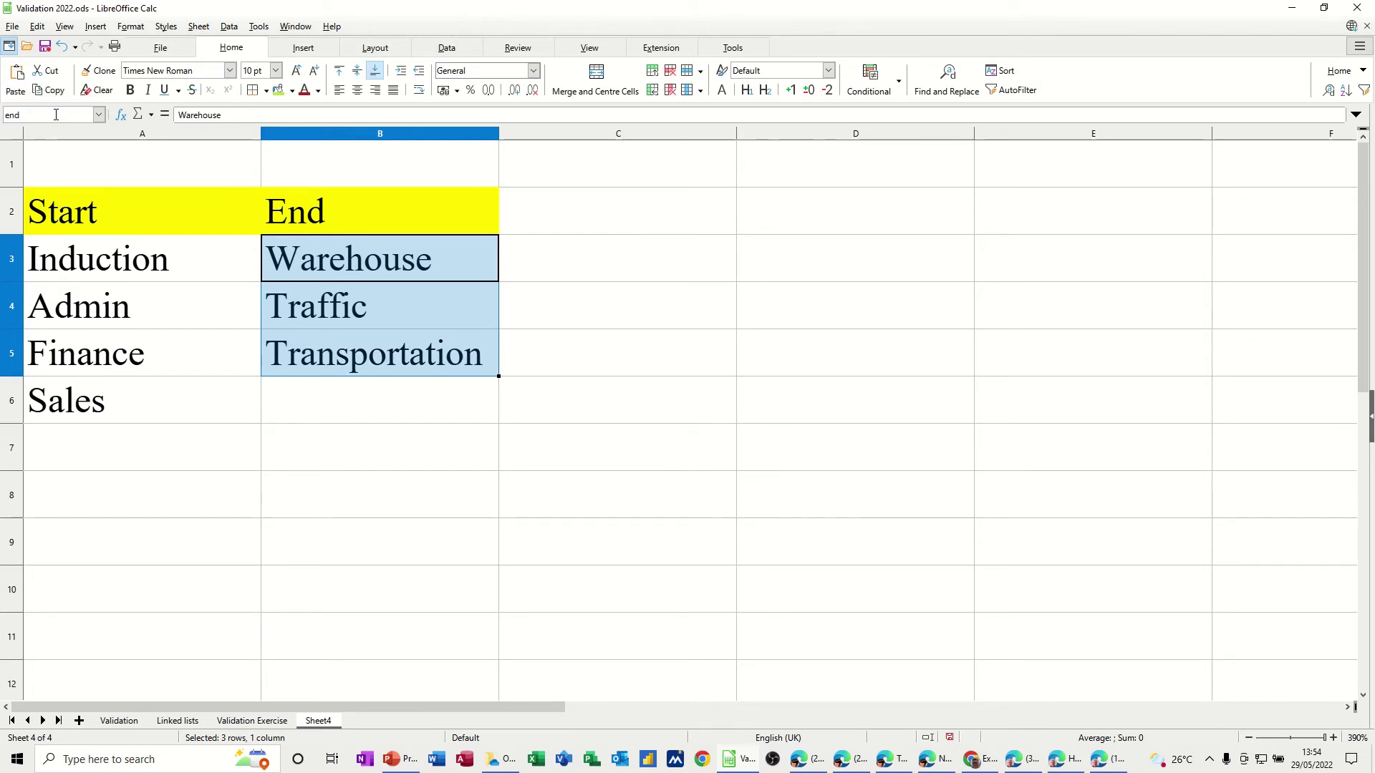
# - Look at the validity settings of C2 without changing them and select A2:B2 to check its range name
pyautogui.click(583, 228)
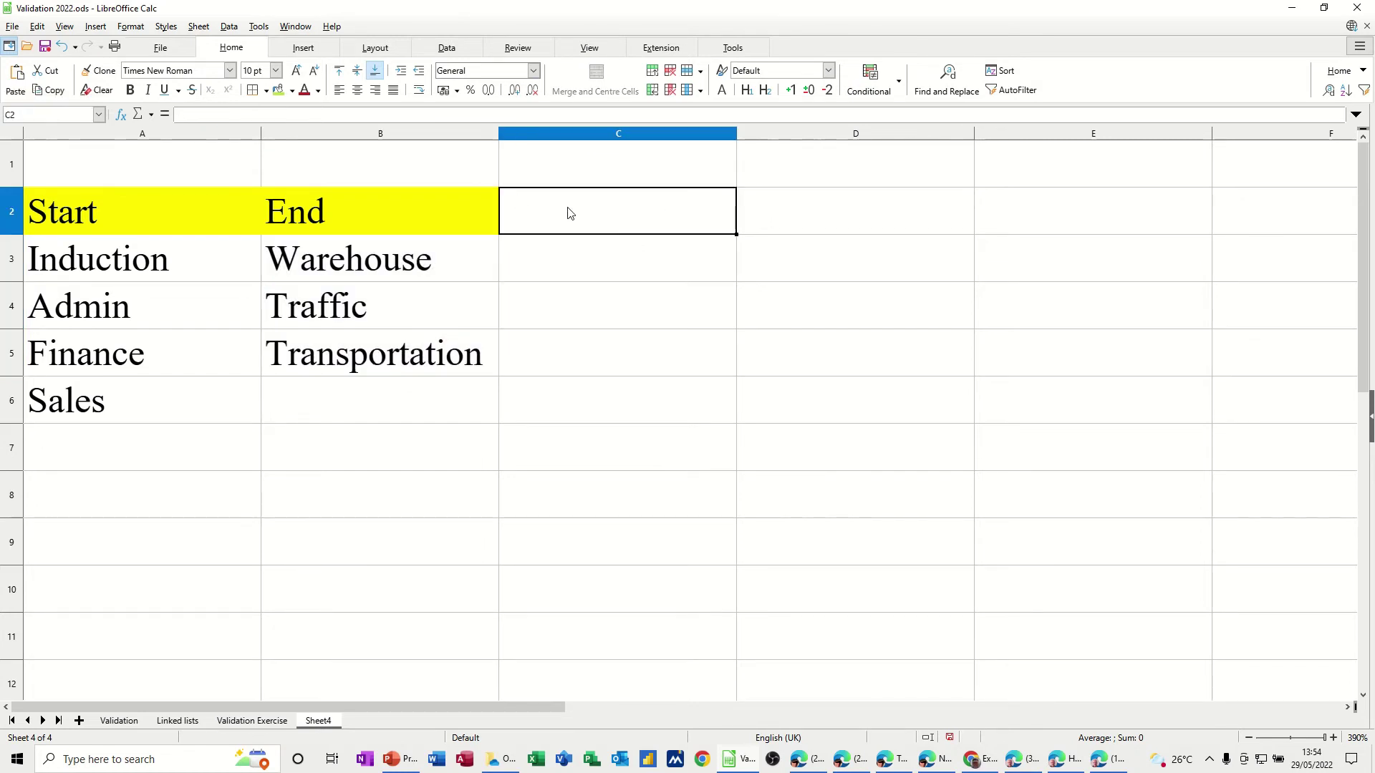
pyautogui.click(447, 48)
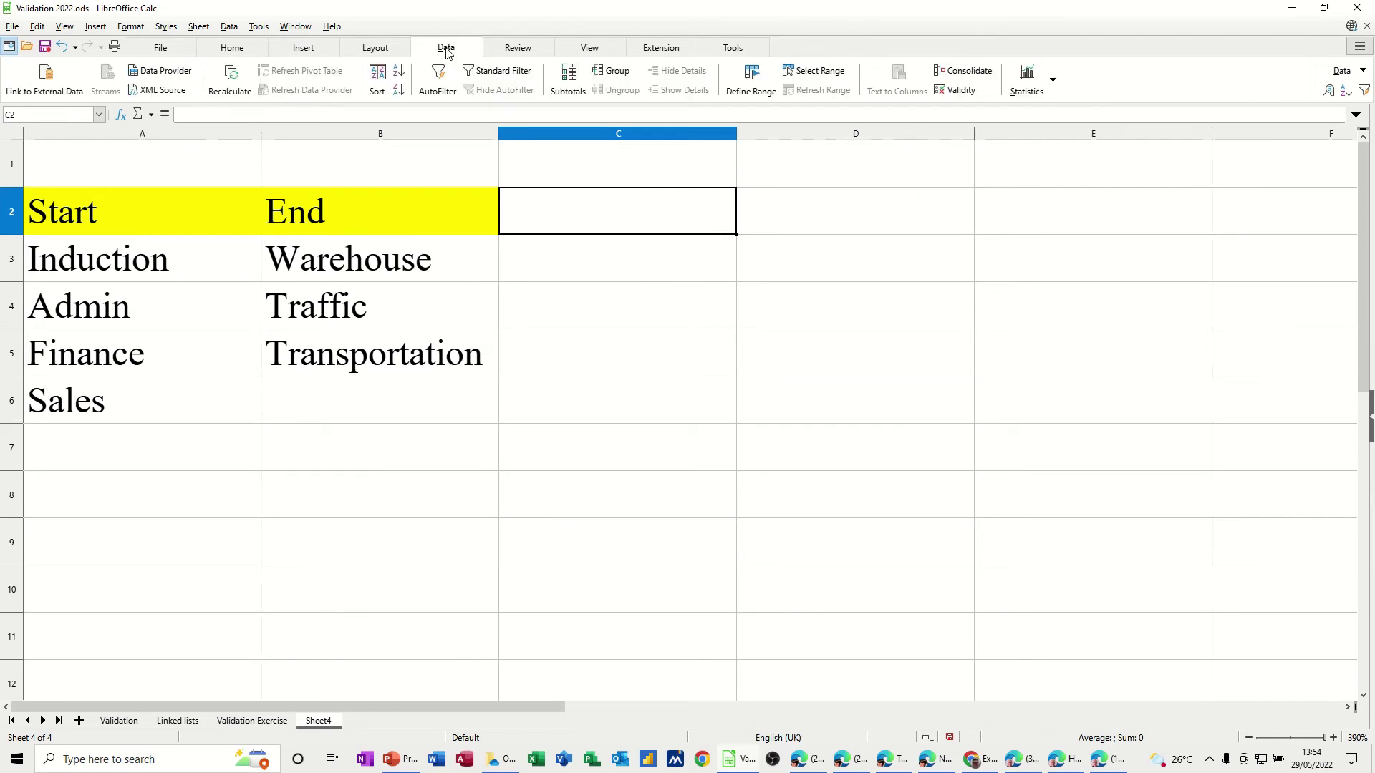
pyautogui.click(957, 90)
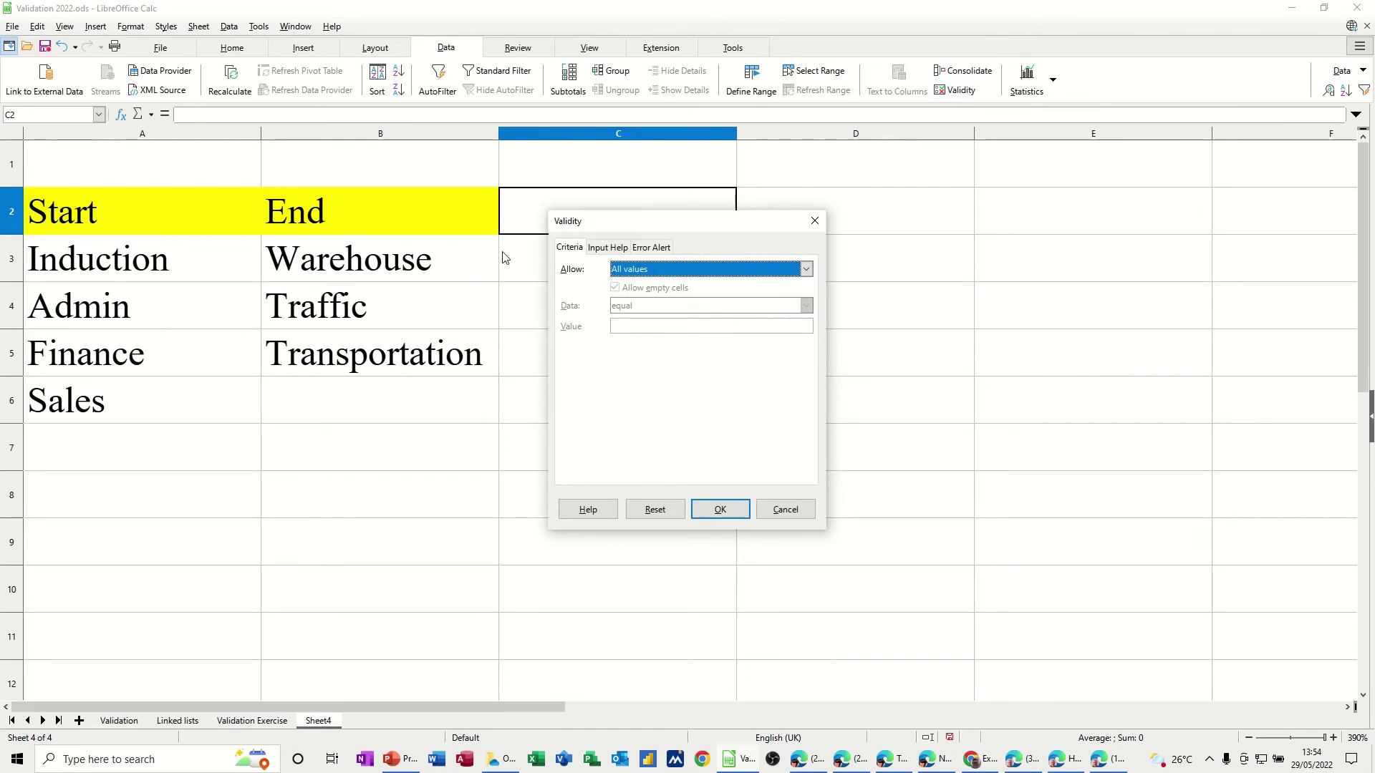
pyautogui.click(815, 220)
pyautogui.moveTo(182, 207); pyautogui.dragTo(338, 217)
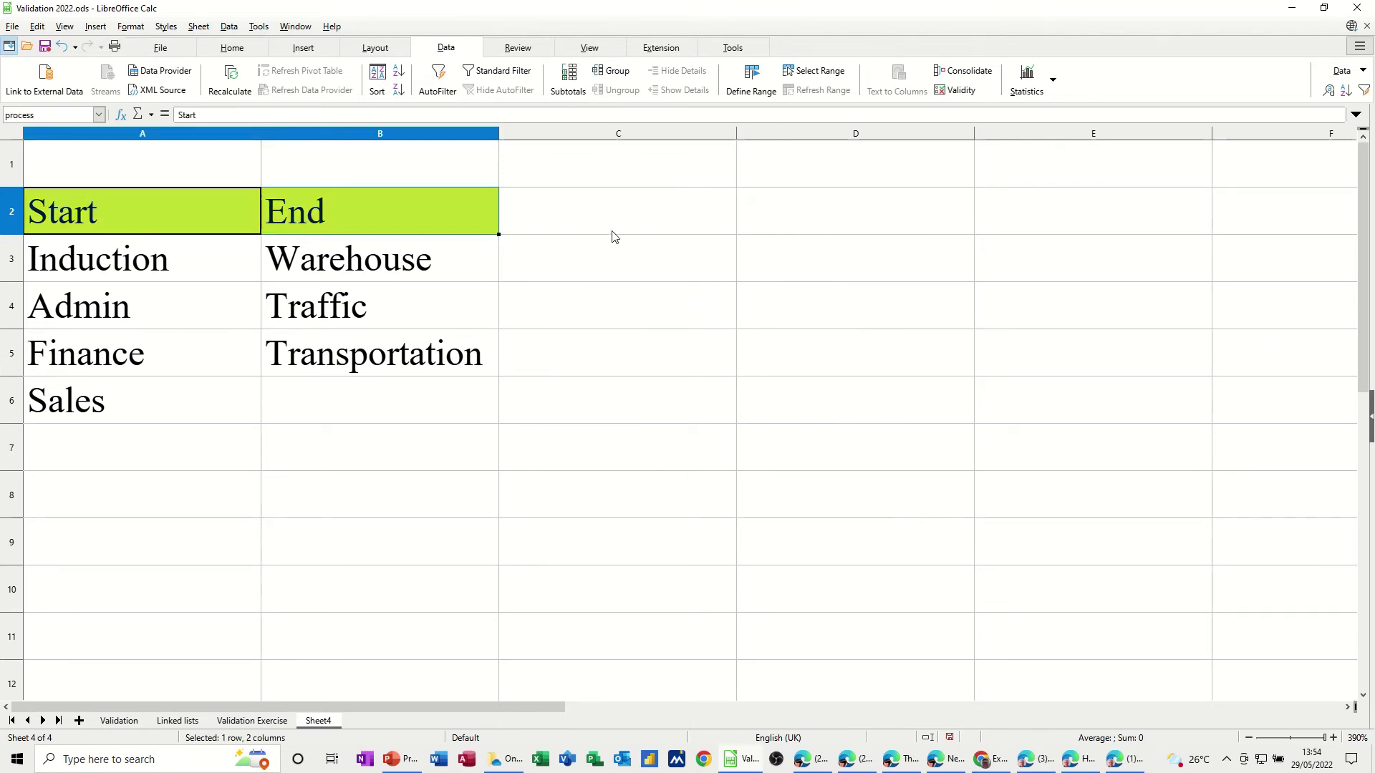
# - Give C2 a cell-range validity with process as its source
pyautogui.click(645, 215)
pyautogui.click(956, 90)
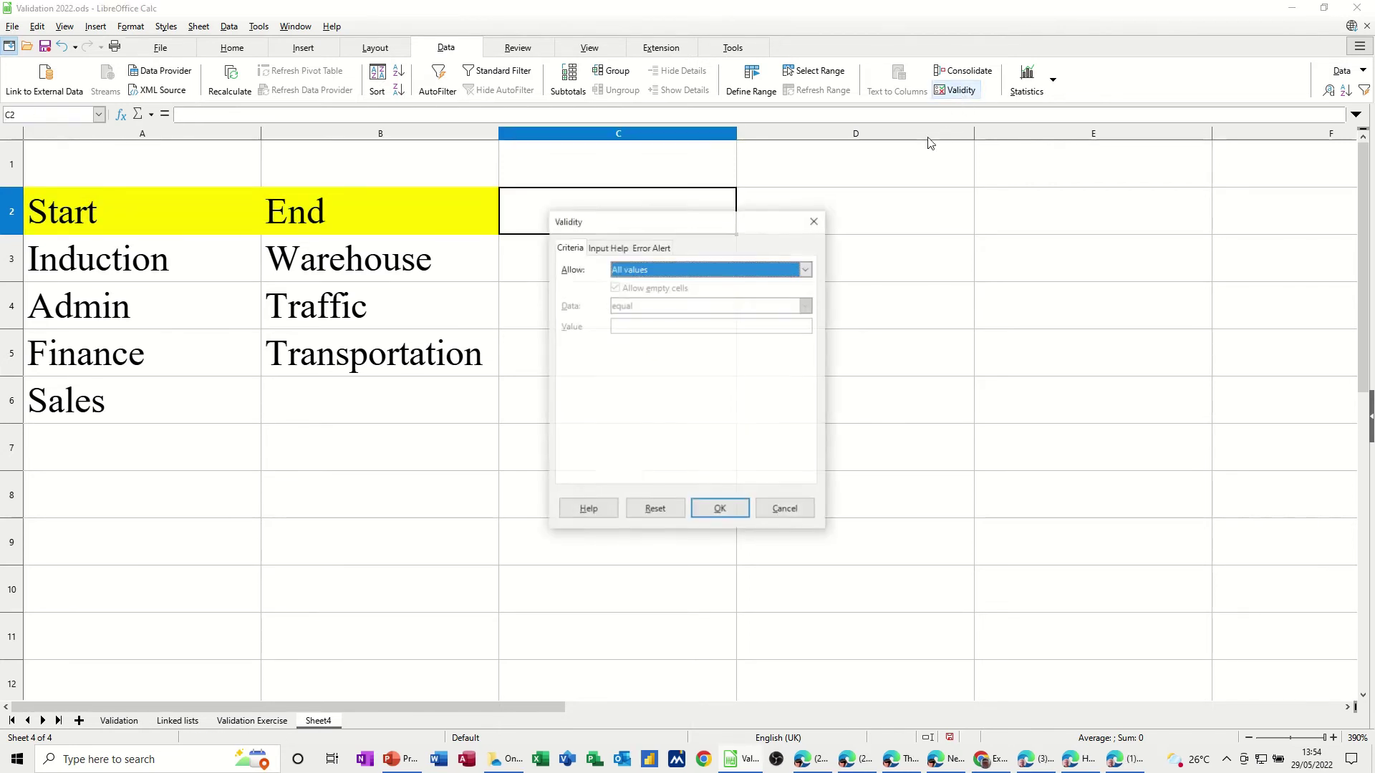
pyautogui.click(787, 270)
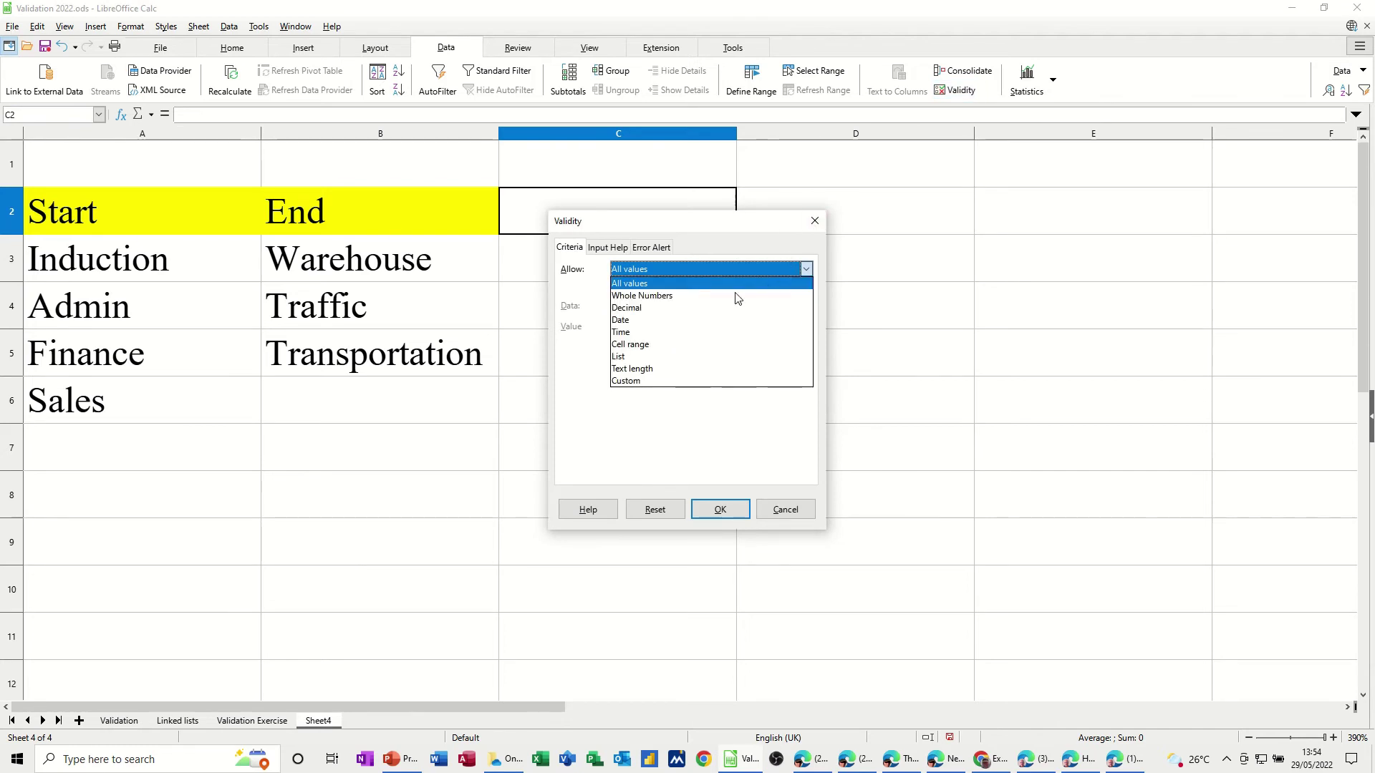
pyautogui.click(666, 348)
pyautogui.click(645, 345)
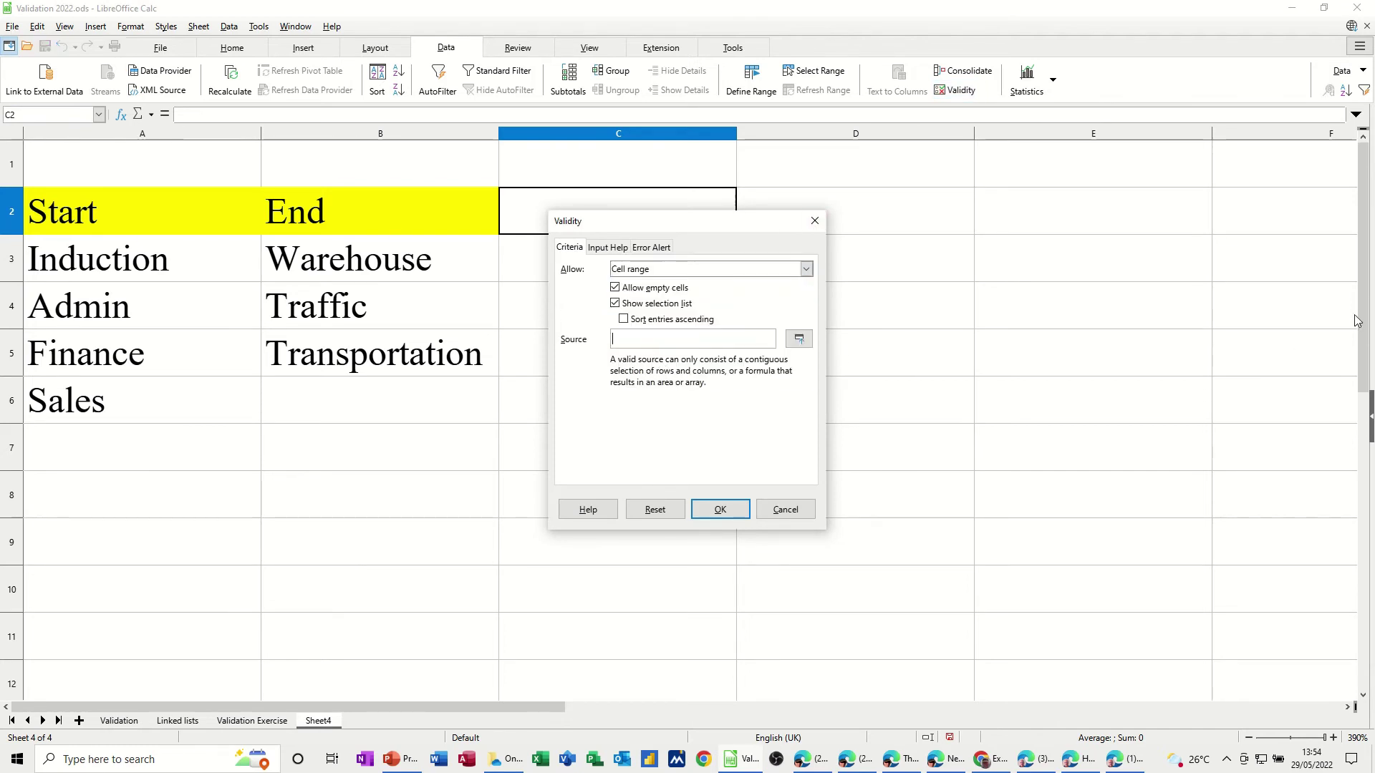
pyautogui.write('process')
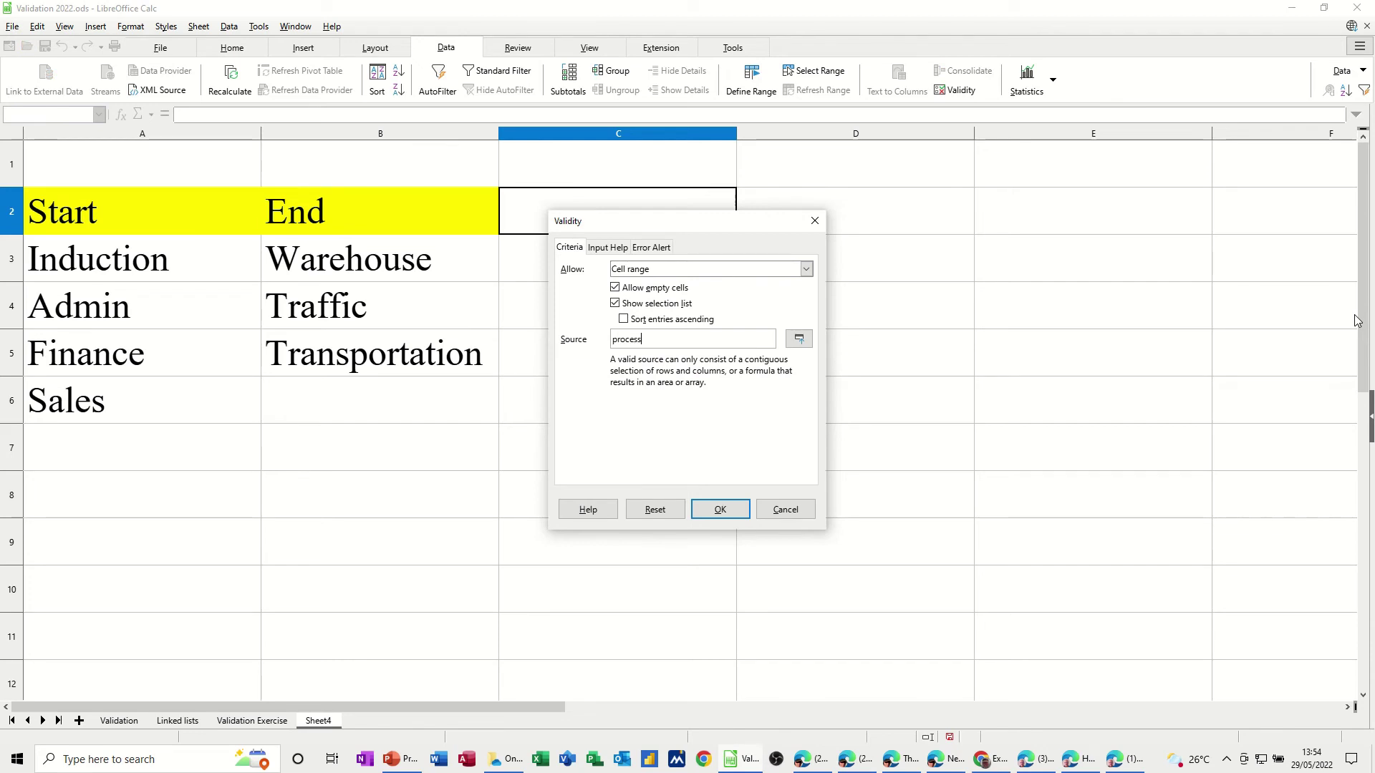
pyautogui.click(718, 509)
# - Test the selection list in C2 by choosing Start and then End
pyautogui.click(742, 227)
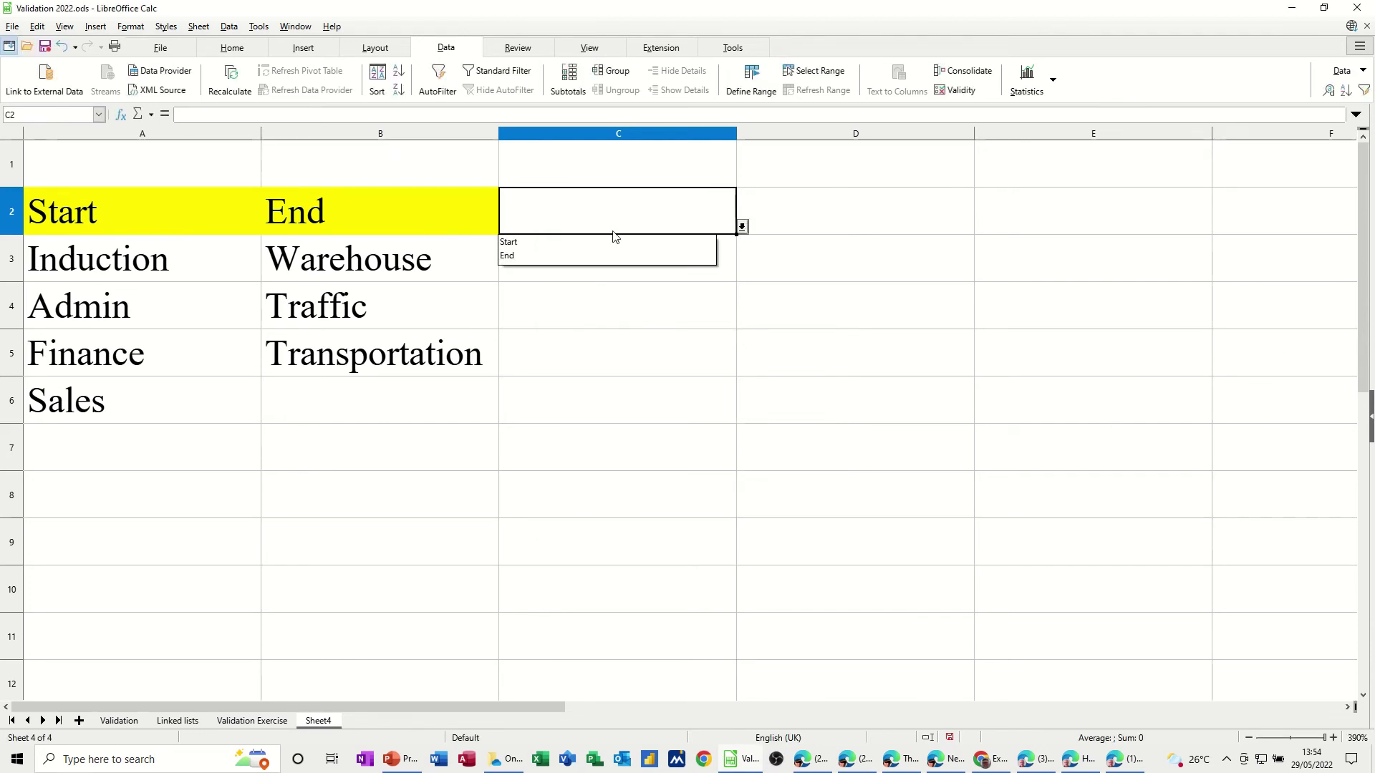
pyautogui.click(580, 242)
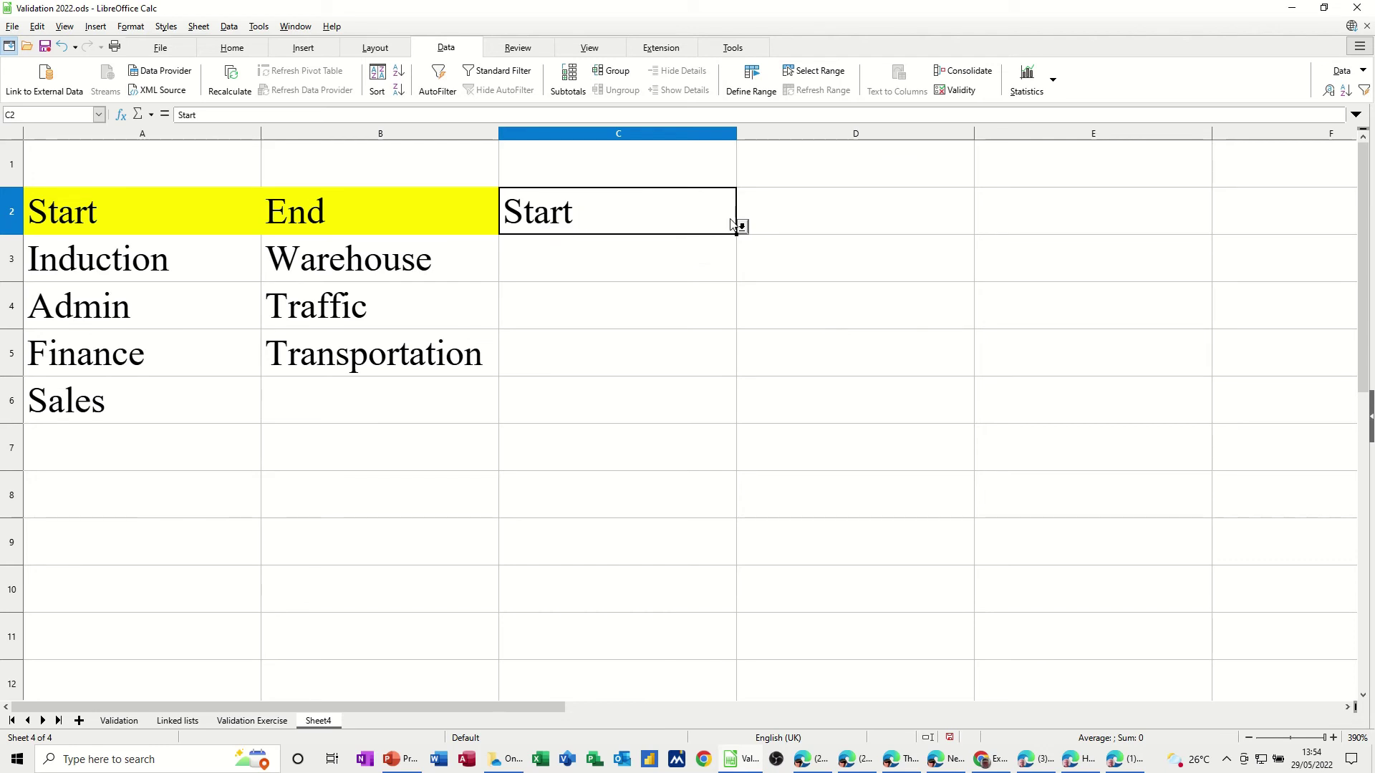
pyautogui.click(743, 228)
pyautogui.click(607, 252)
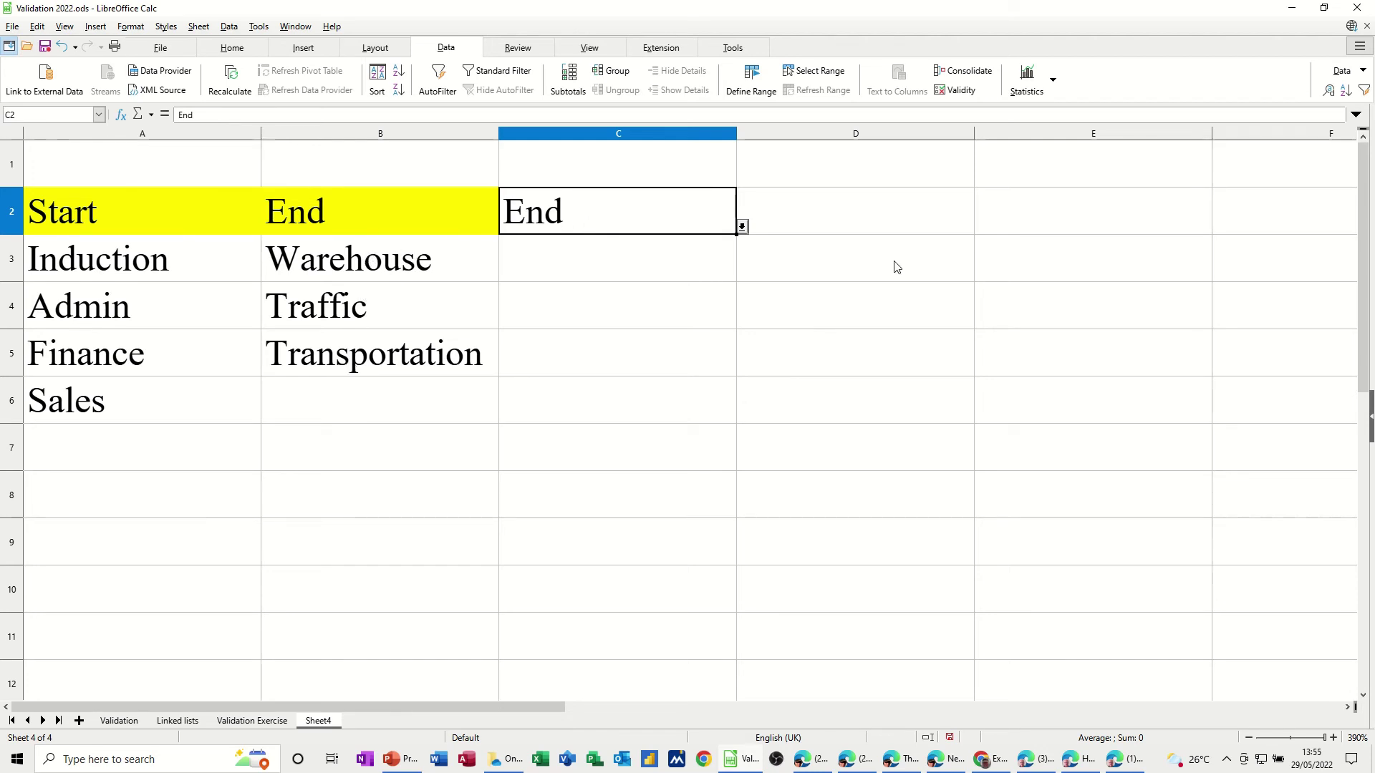
# - Fill cells C2 and D2 with the light green background colour
pyautogui.click(827, 226)
pyautogui.click(632, 224)
pyautogui.click(230, 48)
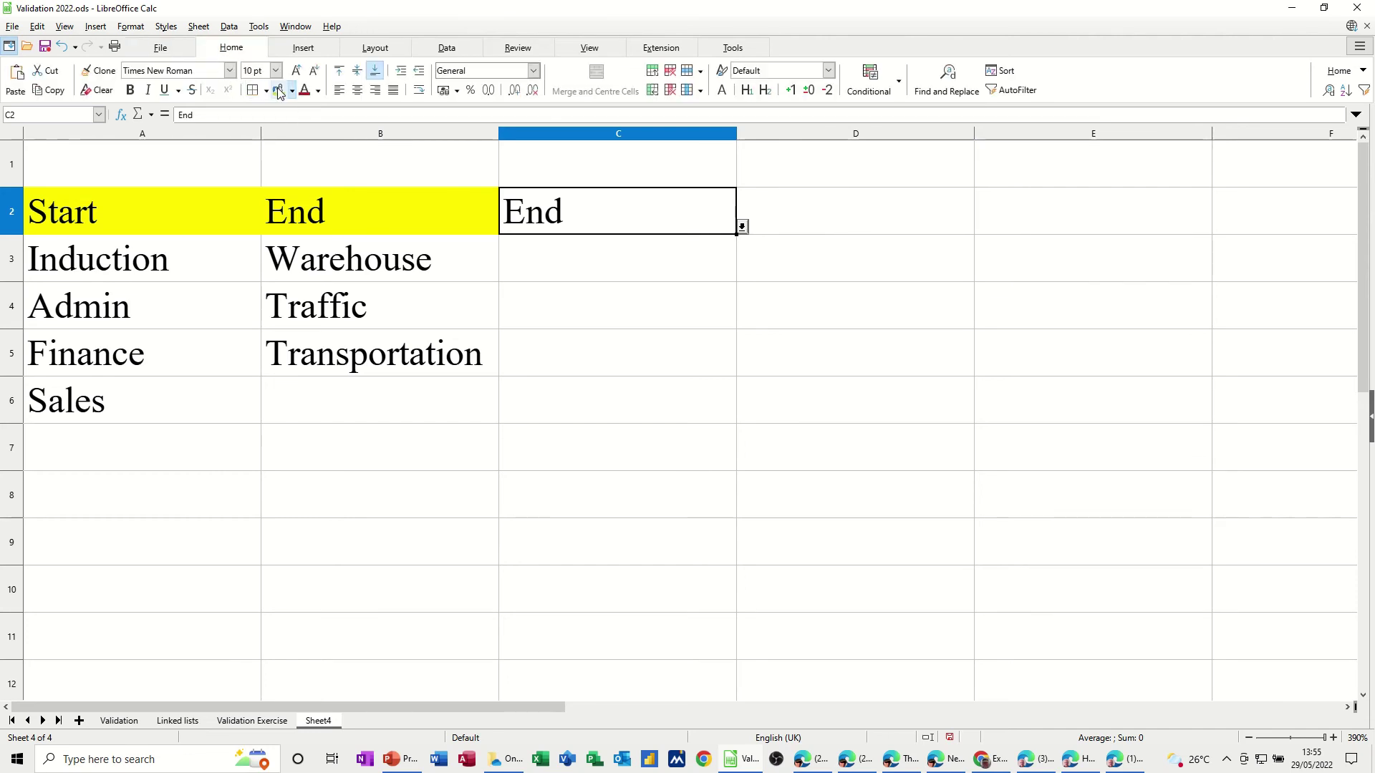
pyautogui.click(278, 91)
pyautogui.click(803, 221)
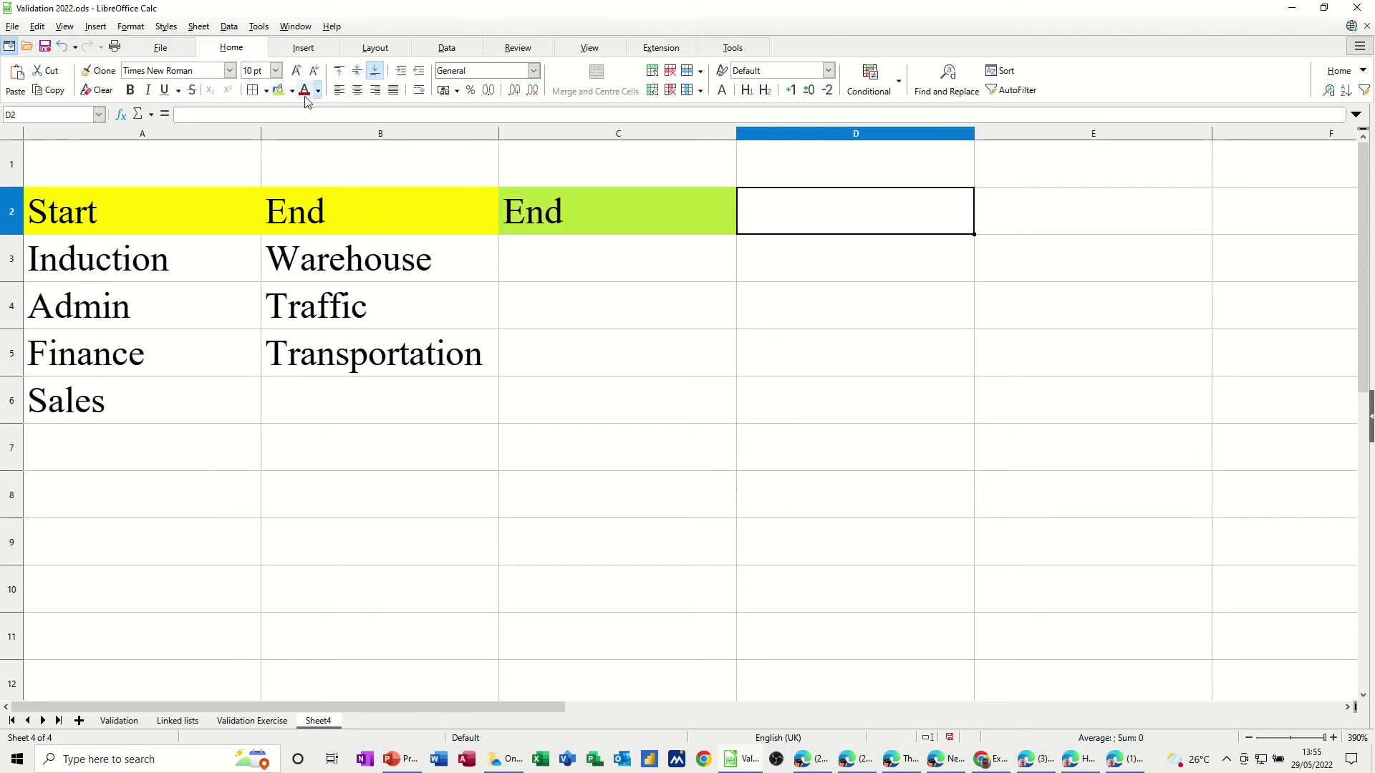
pyautogui.click(278, 92)
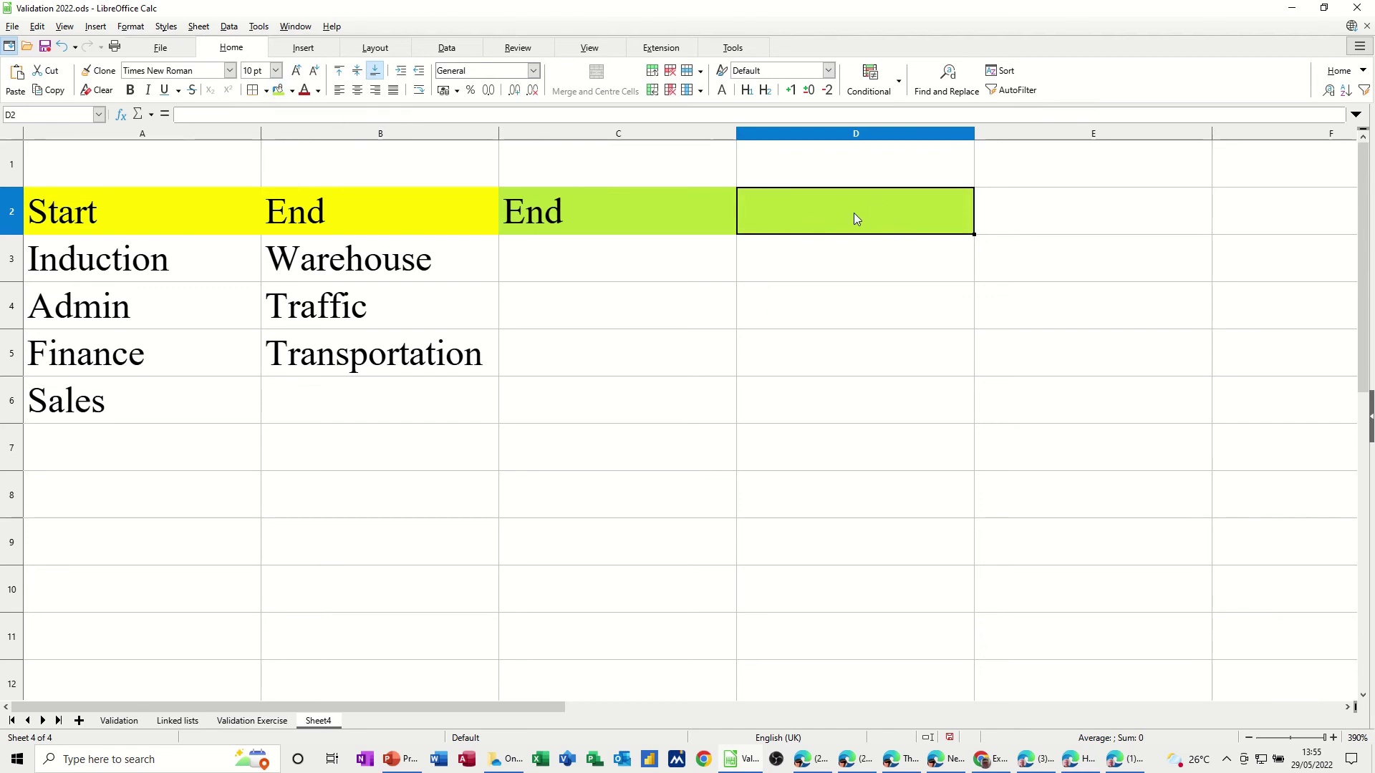
# - Give D2 a cell-range validity with indirect(C2) as its source
pyautogui.click(446, 48)
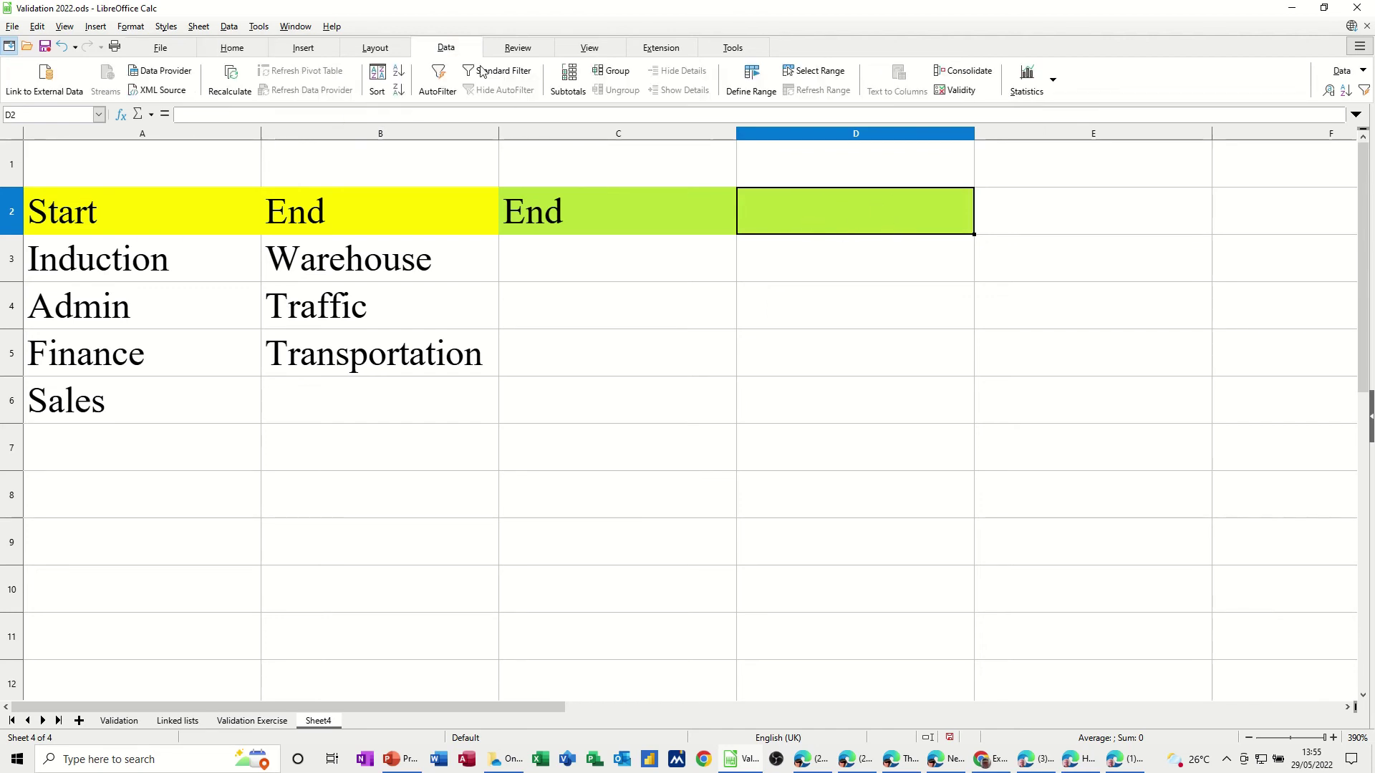
pyautogui.click(957, 90)
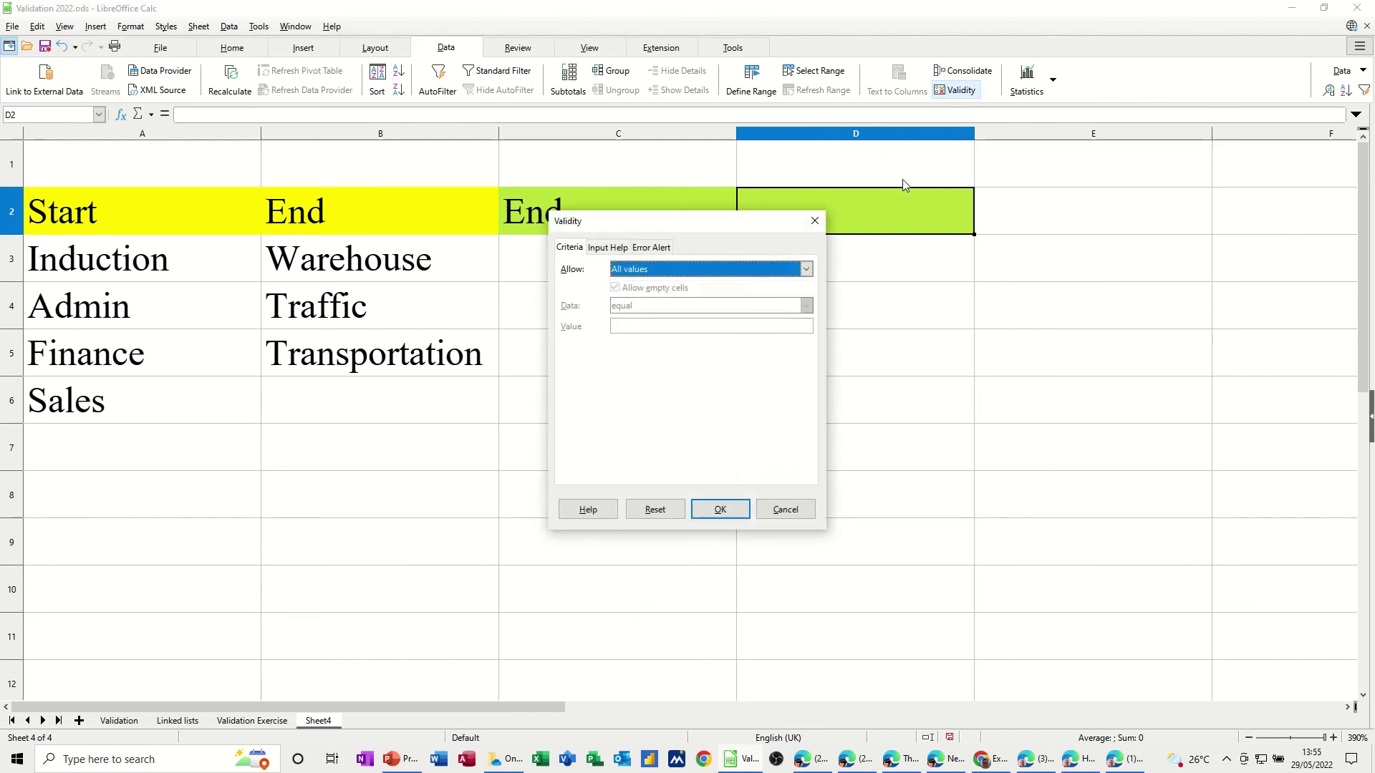
pyautogui.click(688, 271)
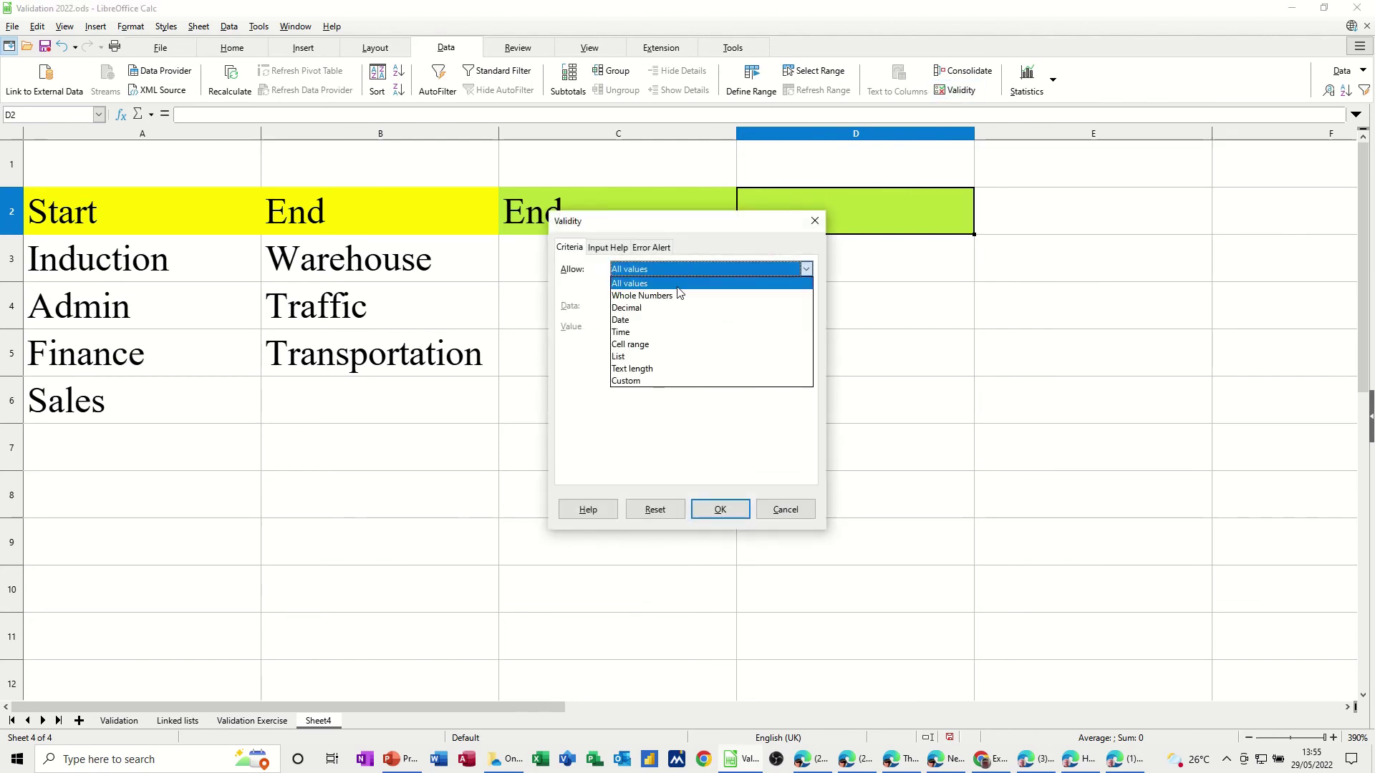
pyautogui.click(661, 338)
pyautogui.moveTo(679, 219); pyautogui.dragTo(818, 298)
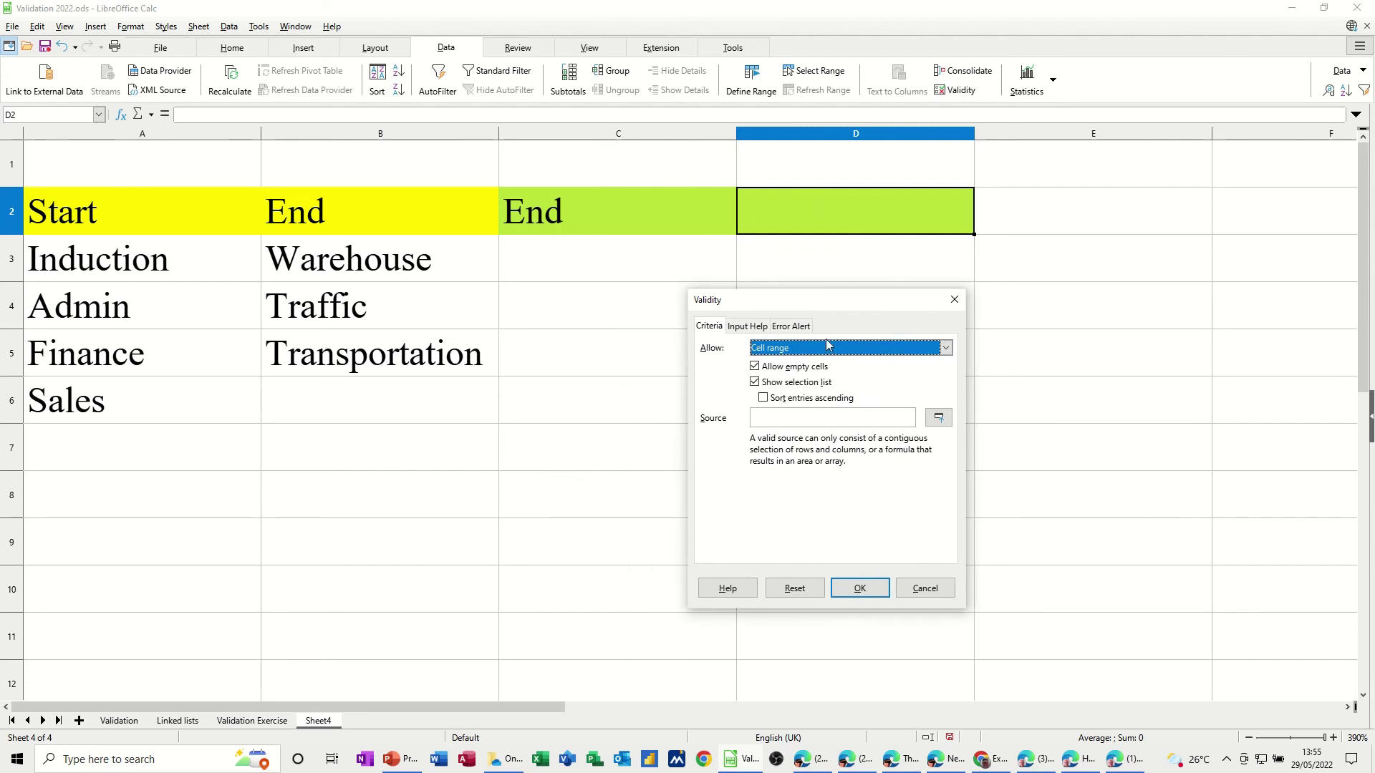
pyautogui.click(796, 419)
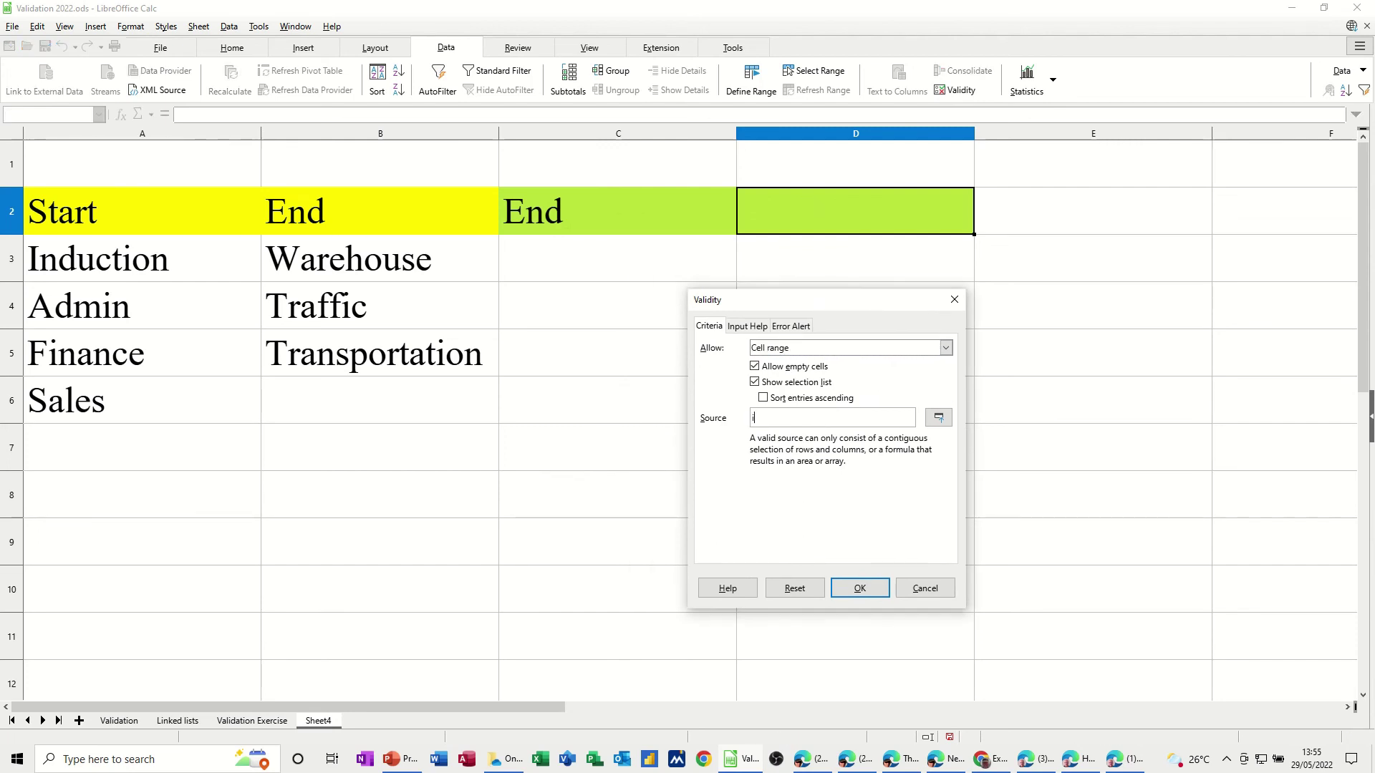
pyautogui.write('indirect(')
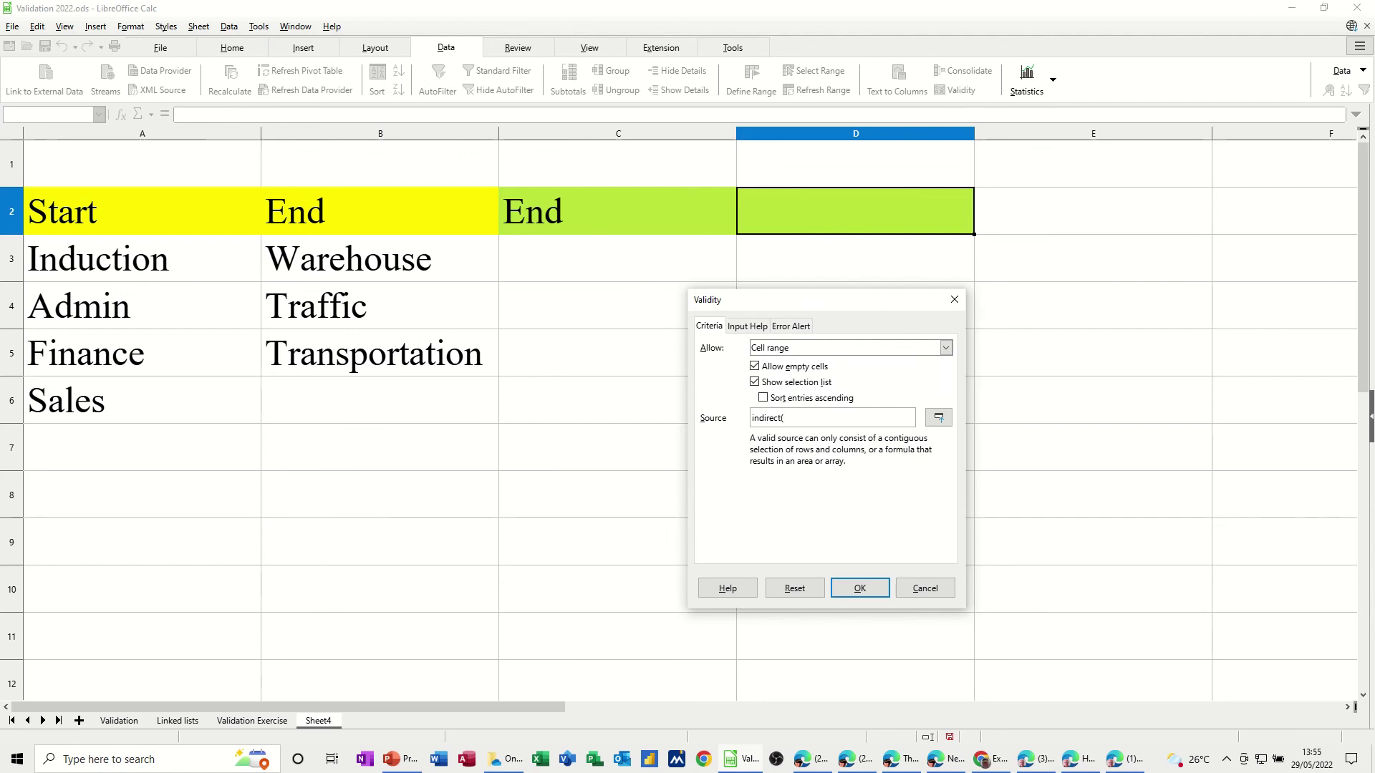
pyautogui.write('C2')
pyautogui.click(862, 588)
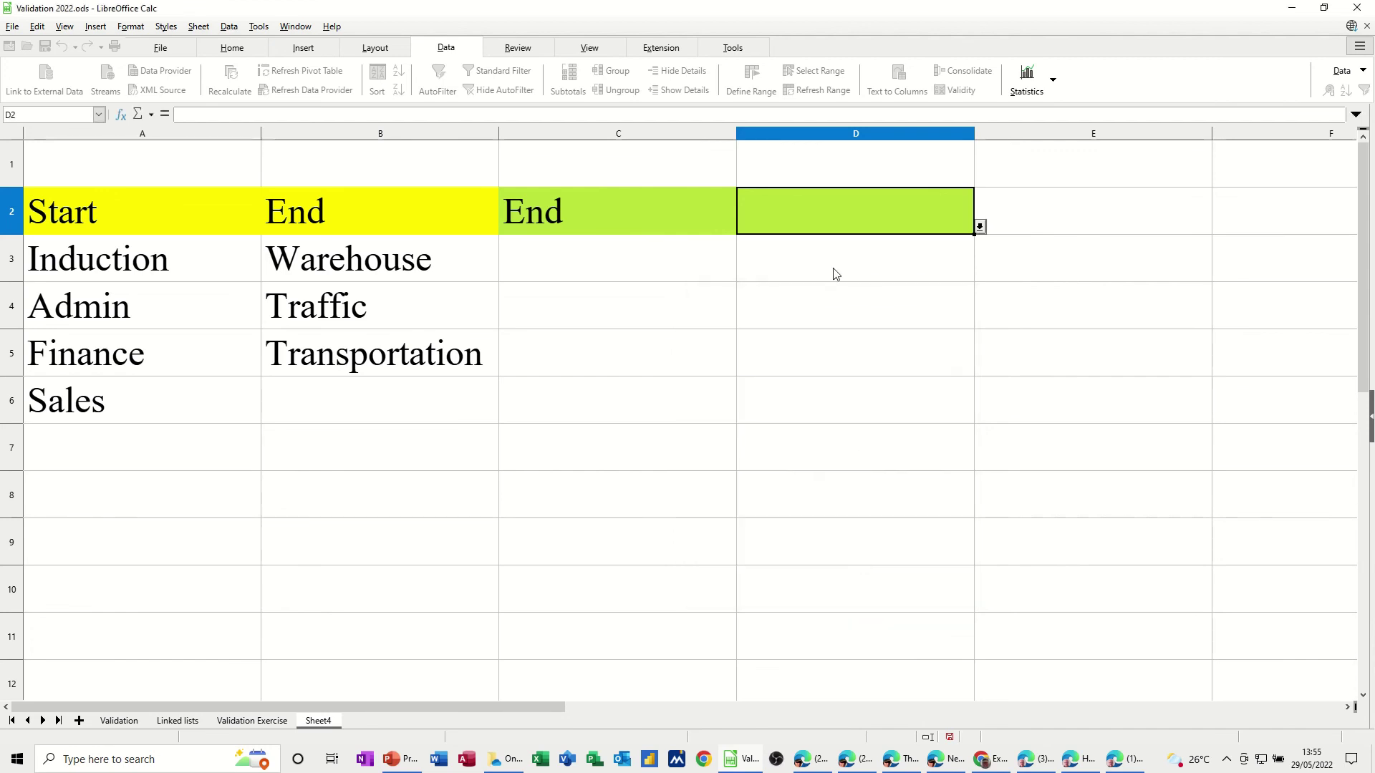
# - View the dependent choices in D2, set C2 to Start and view the choices in D2 again
pyautogui.click(980, 227)
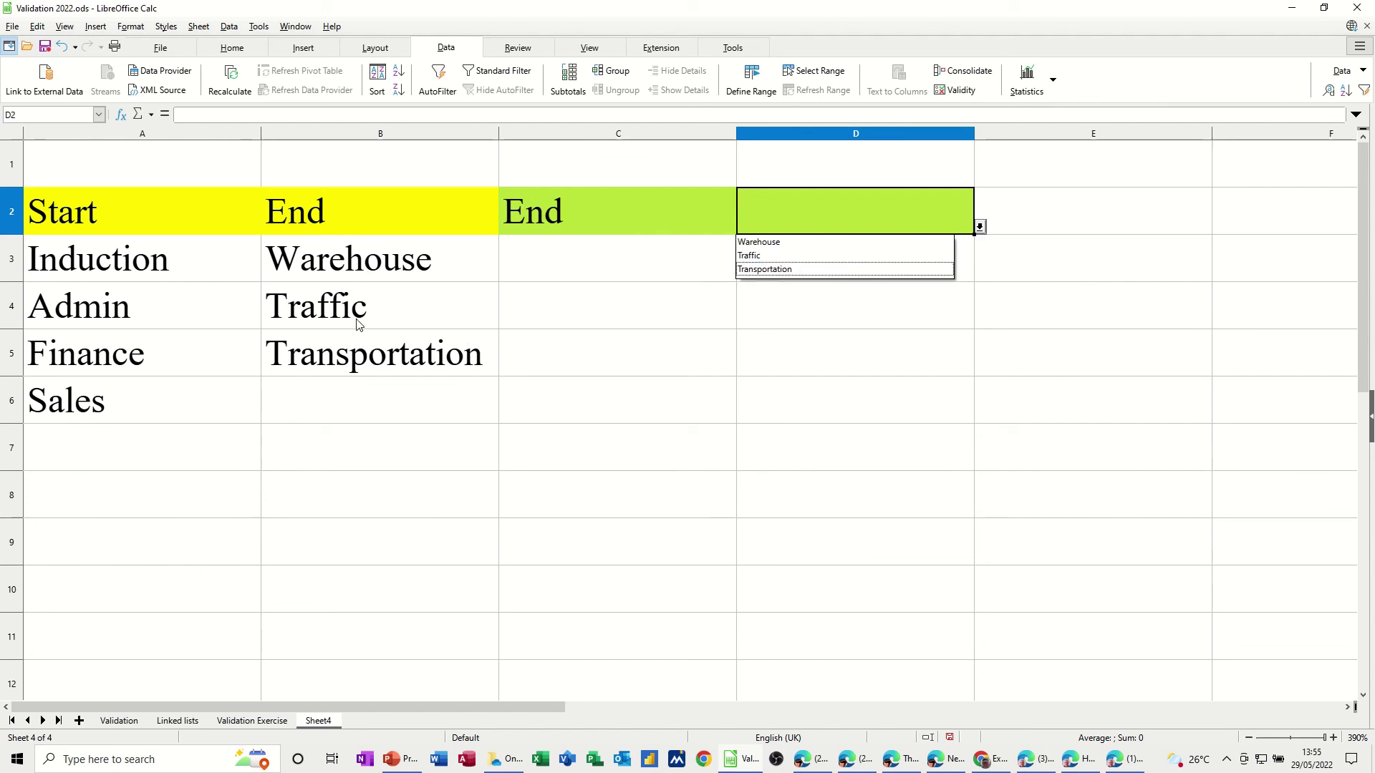
pyautogui.click(641, 224)
pyautogui.click(633, 224)
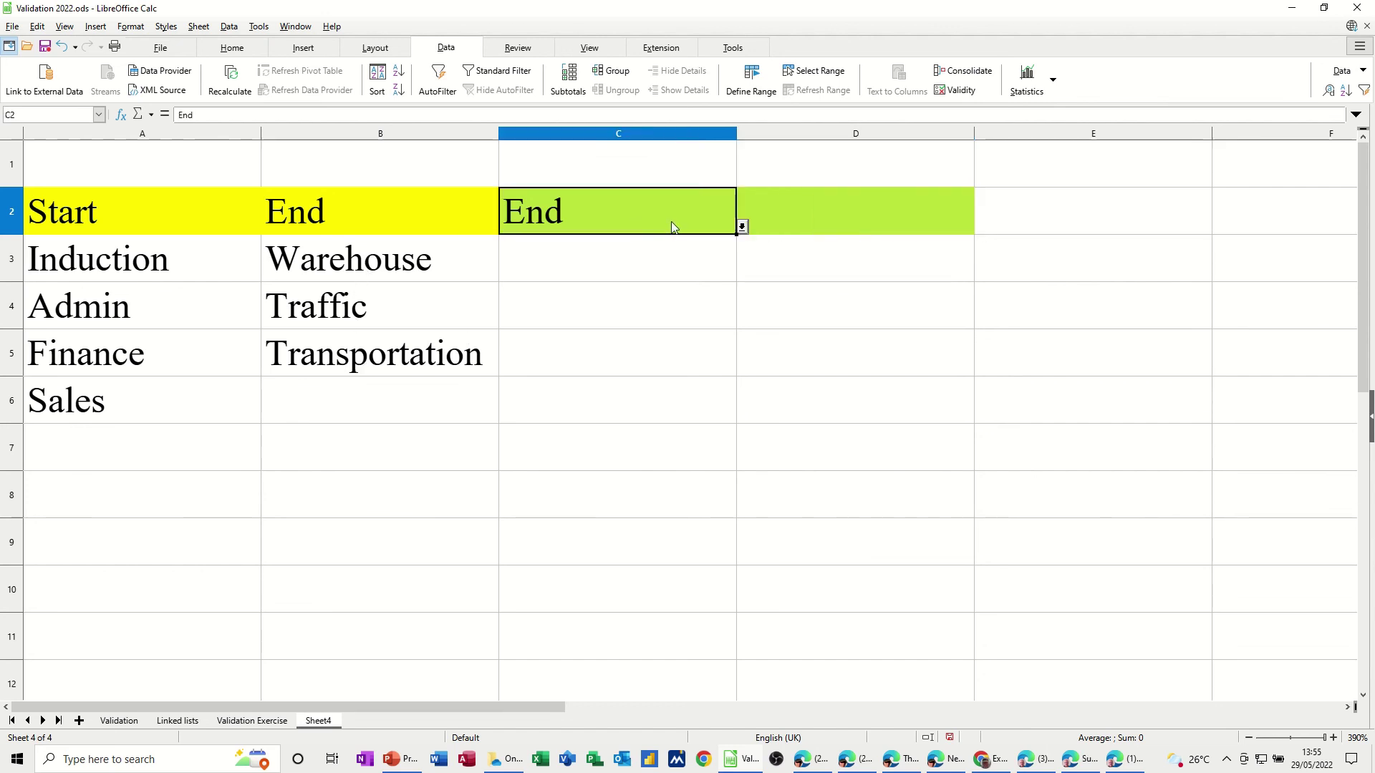
pyautogui.click(742, 228)
pyautogui.click(665, 242)
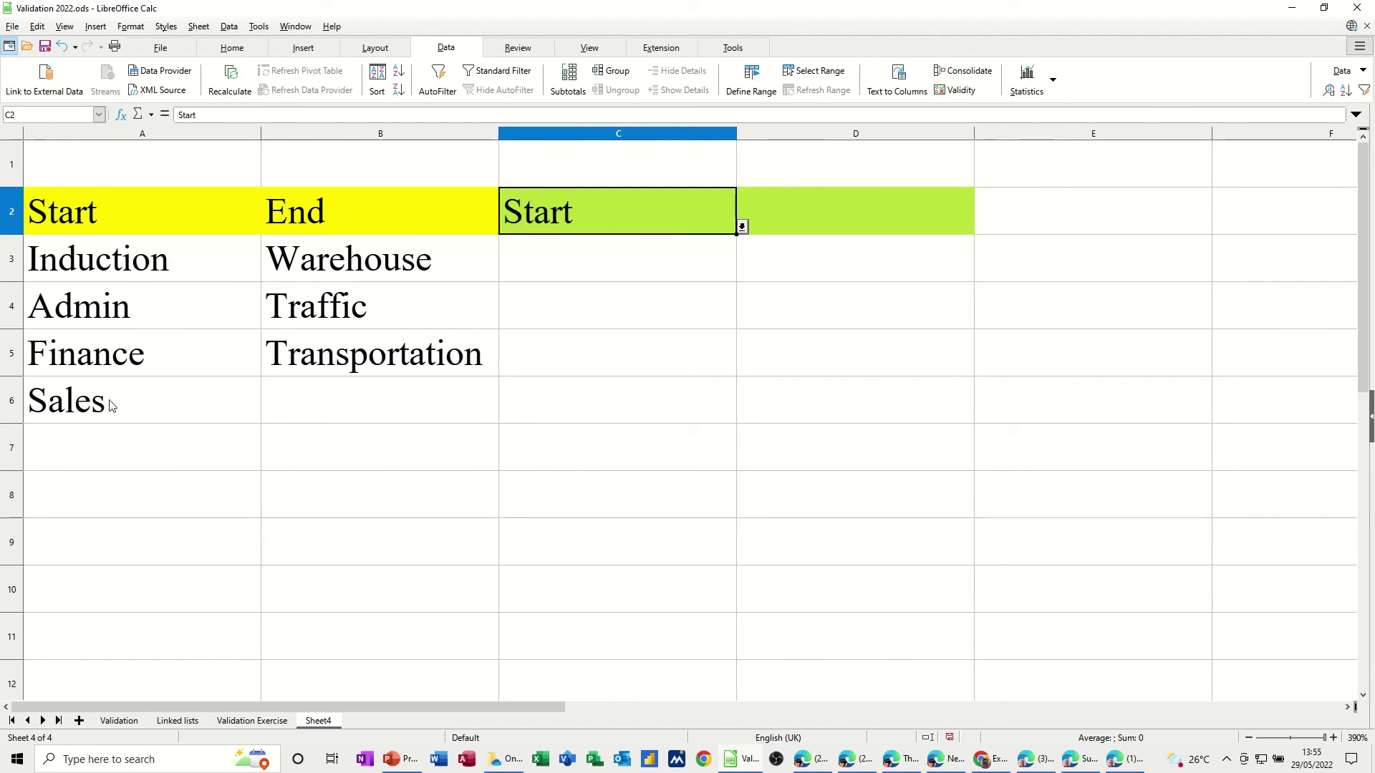
pyautogui.click(922, 212)
pyautogui.click(980, 226)
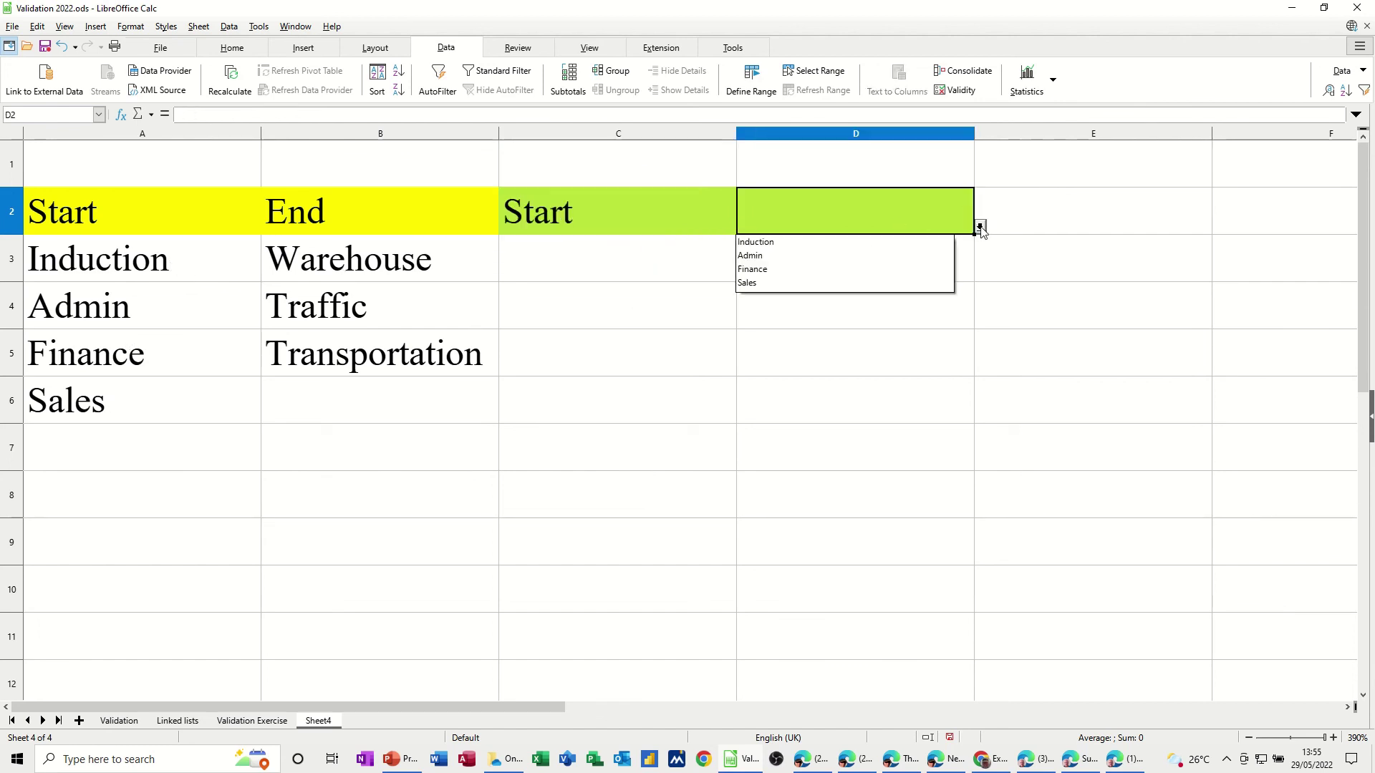
# - Set C2 to End and show the dependent choices in D2
pyautogui.click(591, 218)
pyautogui.click(583, 216)
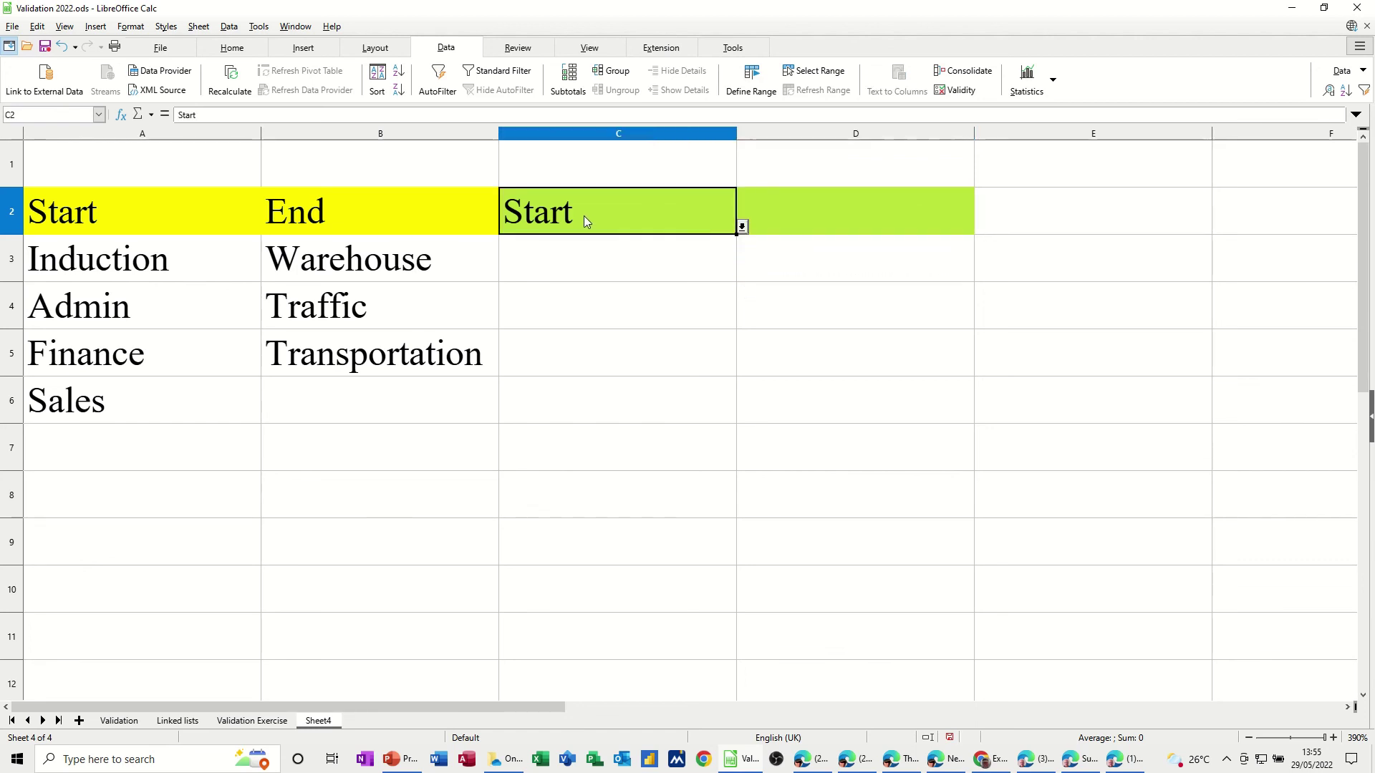
pyautogui.click(742, 226)
pyautogui.click(681, 253)
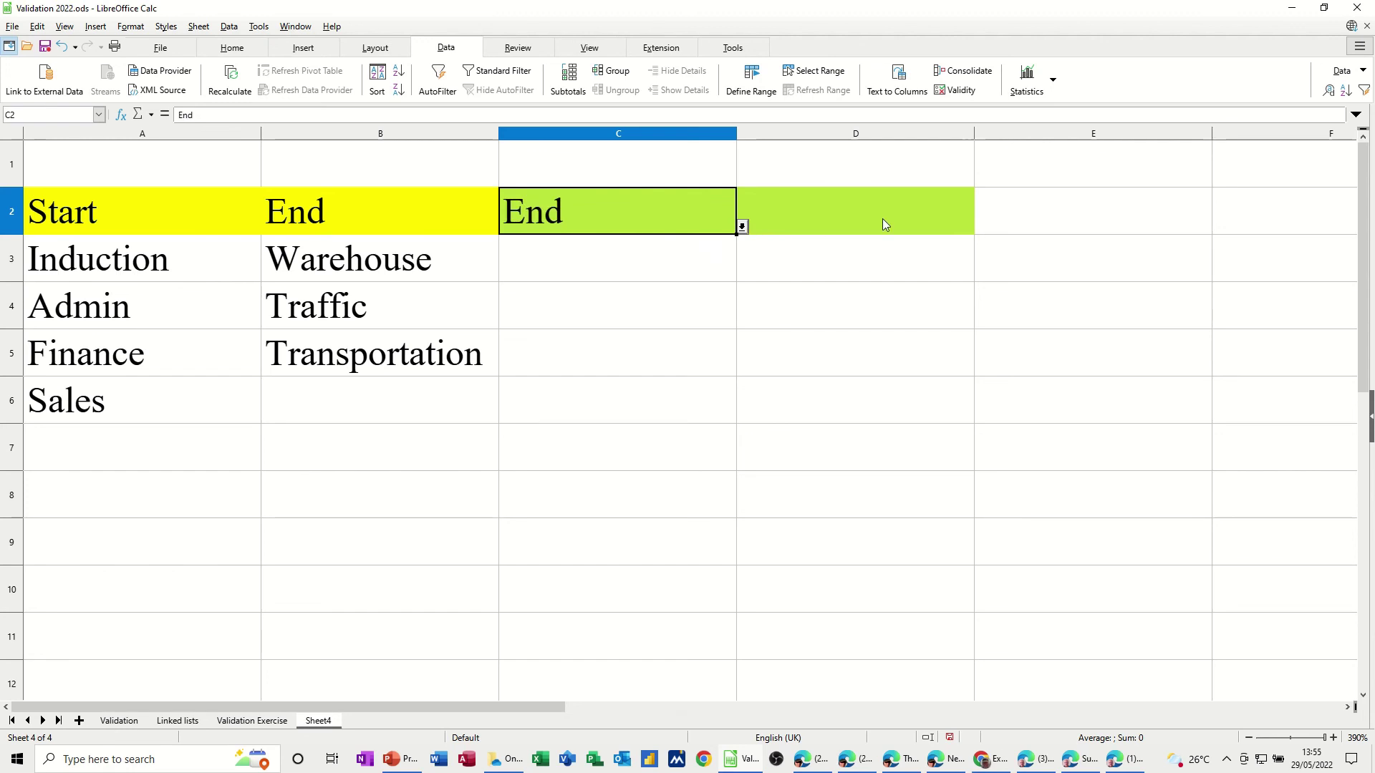
pyautogui.click(889, 217)
pyautogui.click(980, 226)
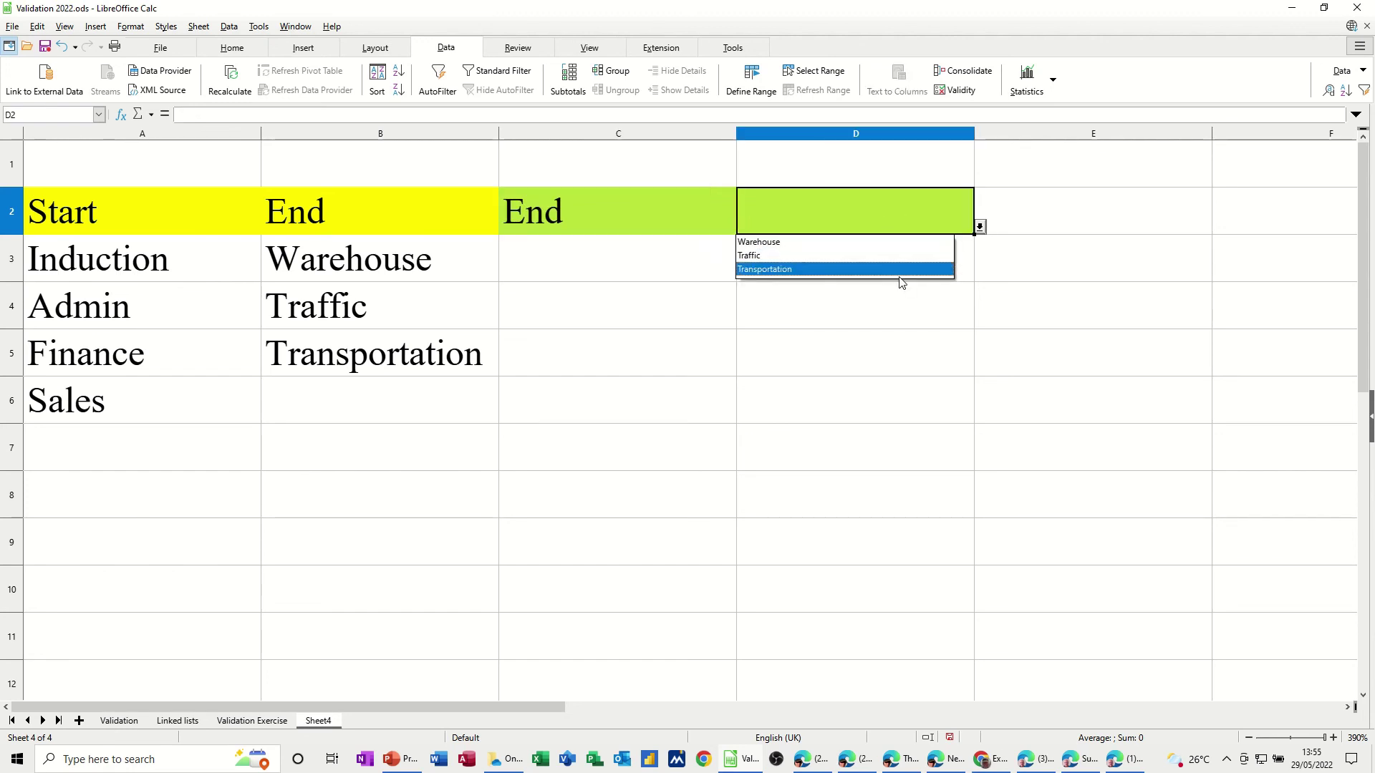